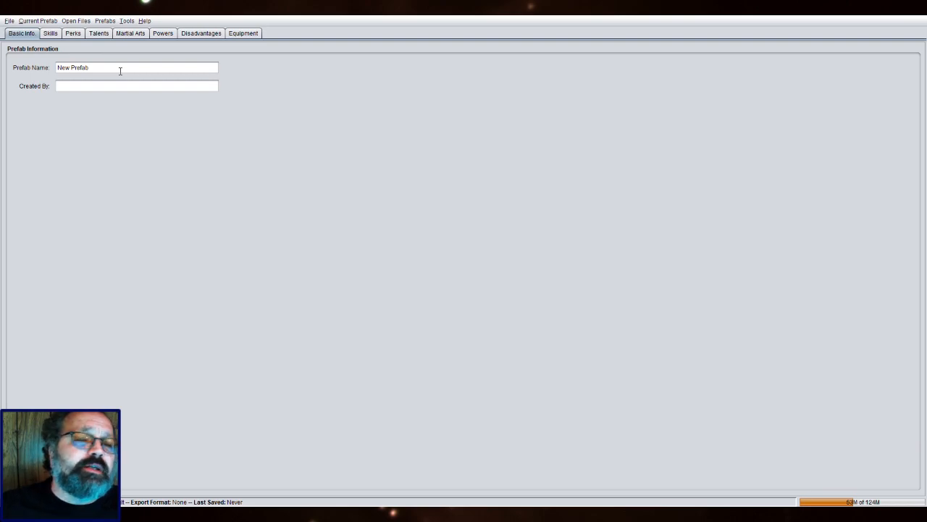
Name the prefab Axes and fill in its creator's name
{"action": "triple_click", "coordinate": [99, 70]}
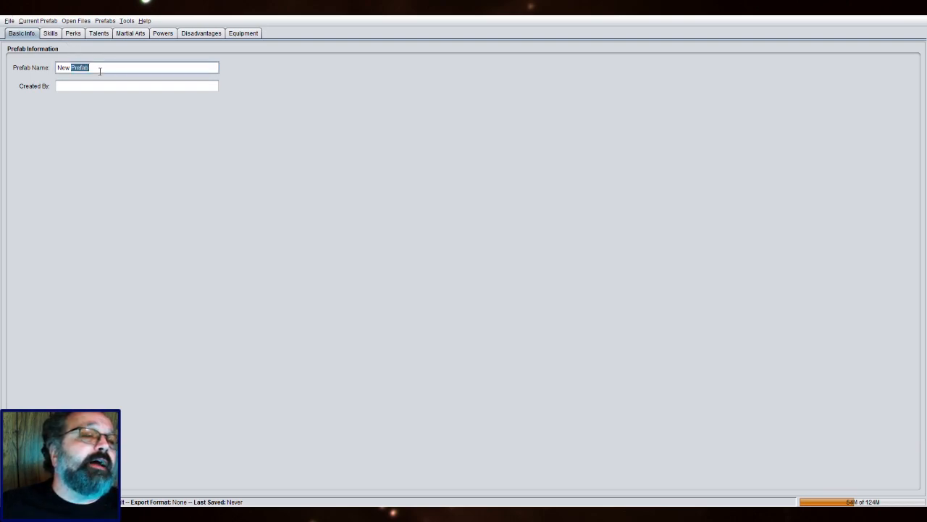
{"action": "type", "text": "Axes"}
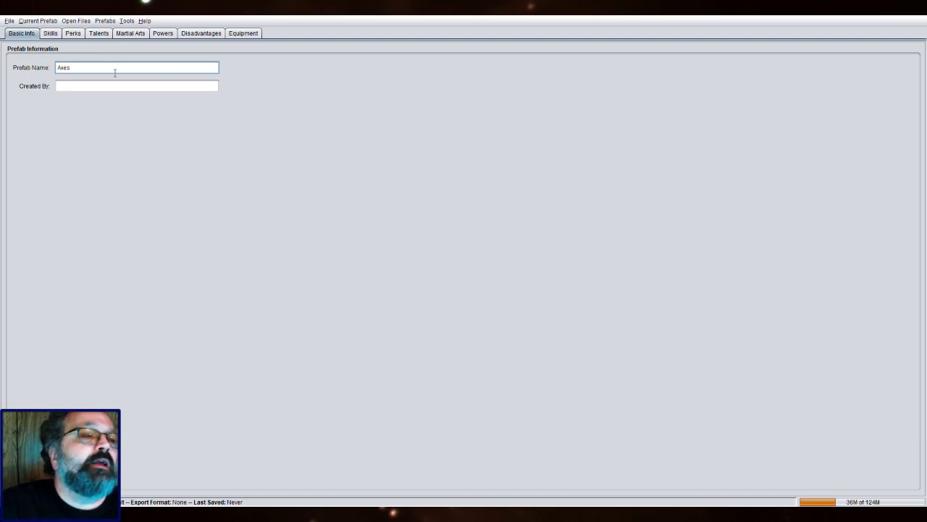
{"action": "key", "text": "Tab"}
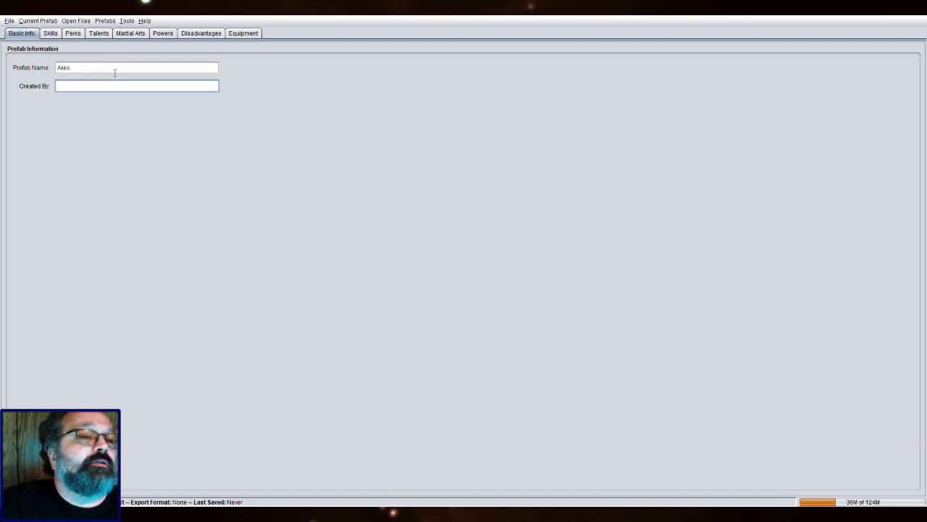
{"action": "type", "text": "Kes"}
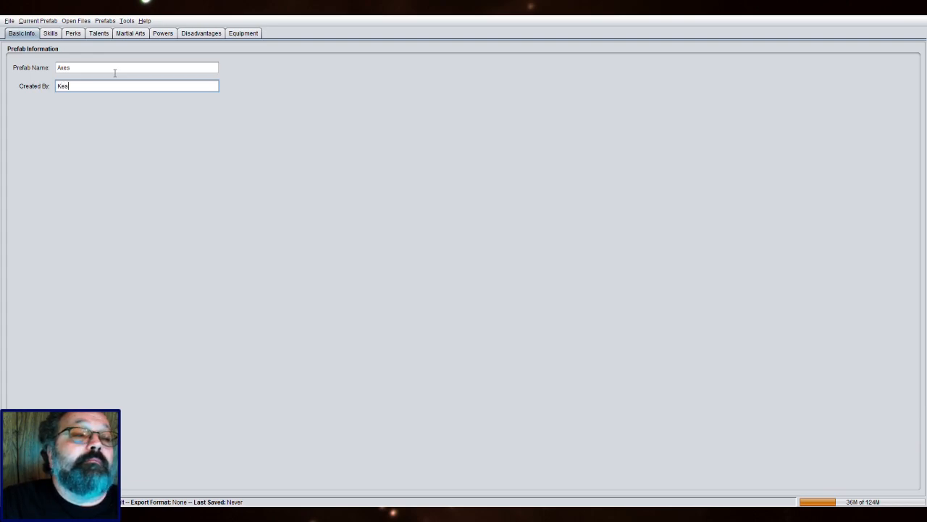
{"action": "type", "text": "edrith"}
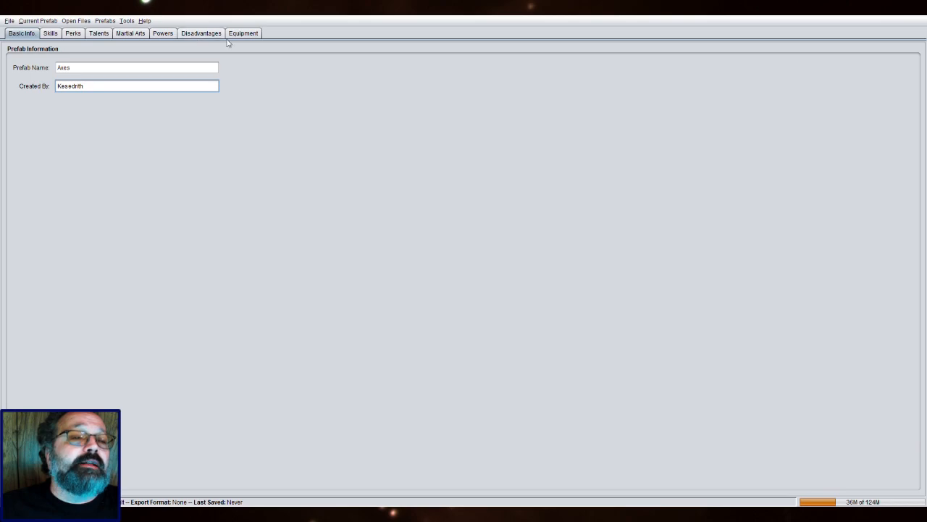
Start a Killing Attack - Hand-To-Hand equipment item for the Battle Axe and set its weight to 1.6 kg
{"action": "left_click", "coordinate": [252, 34]}
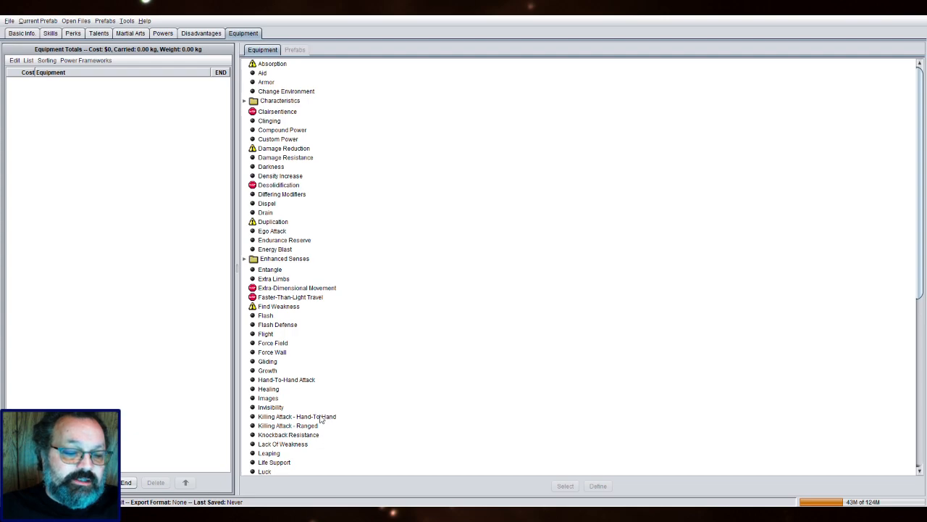
{"action": "left_click", "coordinate": [284, 418]}
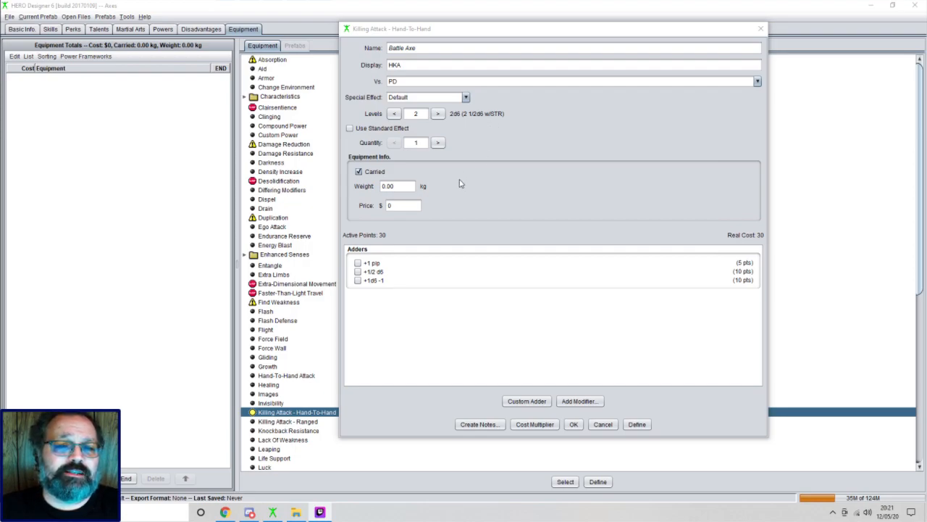
{"action": "left_click", "coordinate": [395, 185]}
{"action": "double_click", "coordinate": [395, 185]}
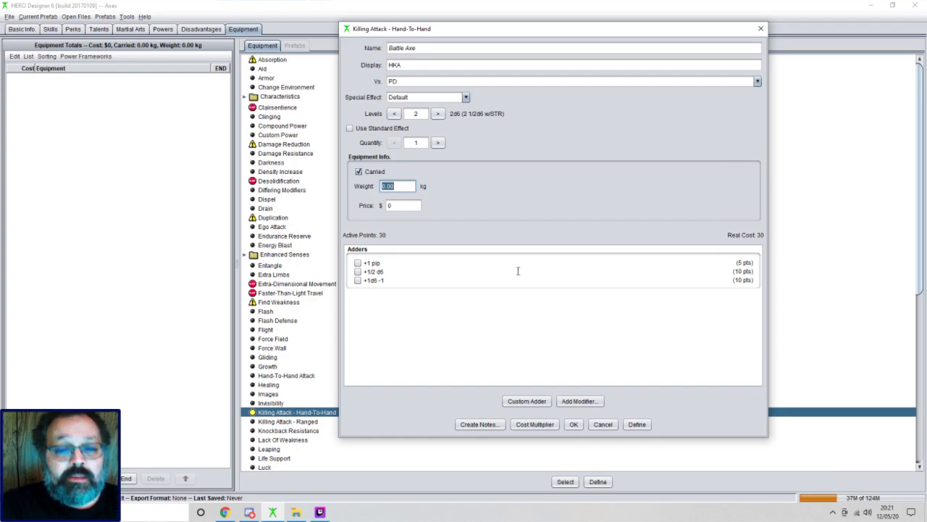
{"action": "type", "text": "1.6"}
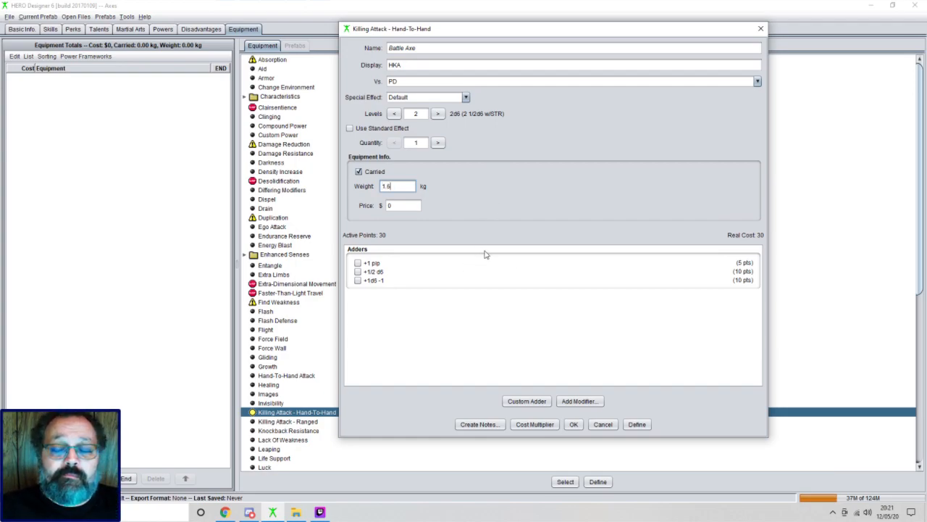
Add the Reduced Endurance advantage to the Battle Axe with the 0 END option
{"action": "left_click", "coordinate": [578, 403]}
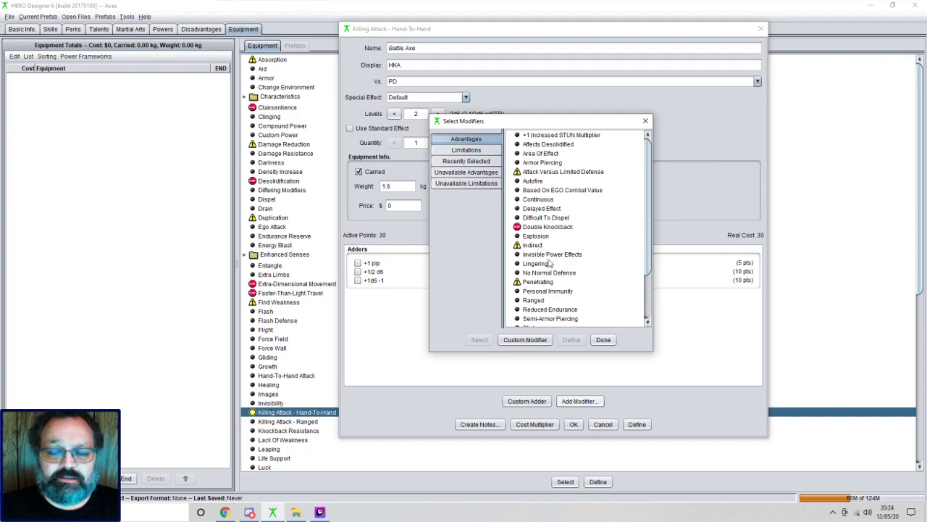
{"action": "scroll", "coordinate": [551, 263], "scroll_direction": "down", "scroll_amount": 1}
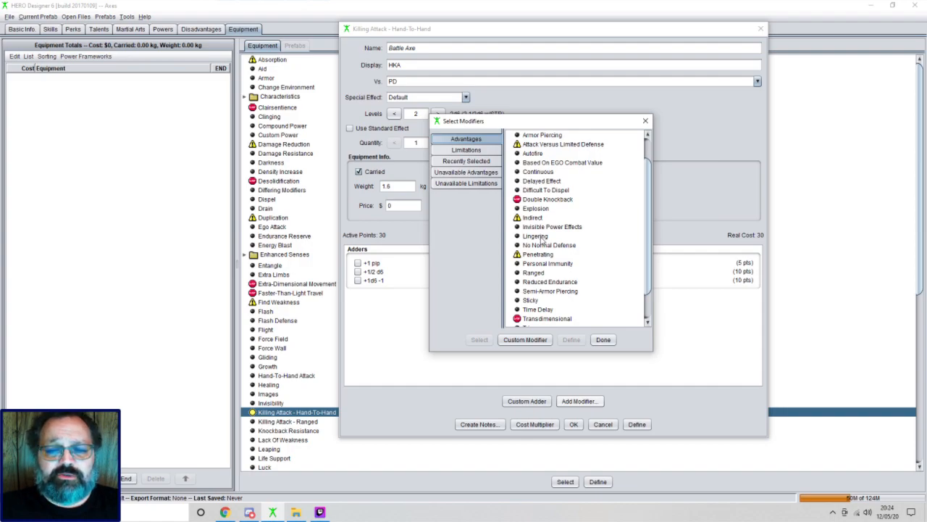
{"action": "double_click", "coordinate": [539, 282]}
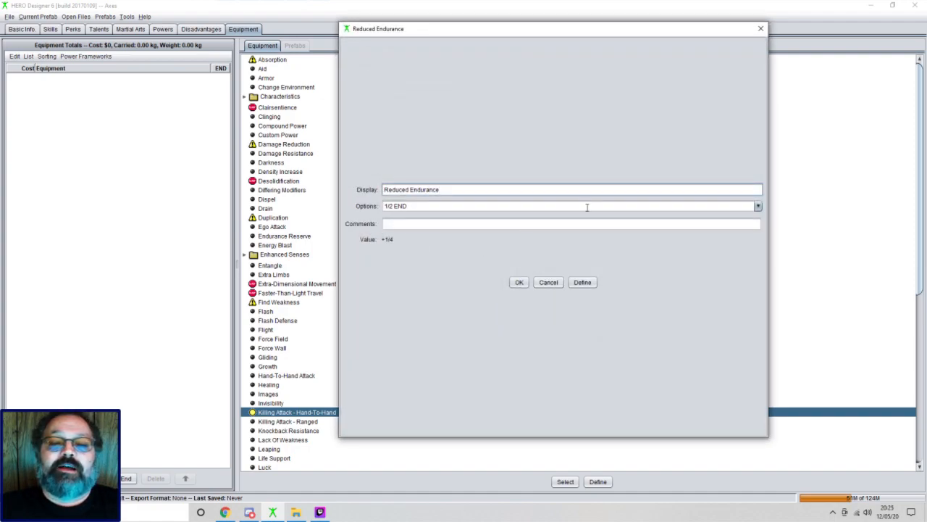
{"action": "left_click", "coordinate": [758, 207]}
{"action": "left_click", "coordinate": [395, 227]}
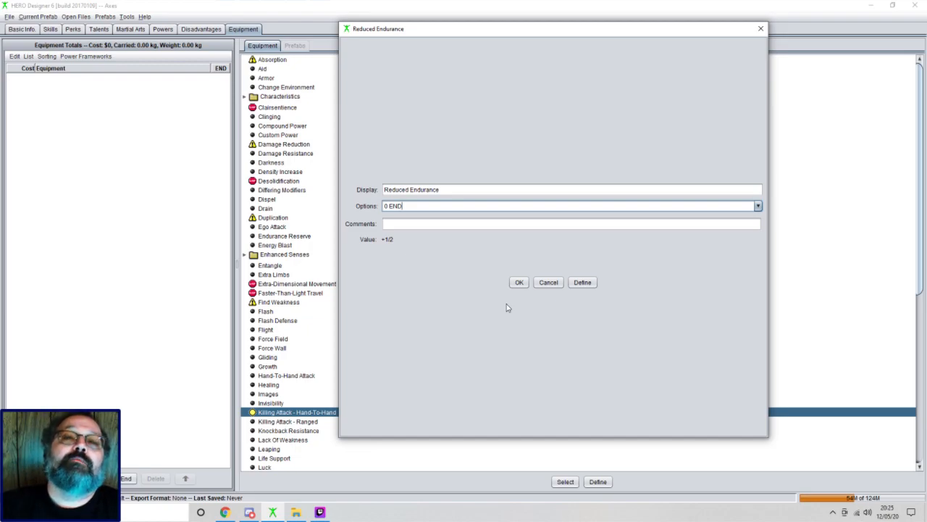
{"action": "left_click", "coordinate": [523, 283]}
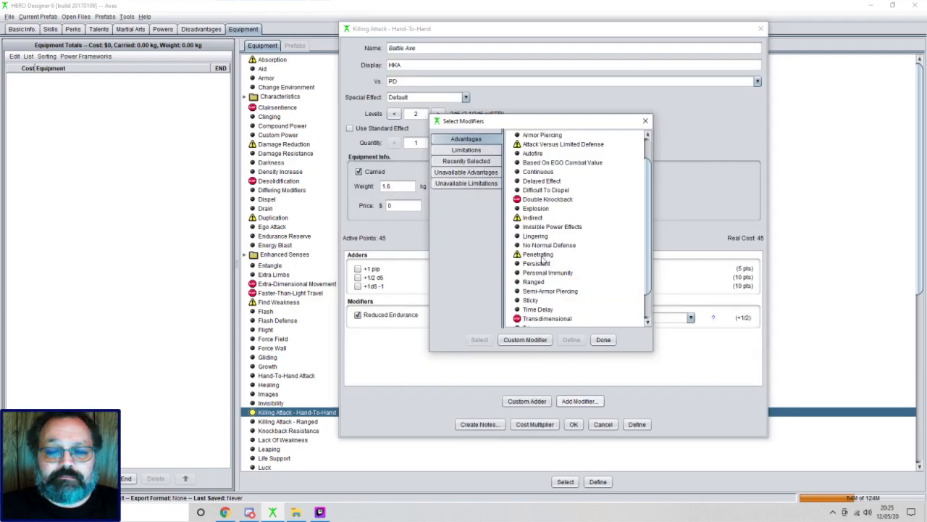
Add the Focus limitation to the Battle Axe as OAF, with Breakability enabled and set to Durable
{"action": "scroll", "coordinate": [546, 284], "scroll_direction": "down", "scroll_amount": 2}
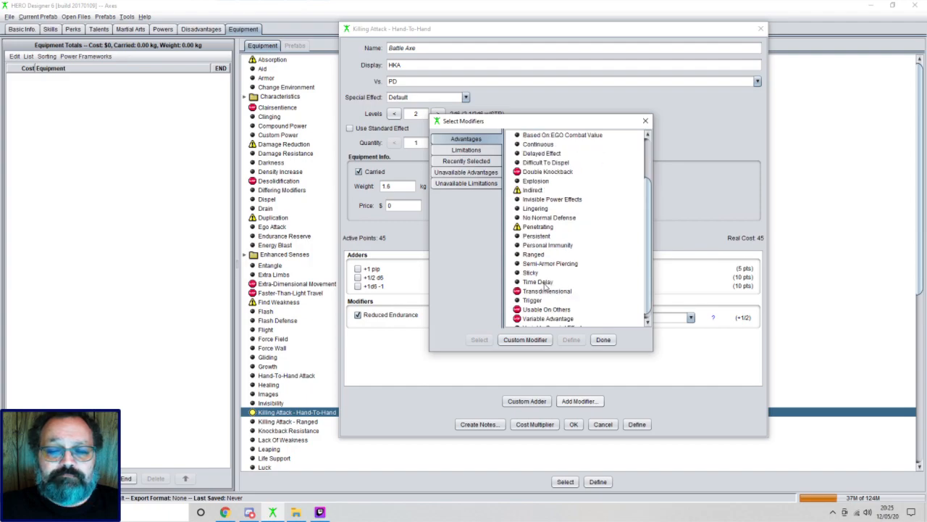
{"action": "scroll", "coordinate": [546, 286], "scroll_direction": "down", "scroll_amount": 1}
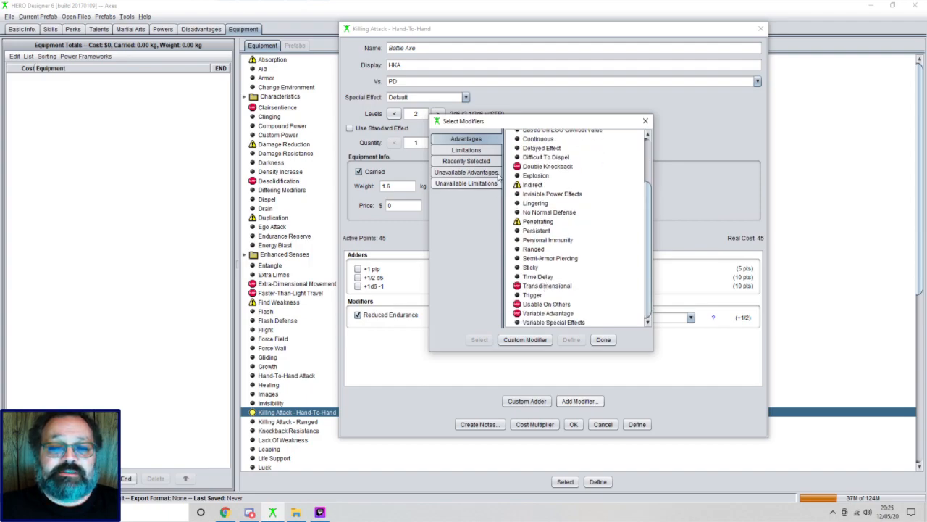
{"action": "left_click", "coordinate": [478, 152]}
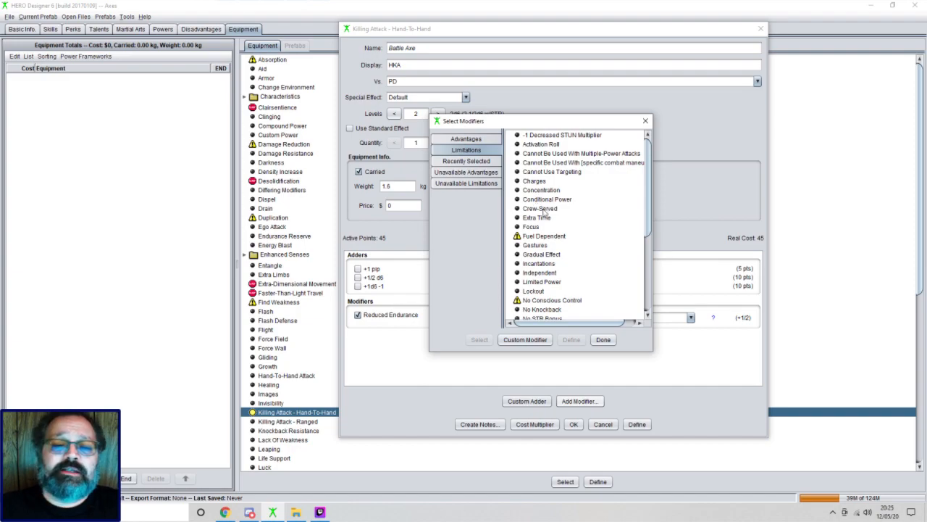
{"action": "double_click", "coordinate": [529, 227]}
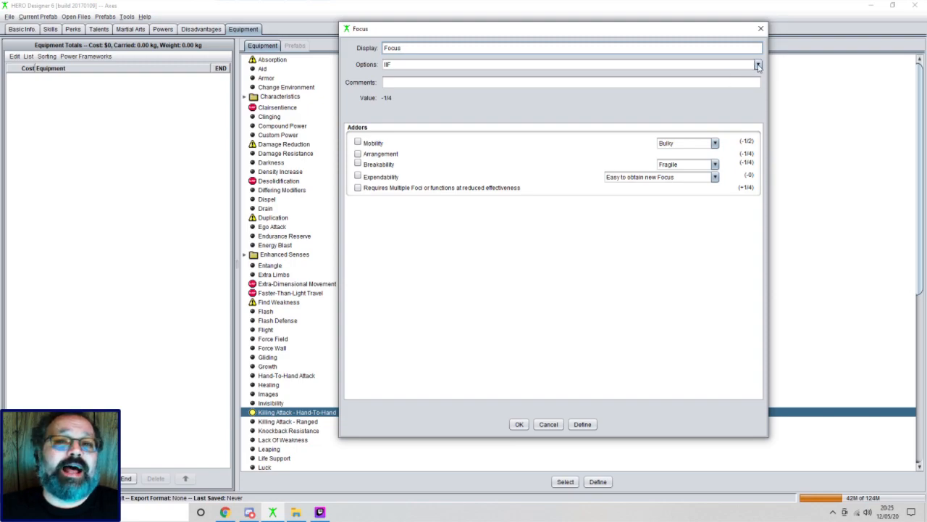
{"action": "left_click", "coordinate": [758, 65]}
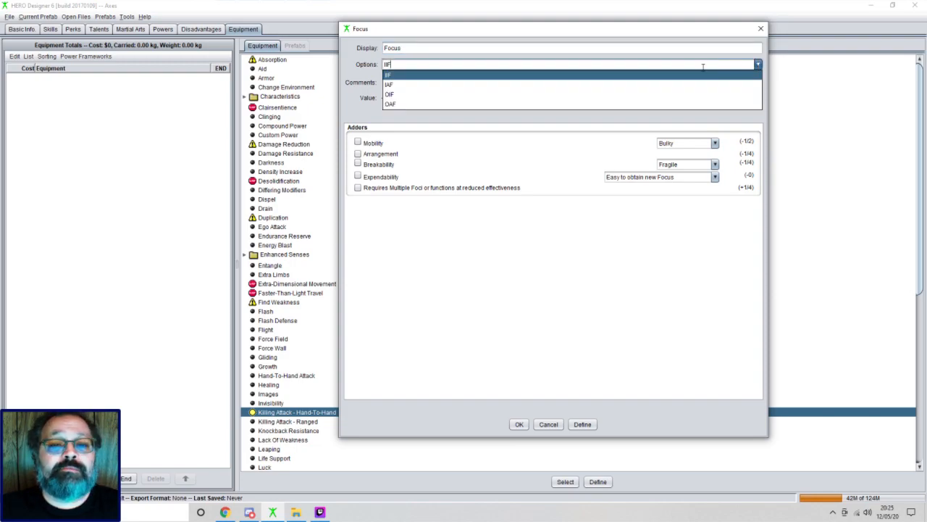
{"action": "left_click", "coordinate": [393, 104]}
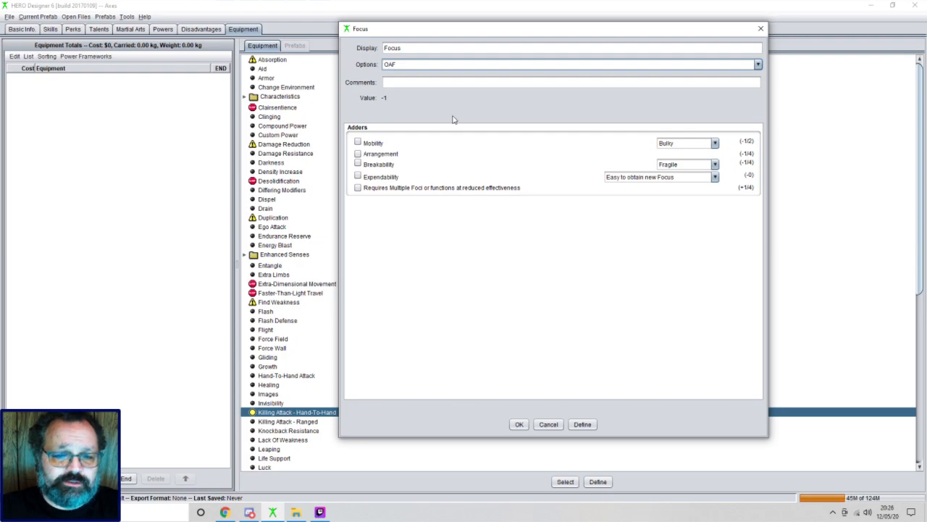
{"action": "left_click", "coordinate": [358, 165]}
{"action": "left_click", "coordinate": [715, 166]}
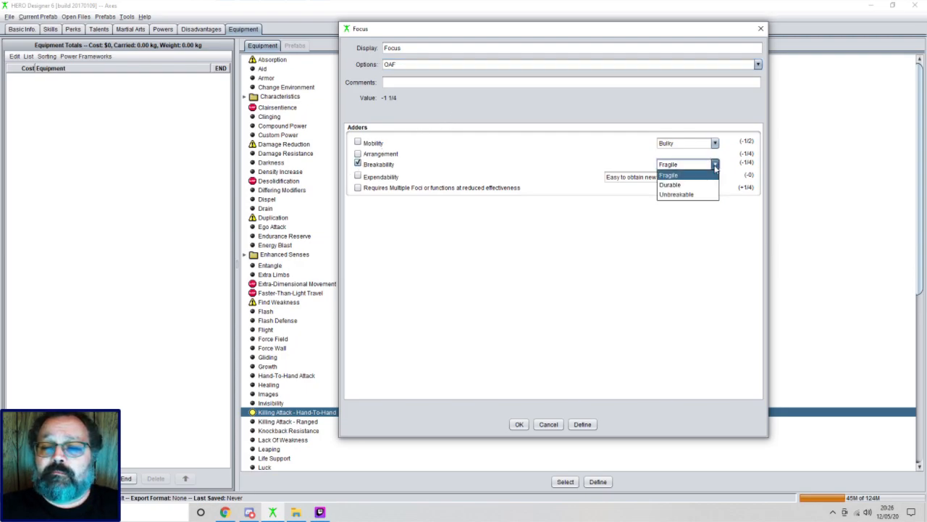
{"action": "left_click", "coordinate": [686, 184]}
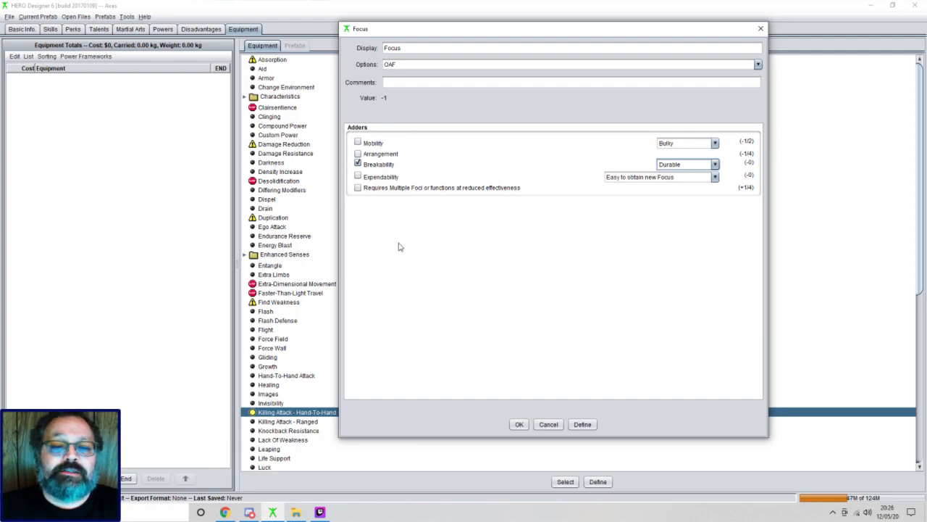
{"action": "left_click", "coordinate": [519, 424]}
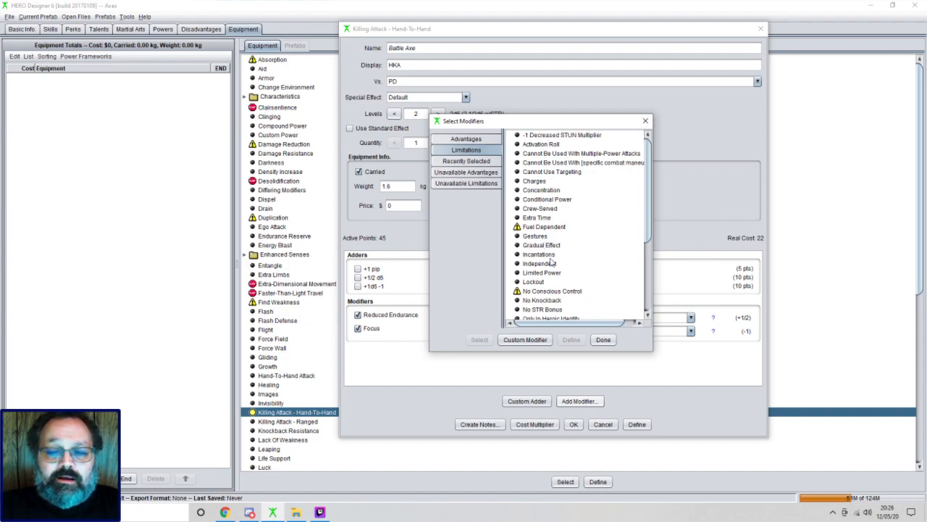
Add the Real Weapon limitation to the Battle Axe
{"action": "scroll", "coordinate": [550, 254], "scroll_direction": "down", "scroll_amount": 1}
{"action": "scroll", "coordinate": [550, 252], "scroll_direction": "down", "scroll_amount": 1}
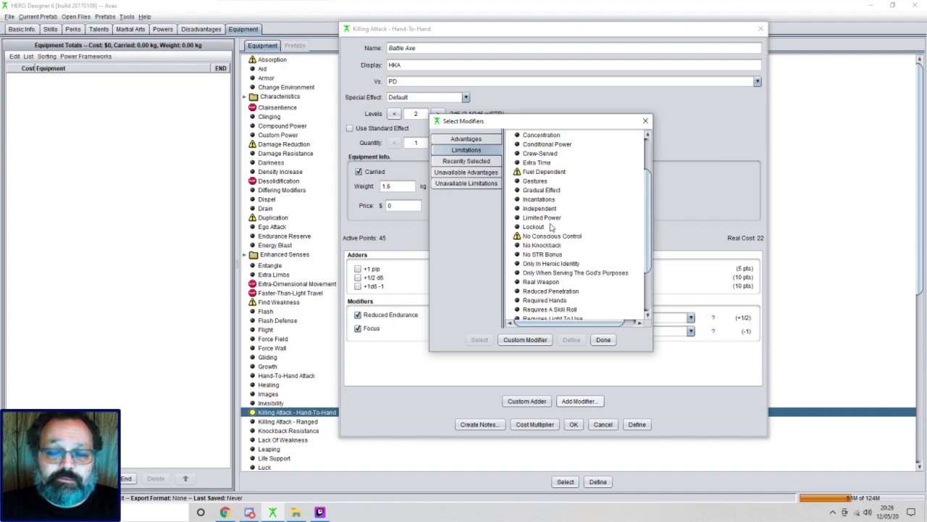
{"action": "scroll", "coordinate": [551, 228], "scroll_direction": "down", "scroll_amount": 1}
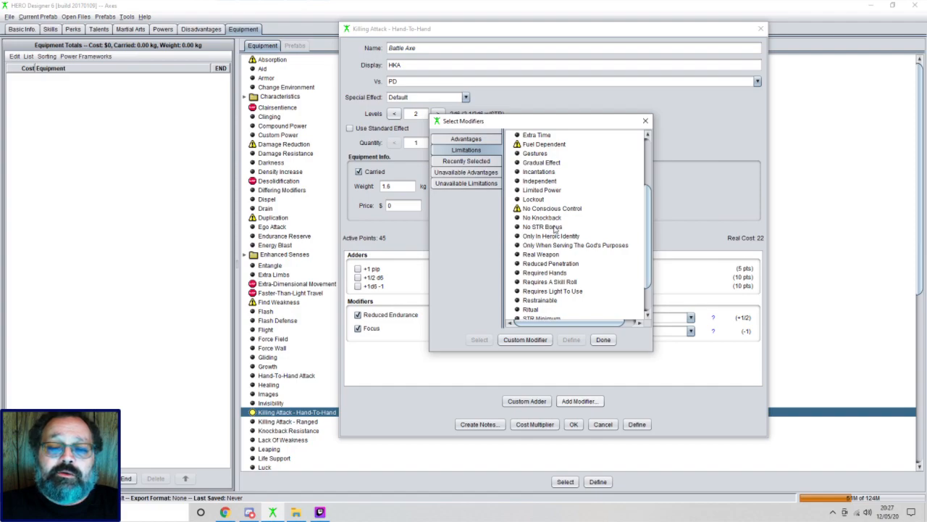
{"action": "double_click", "coordinate": [546, 255]}
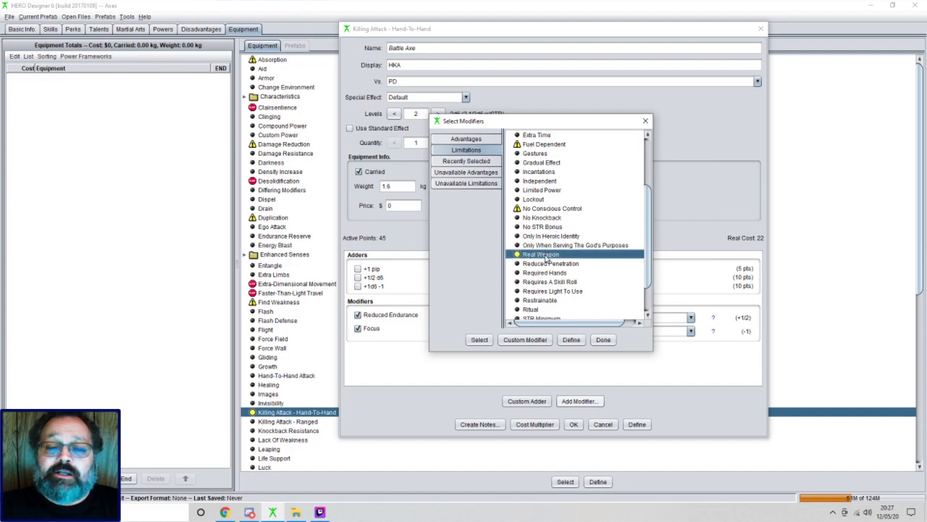
{"action": "left_click", "coordinate": [517, 272]}
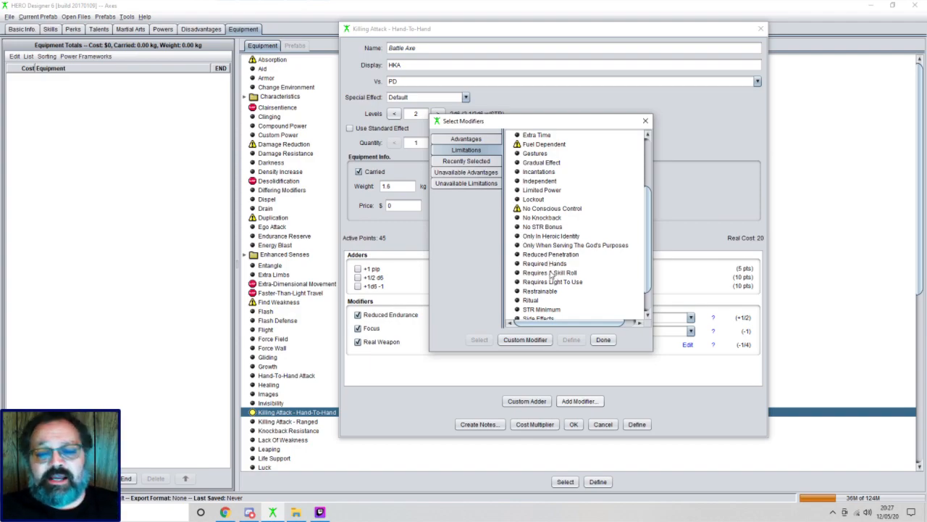
Add the Required Hands limitation to the Battle Axe with the One-And-A-Half-Handed option
{"action": "double_click", "coordinate": [548, 263]}
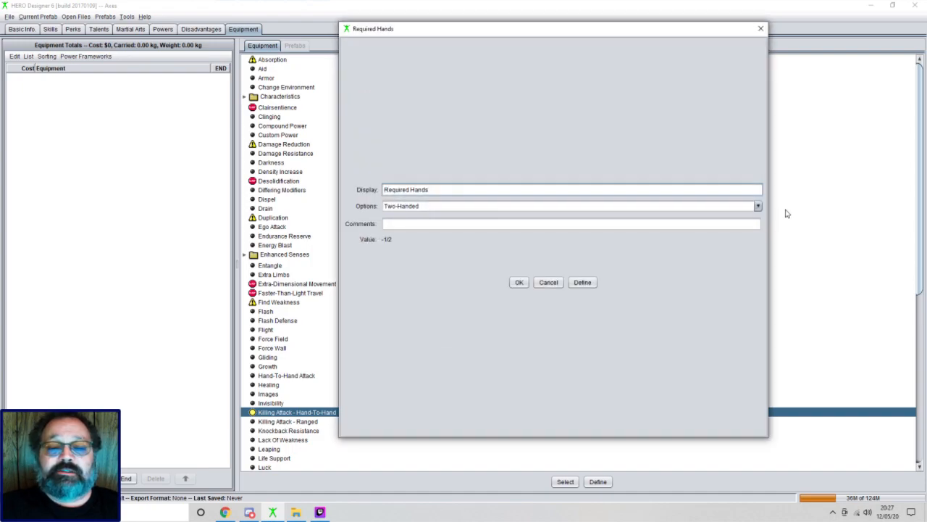
{"action": "left_click", "coordinate": [759, 206]}
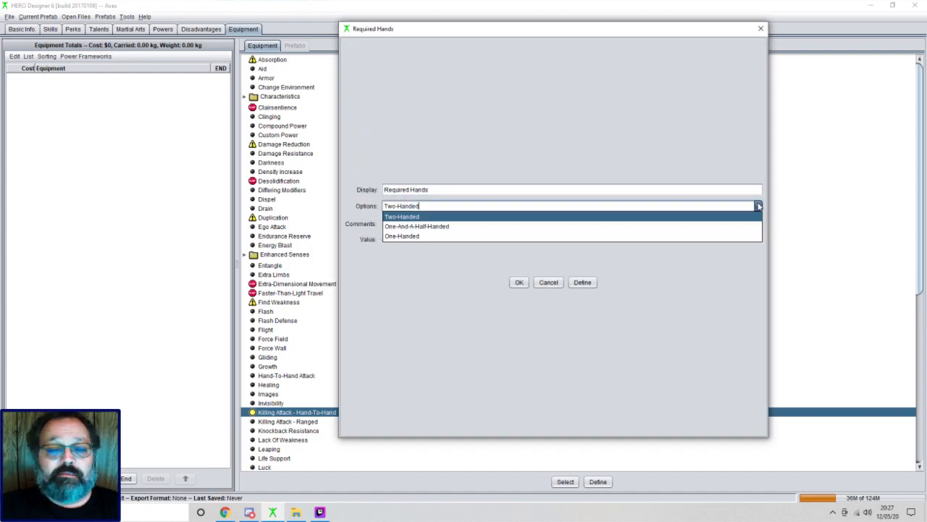
{"action": "left_click", "coordinate": [552, 227]}
{"action": "left_click", "coordinate": [518, 282]}
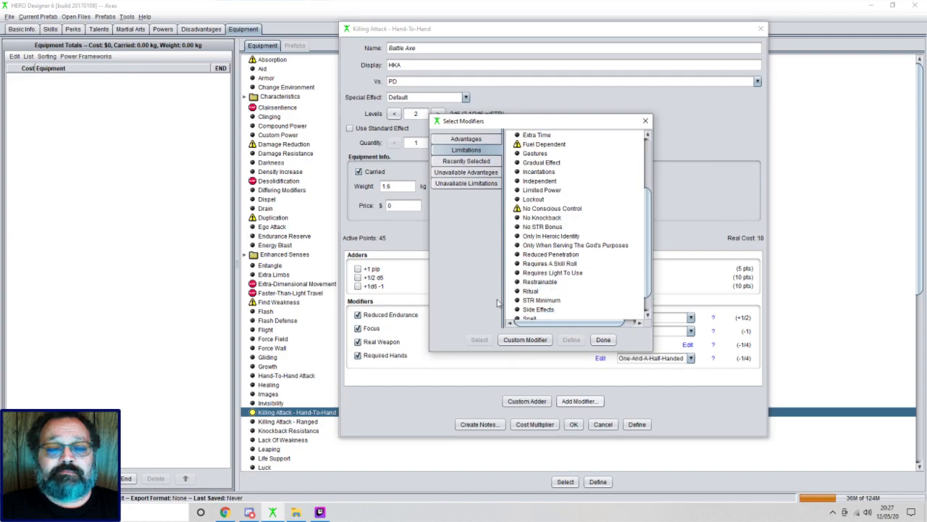
Add the STR Minimum limitation with option 6-14, comment "STR Min.: 13" and the Cannot Add/Subtract Damage adder, and save the Battle Axe
{"action": "double_click", "coordinate": [543, 300]}
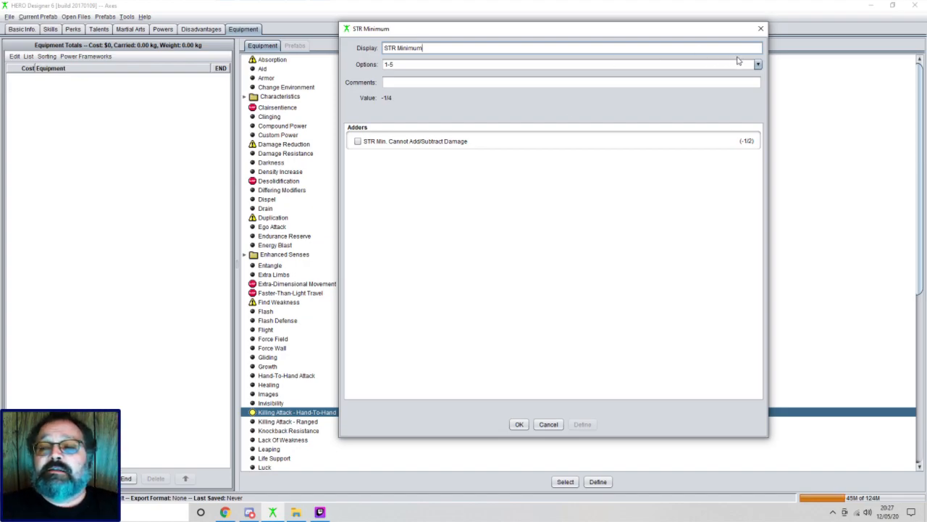
{"action": "left_click", "coordinate": [758, 65]}
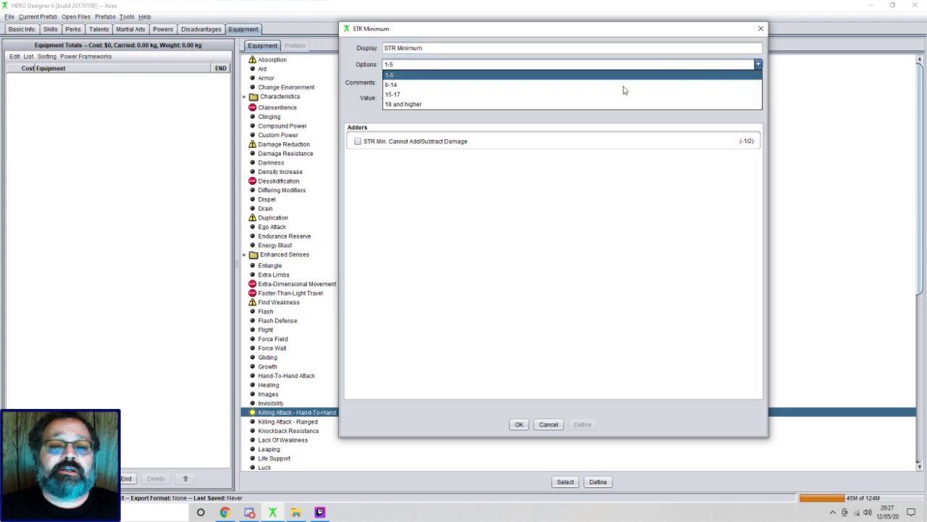
{"action": "left_click", "coordinate": [402, 85]}
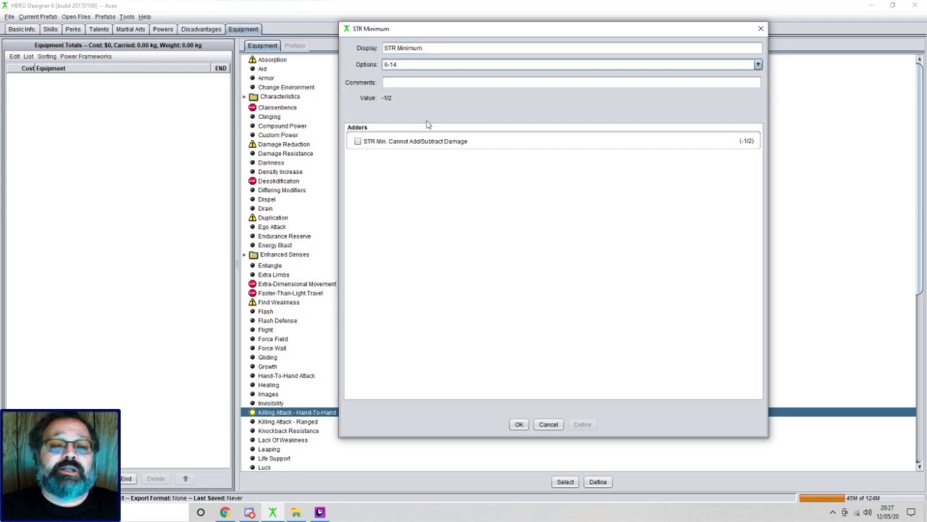
{"action": "left_click", "coordinate": [410, 82]}
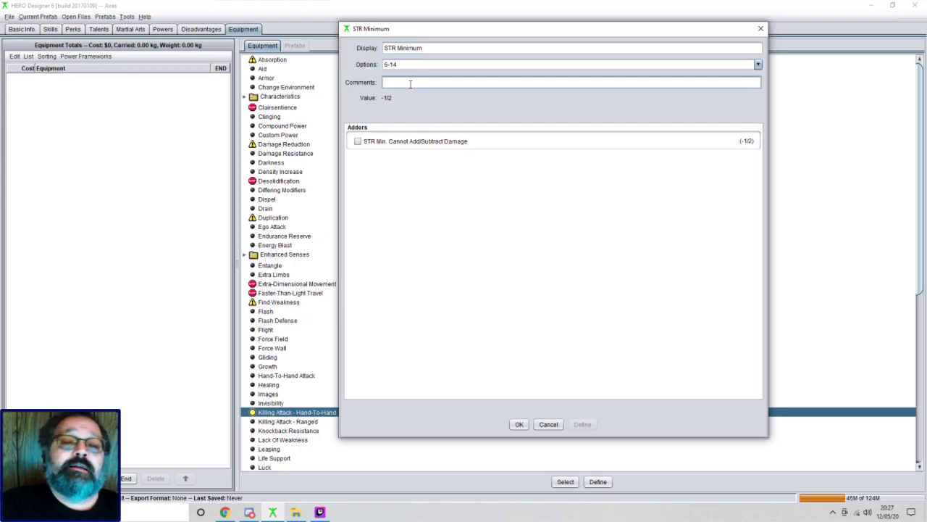
{"action": "type", "text": "STR Min."}
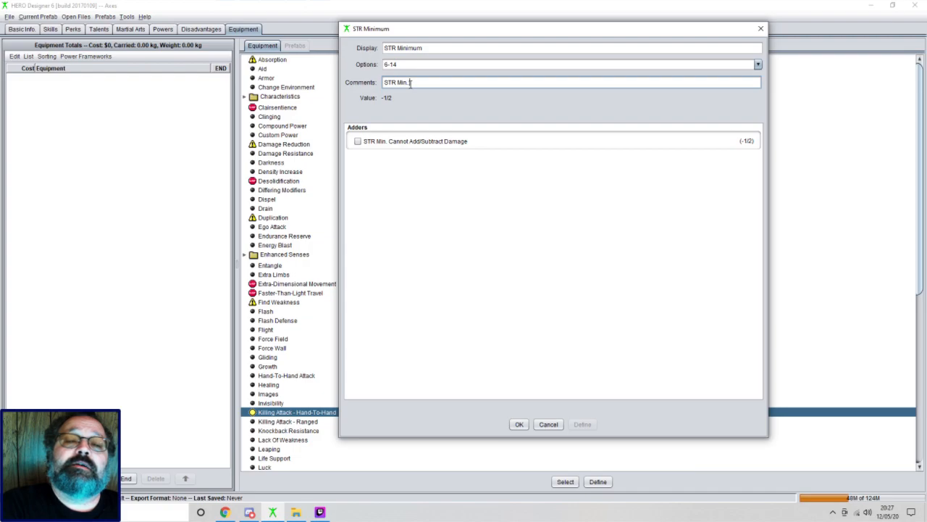
{"action": "type", "text": " 13"}
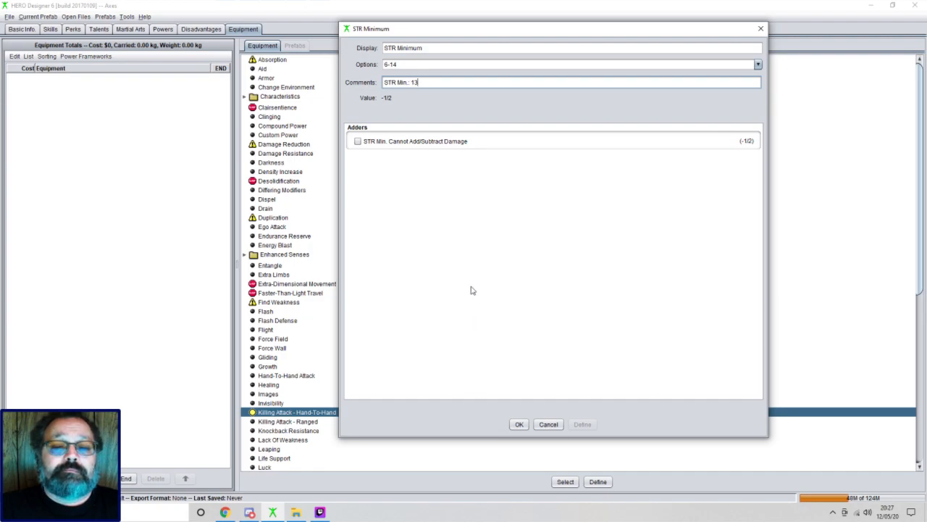
{"action": "left_click", "coordinate": [358, 141]}
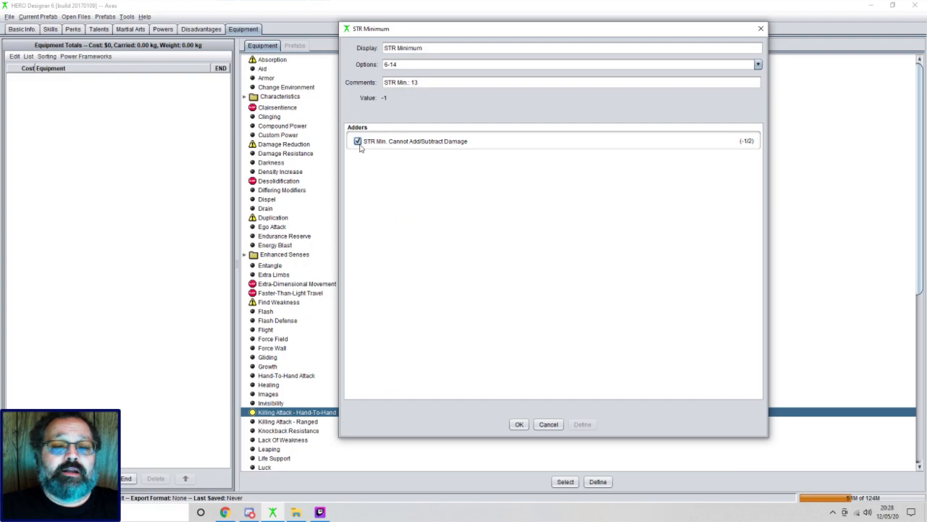
{"action": "left_click", "coordinate": [527, 426]}
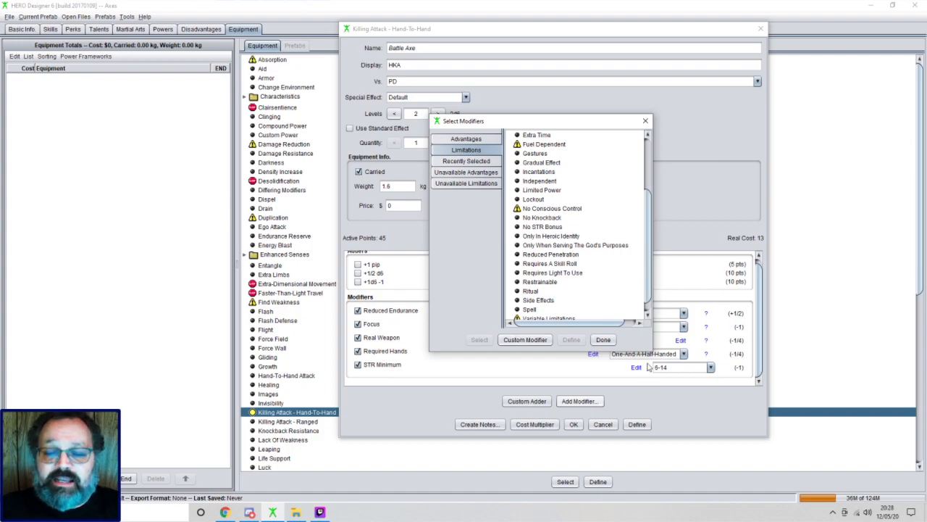
{"action": "left_click", "coordinate": [603, 340]}
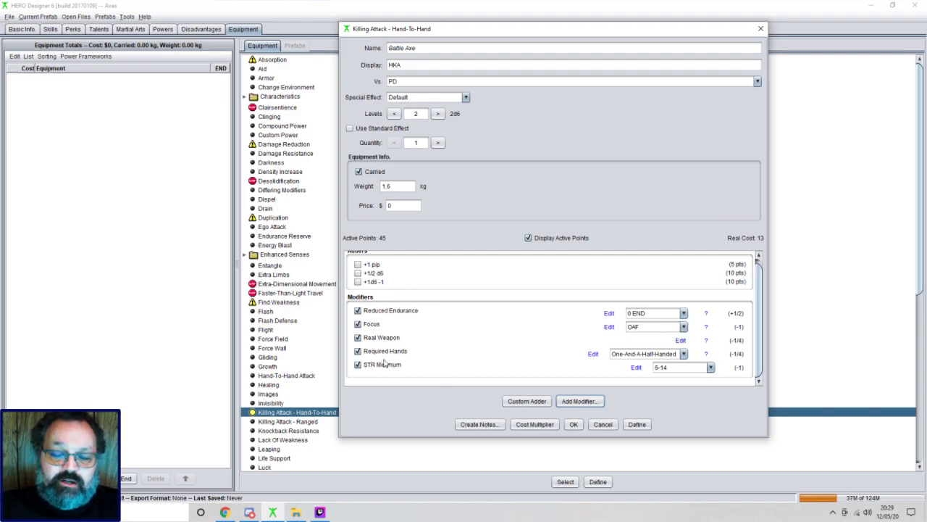
{"action": "left_click", "coordinate": [572, 424]}
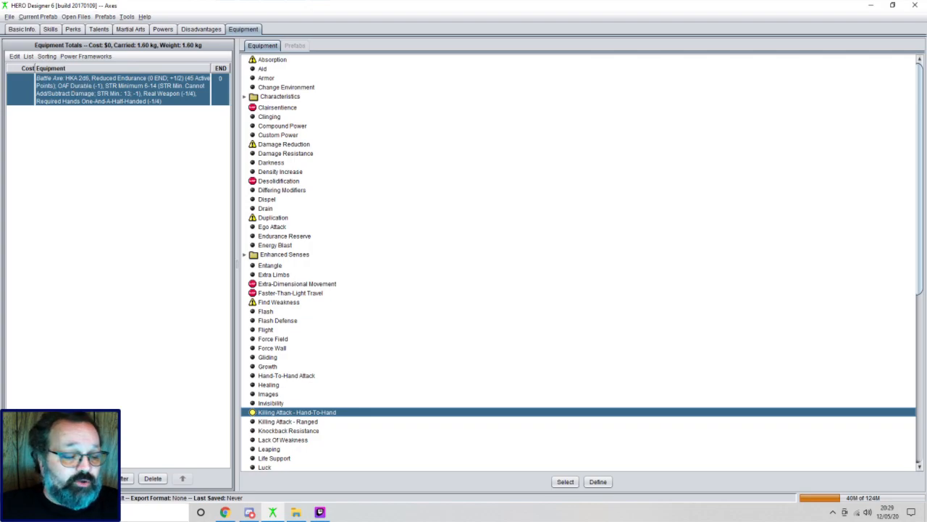
Set the price of the Battle Axe in the equipment list to $30
{"action": "left_click", "coordinate": [86, 478]}
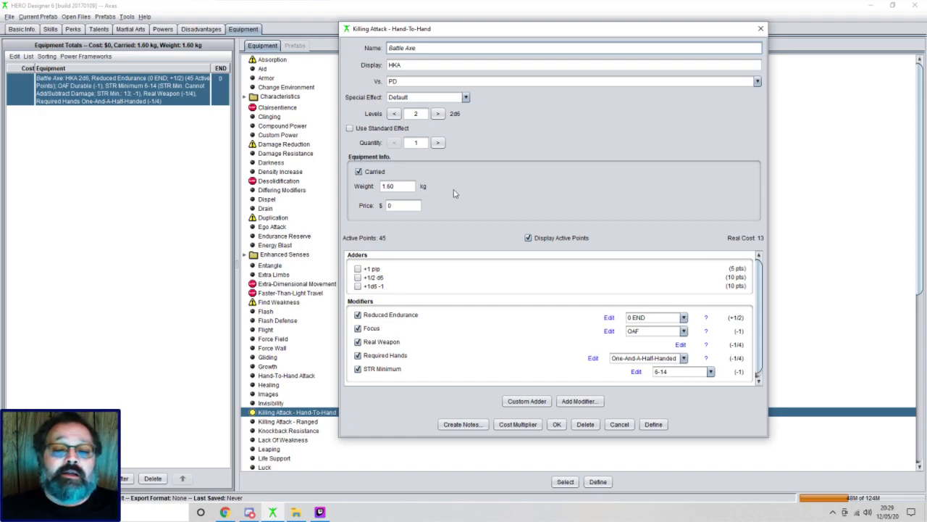
{"action": "double_click", "coordinate": [396, 206]}
{"action": "type", "text": "3"}
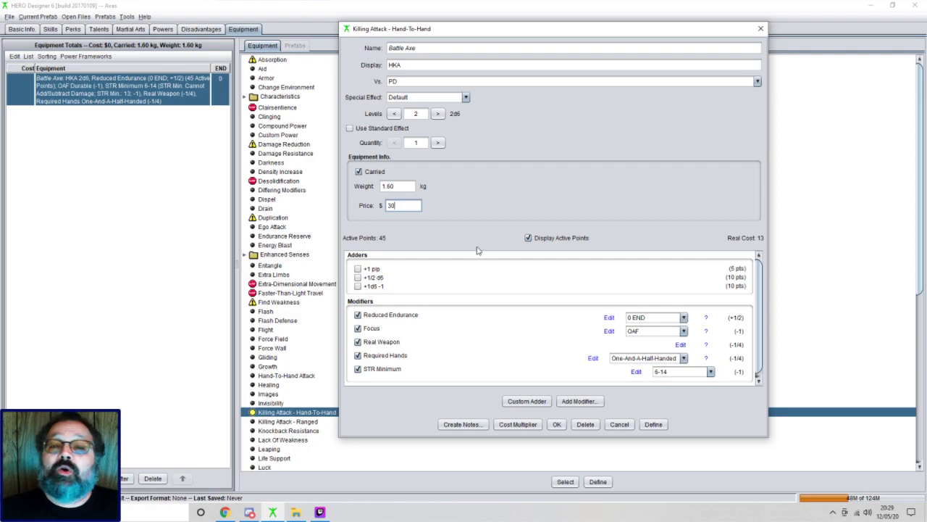
{"action": "left_click", "coordinate": [557, 424]}
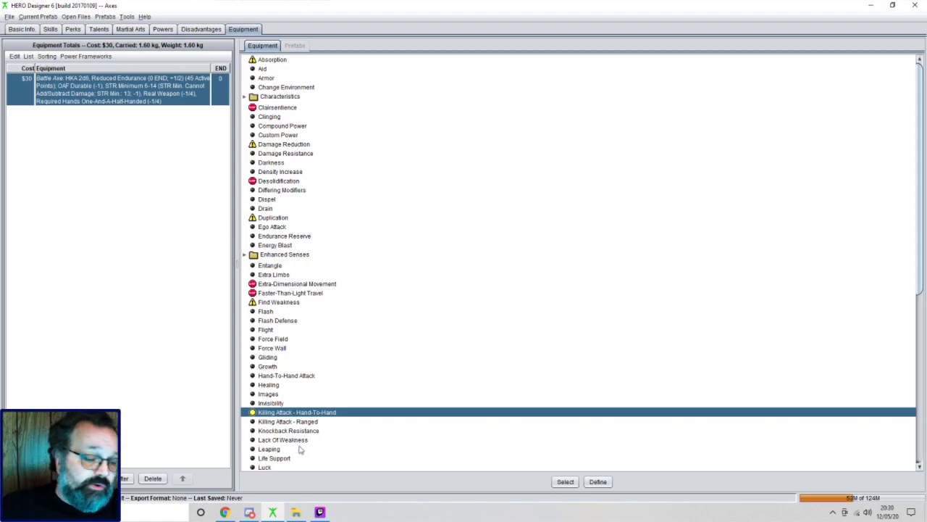
Create a hand-to-hand killing attack named "Francisca Axe" against PD with the +1/2 d6 adder
{"action": "double_click", "coordinate": [295, 413]}
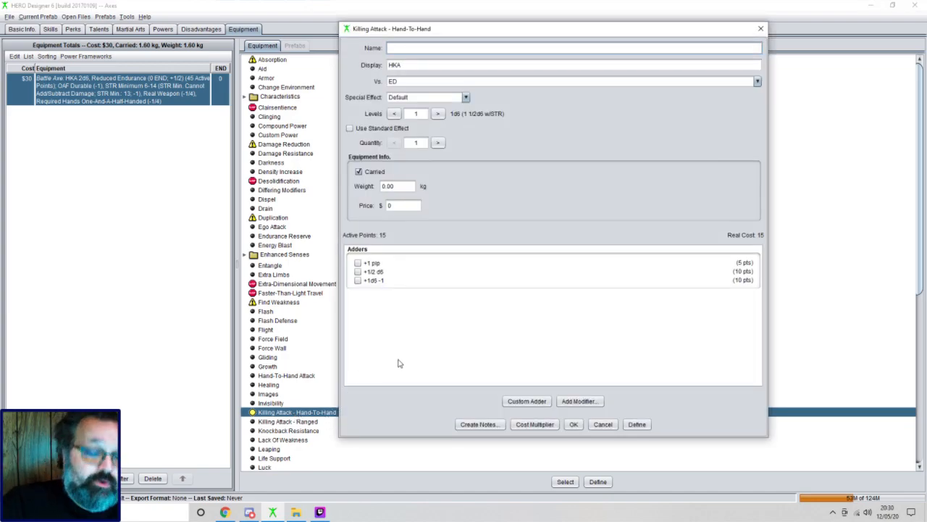
{"action": "type", "text": "Fran"}
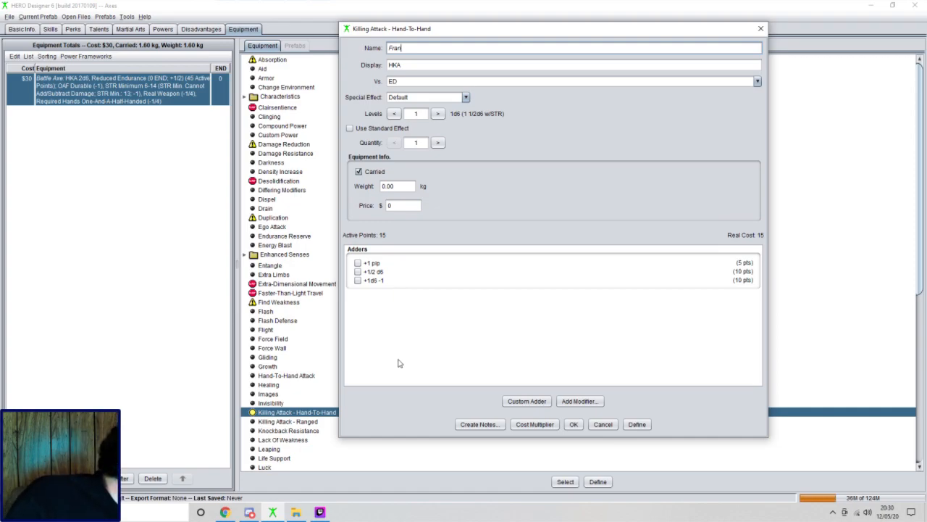
{"action": "type", "text": "cisca Axe"}
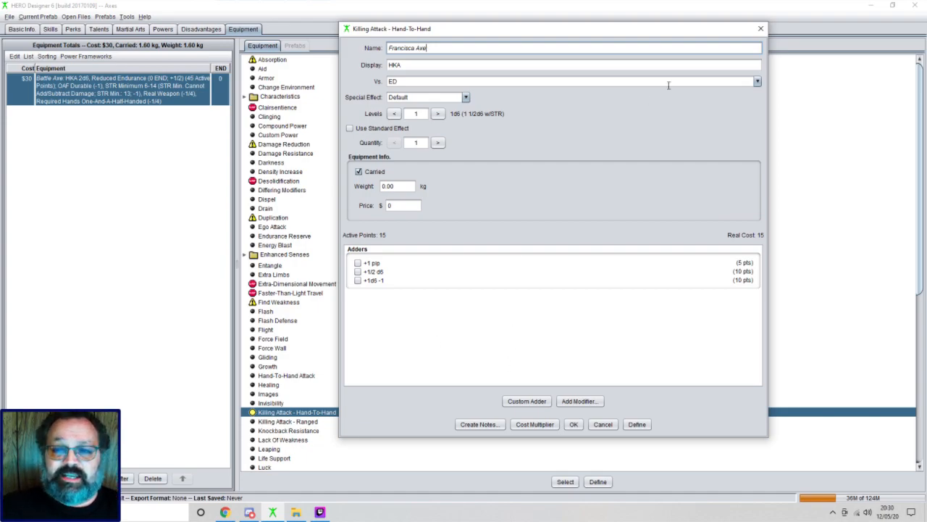
{"action": "left_click", "coordinate": [757, 82]}
{"action": "left_click", "coordinate": [443, 104]}
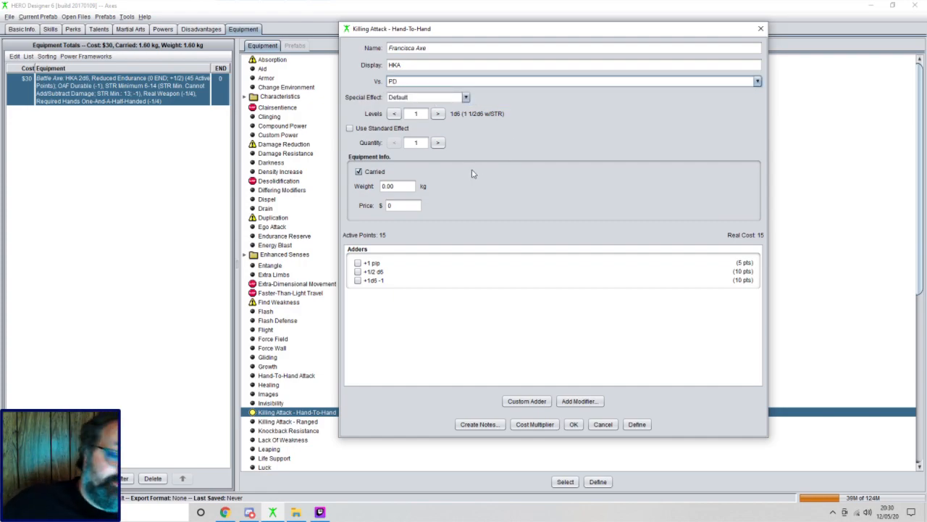
{"action": "left_click", "coordinate": [358, 271]}
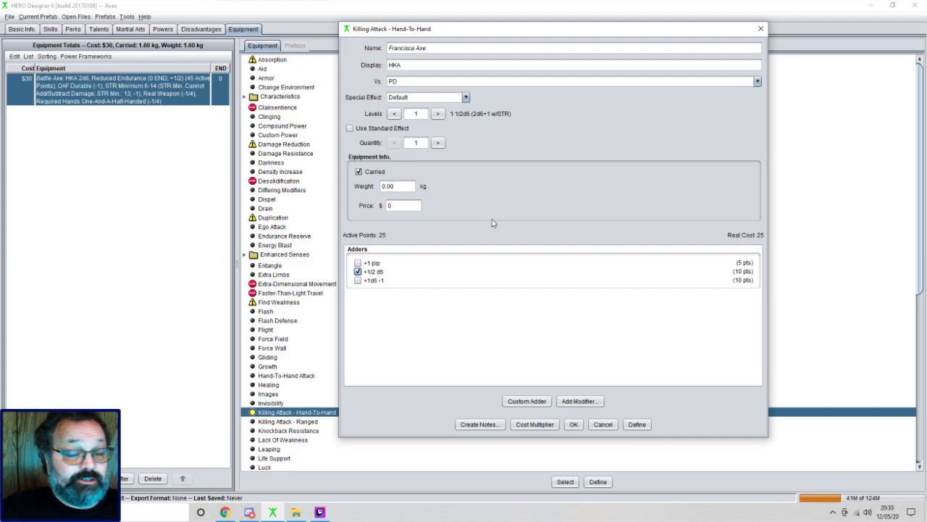
Set the Francisca Axe's weight to 1.2 kg and its price to $28
{"action": "left_click", "coordinate": [576, 400]}
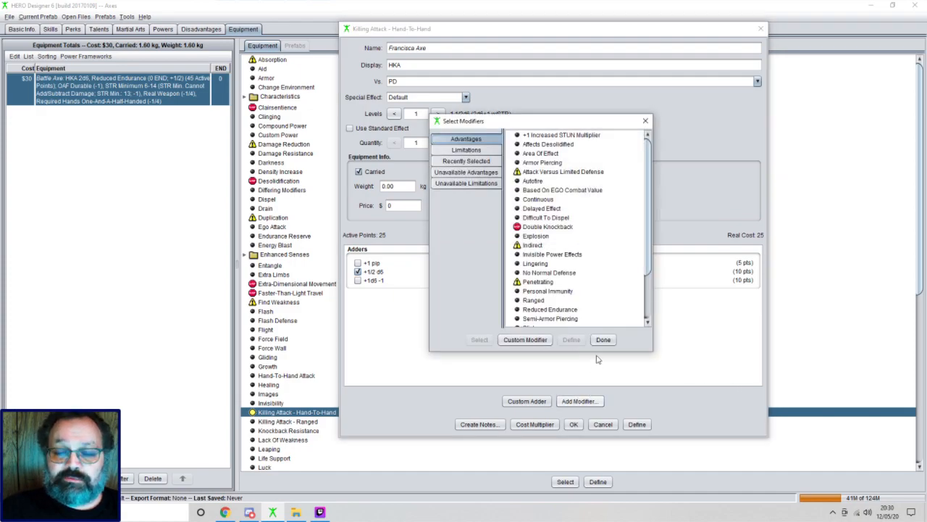
{"action": "left_click", "coordinate": [603, 339]}
{"action": "double_click", "coordinate": [400, 186]}
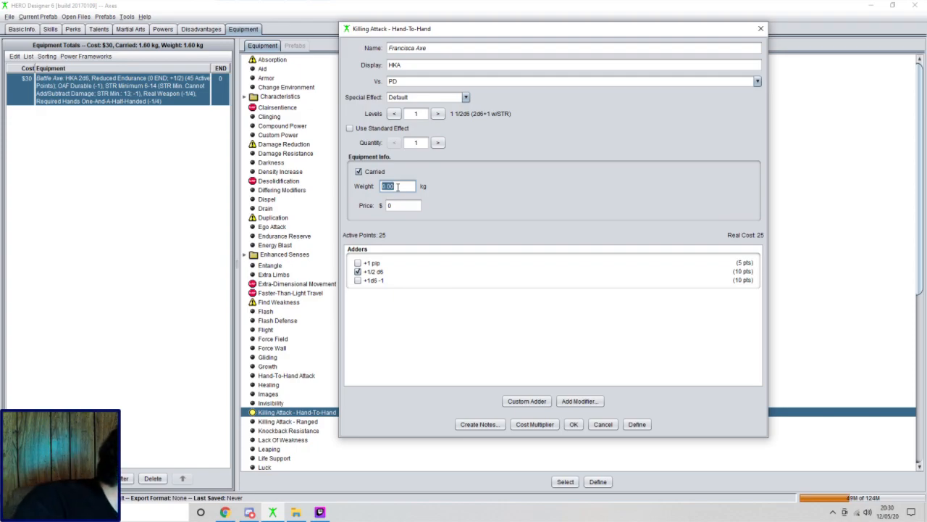
{"action": "type", "text": "1.2"}
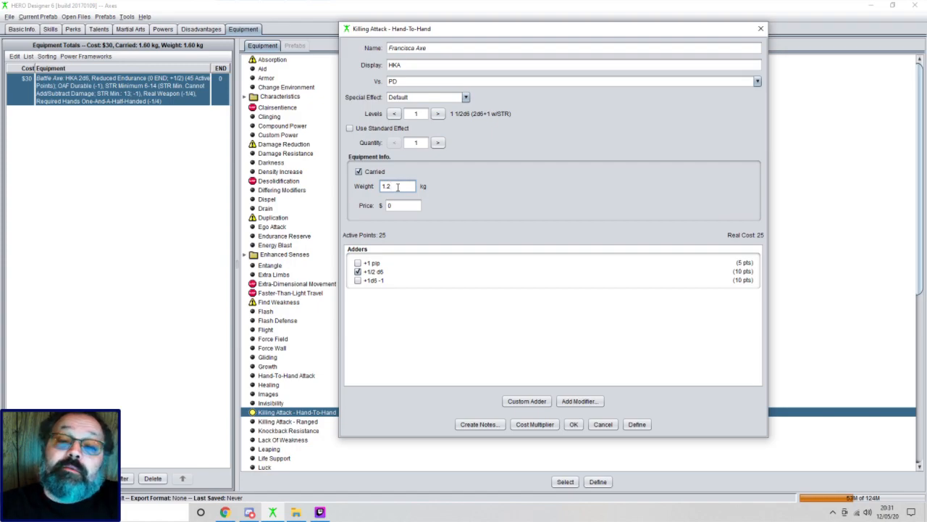
{"action": "left_click", "coordinate": [391, 205]}
{"action": "type", "text": "28"}
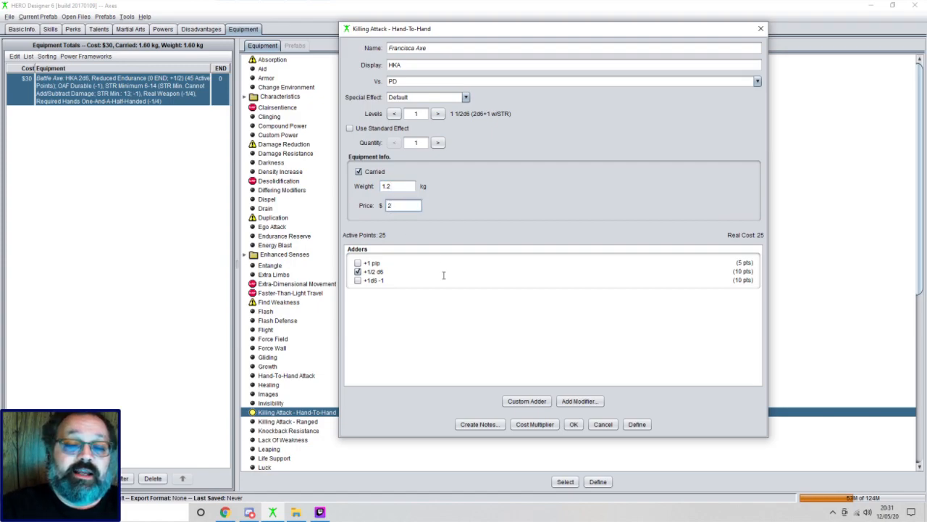
Add the Reduced Endurance advantage to the Francisca Axe with the 0 END option
{"action": "left_click", "coordinate": [583, 401]}
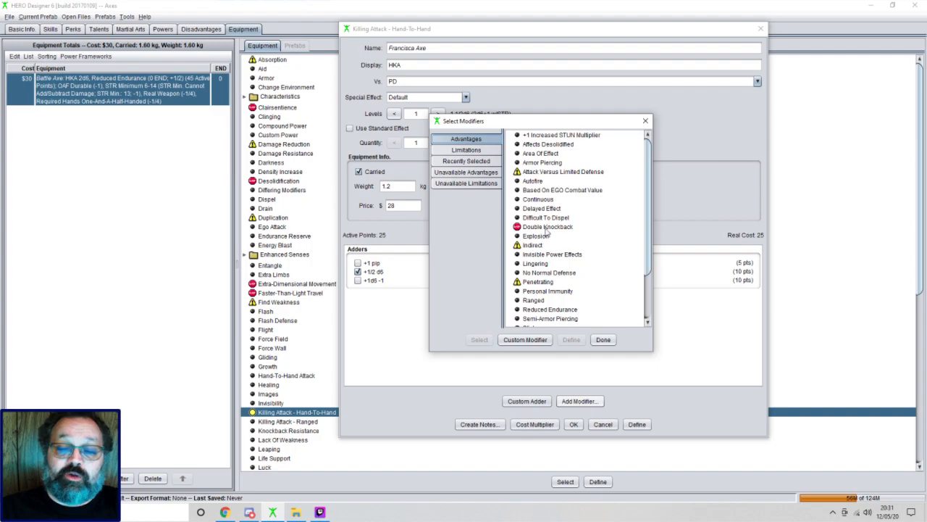
{"action": "double_click", "coordinate": [555, 312]}
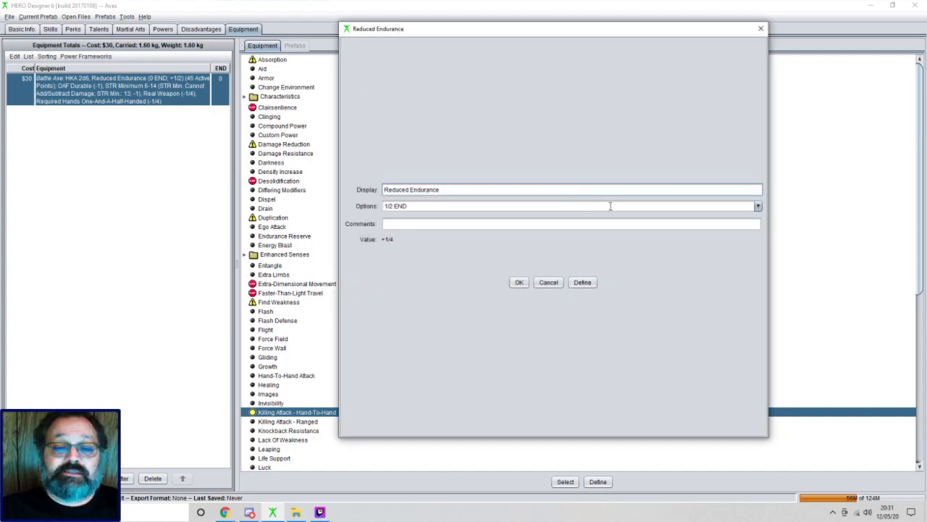
{"action": "left_click", "coordinate": [757, 206]}
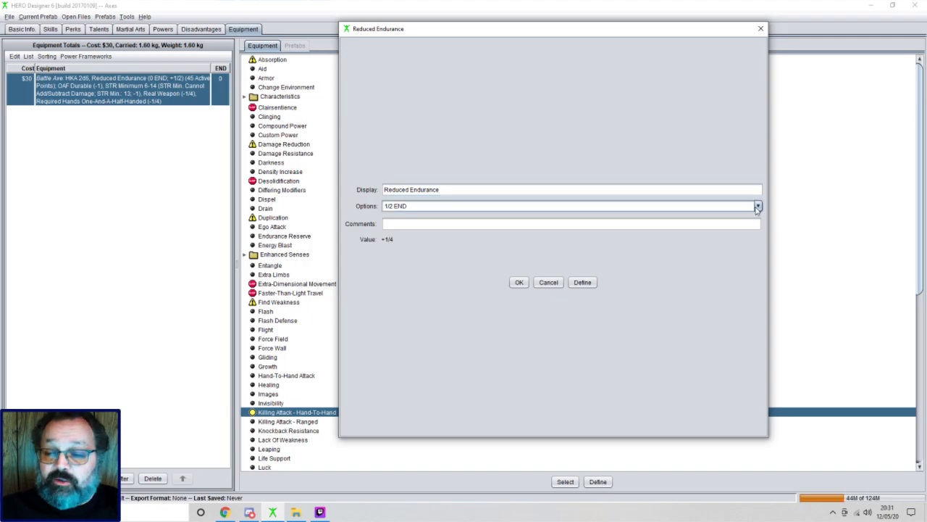
{"action": "left_click", "coordinate": [443, 228]}
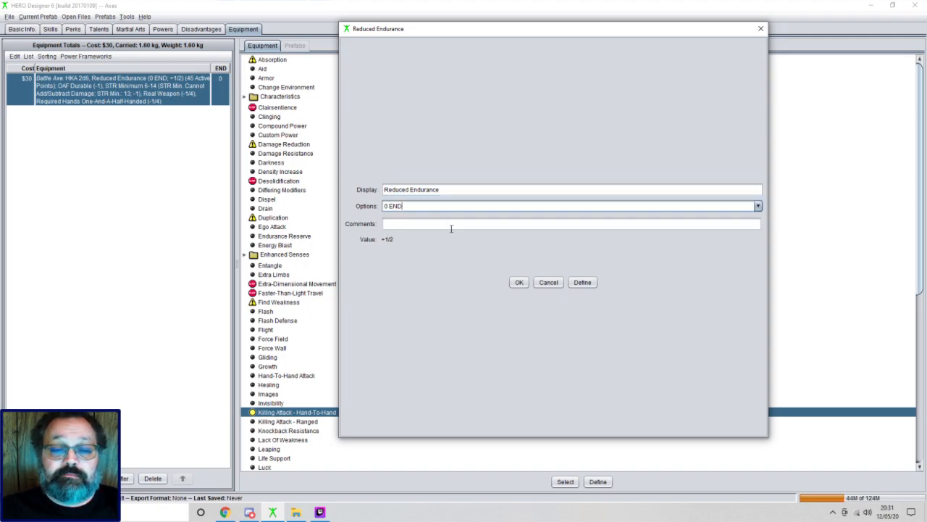
{"action": "left_click", "coordinate": [519, 282]}
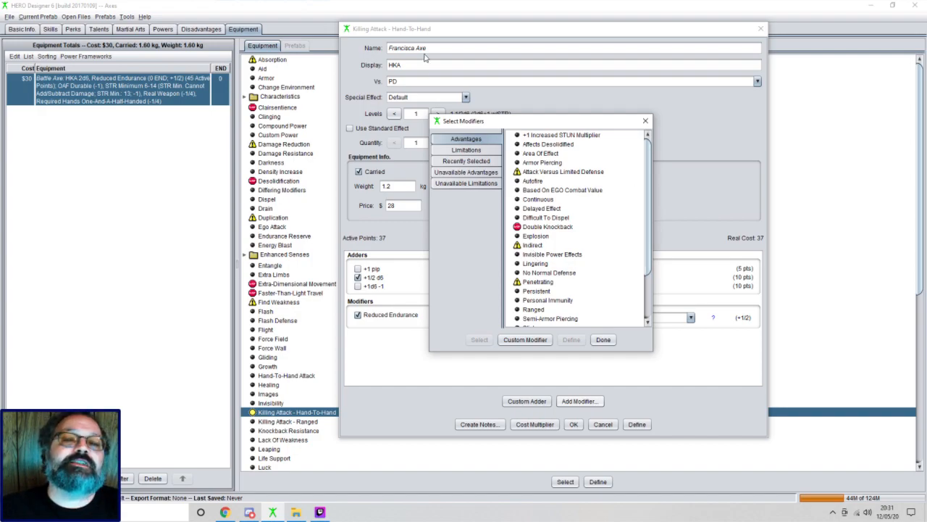
Add the Ranged advantage to the Francisca Axe with the Range Based On STR option
{"action": "double_click", "coordinate": [533, 309]}
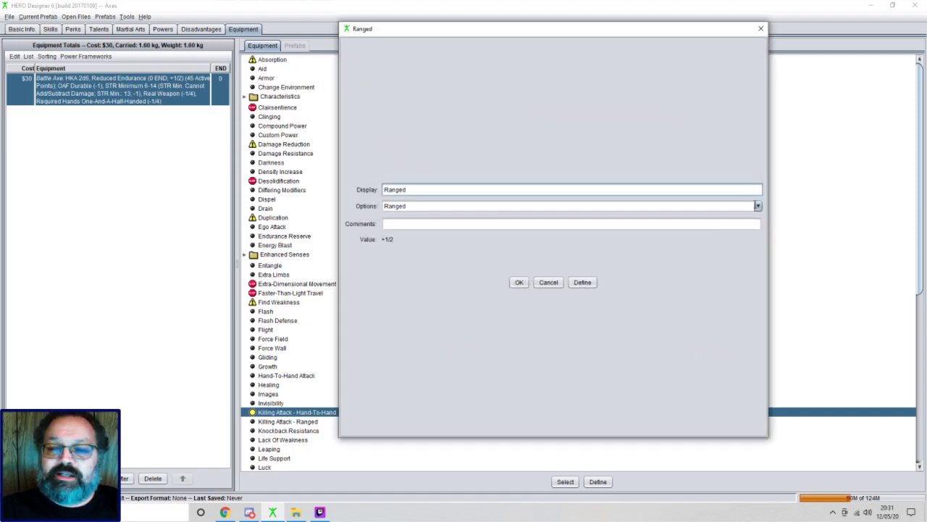
{"action": "left_click", "coordinate": [758, 208]}
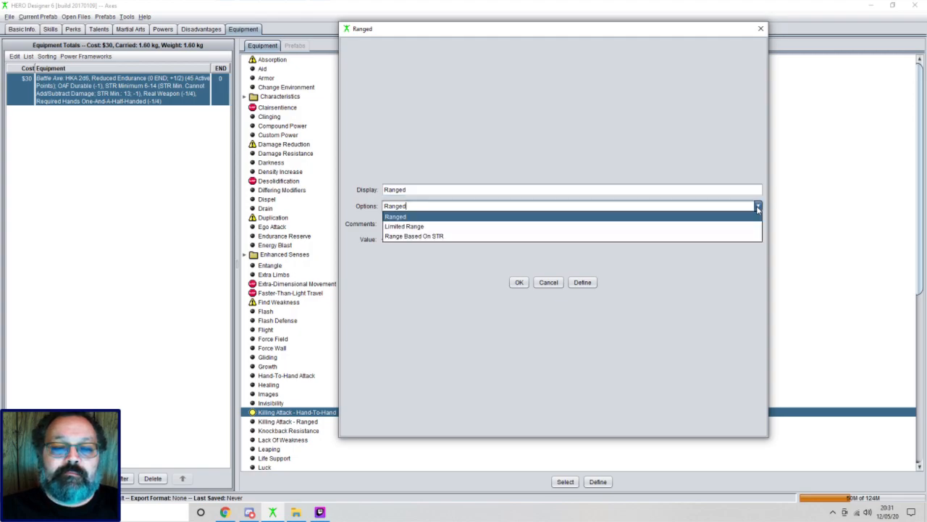
{"action": "left_click", "coordinate": [427, 242]}
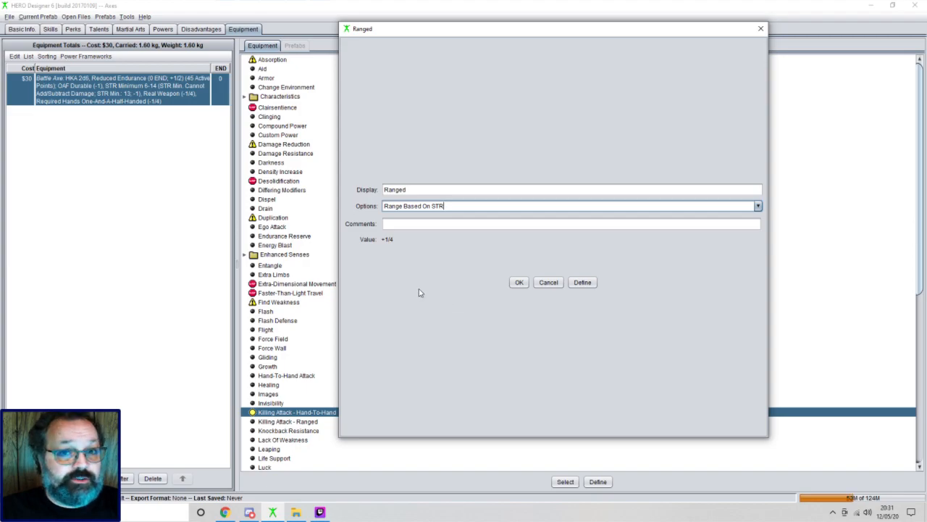
{"action": "left_click", "coordinate": [518, 282]}
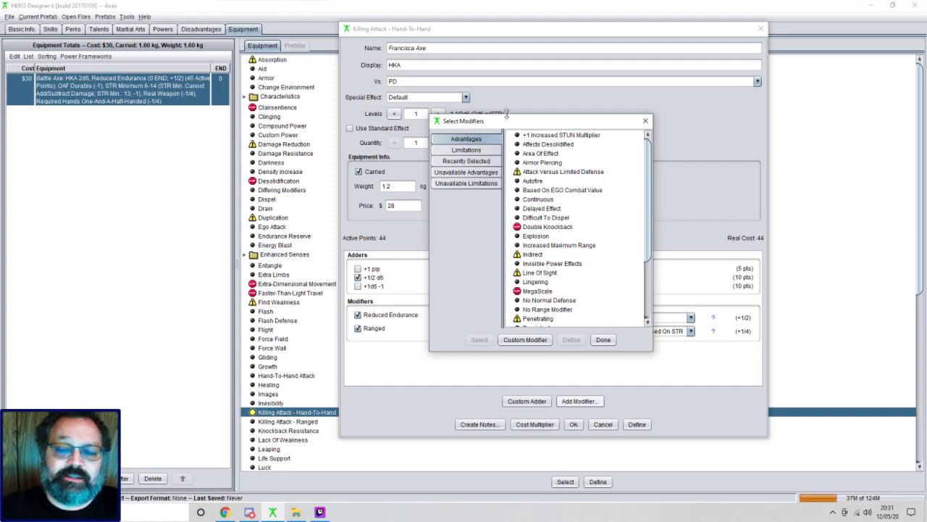
Add the Focus limitation to the Francisca Axe with the OAF option and Durable breakability
{"action": "left_click", "coordinate": [466, 149]}
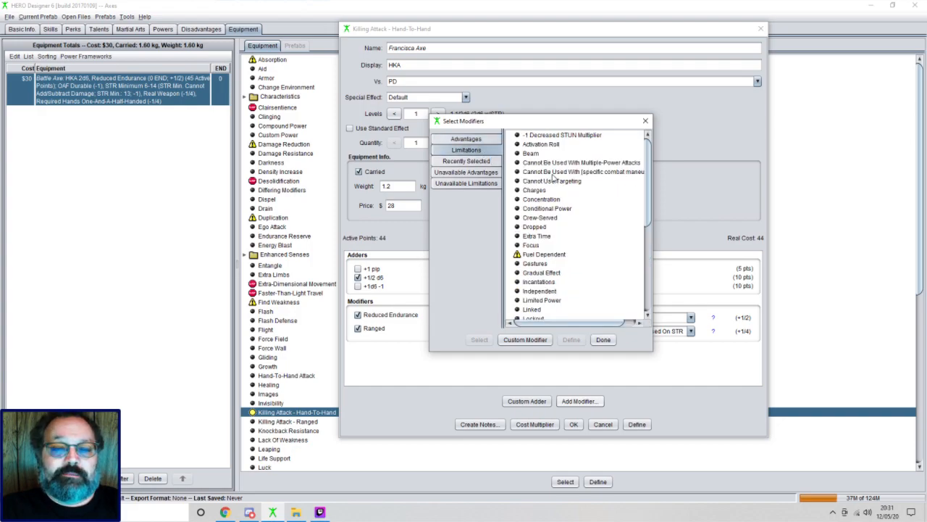
{"action": "double_click", "coordinate": [536, 246]}
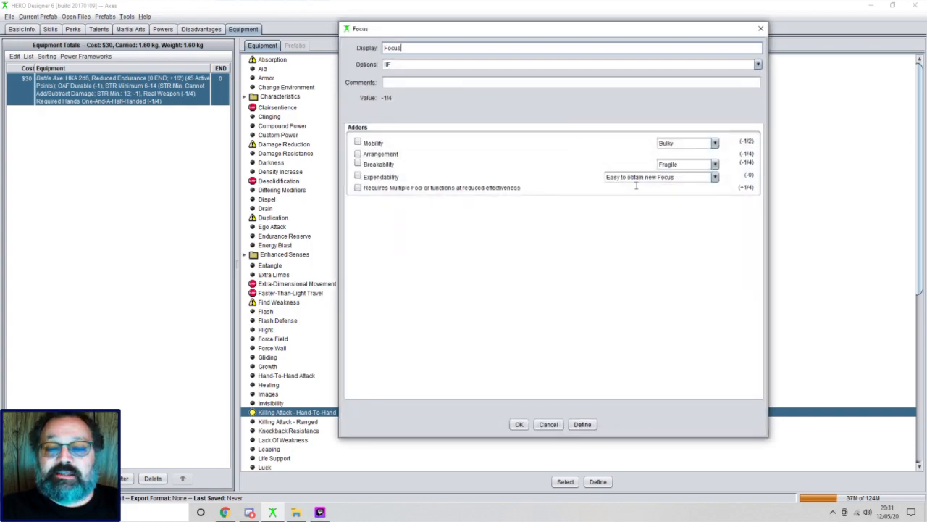
{"action": "left_click", "coordinate": [757, 65]}
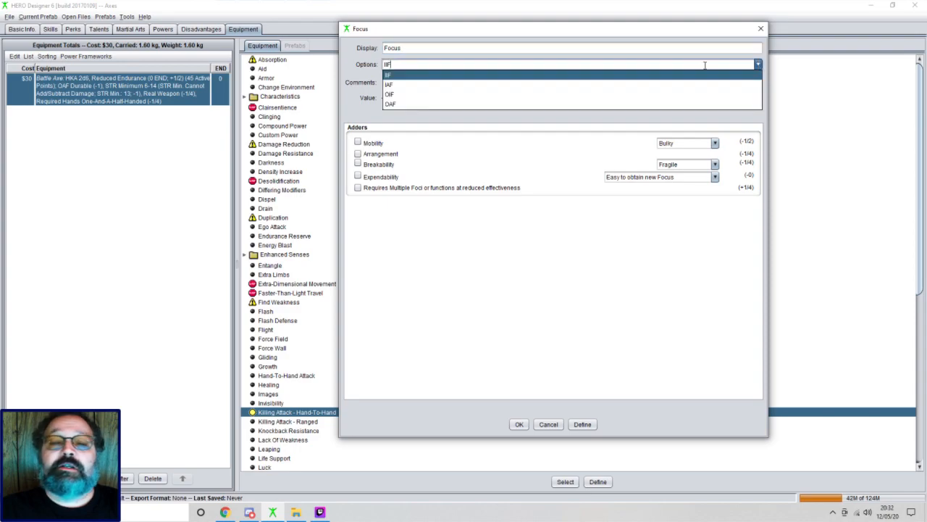
{"action": "left_click", "coordinate": [405, 106]}
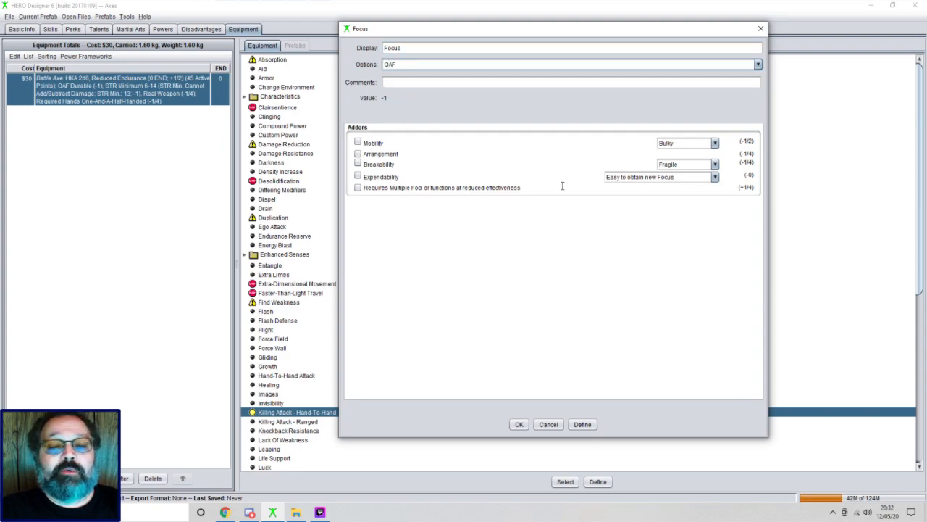
{"action": "left_click", "coordinate": [357, 164]}
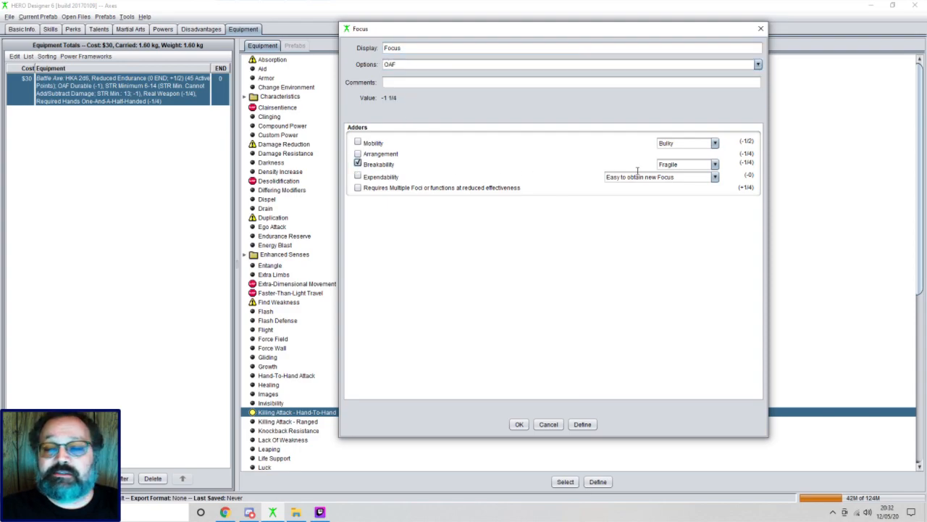
{"action": "left_click", "coordinate": [706, 166]}
{"action": "left_click", "coordinate": [670, 186]}
{"action": "left_click", "coordinate": [519, 425]}
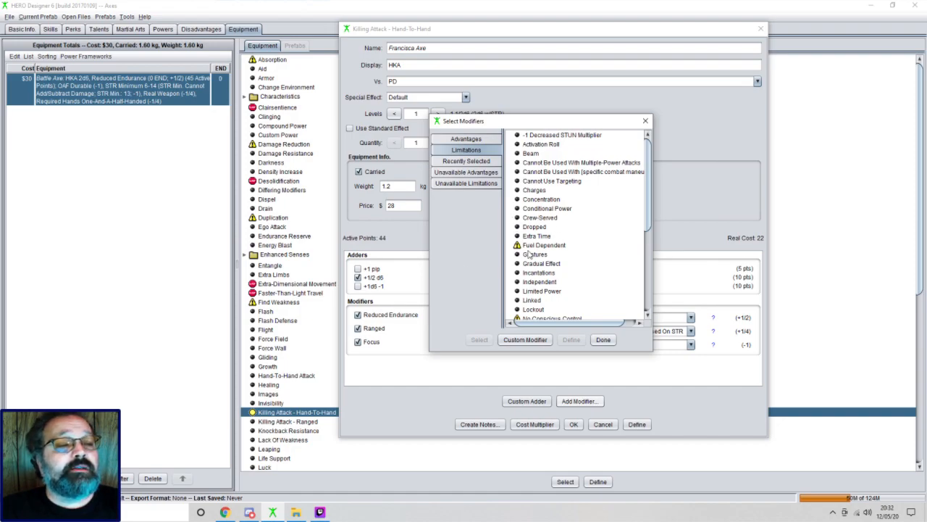
Add the Real Weapon limitation to the Francisca Axe
{"action": "scroll", "coordinate": [544, 288], "scroll_direction": "down", "scroll_amount": 3}
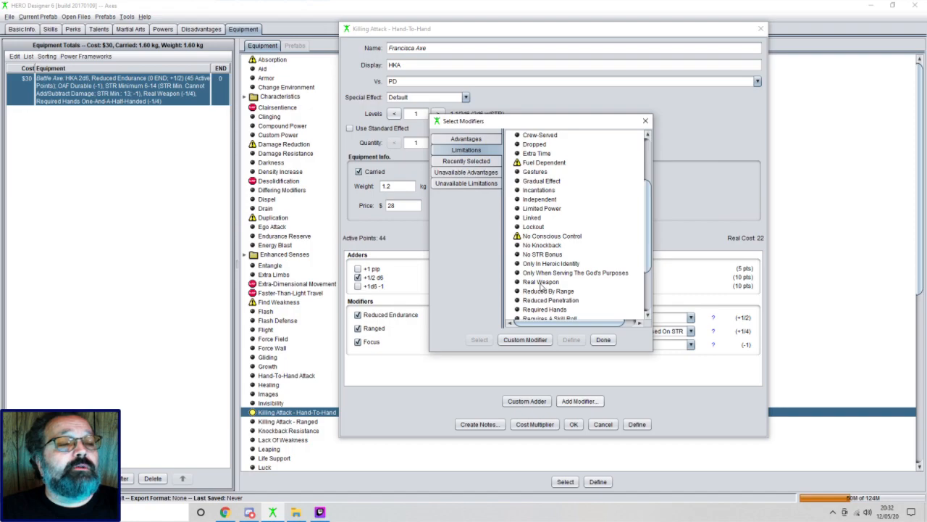
{"action": "double_click", "coordinate": [540, 281]}
{"action": "left_click", "coordinate": [516, 273]}
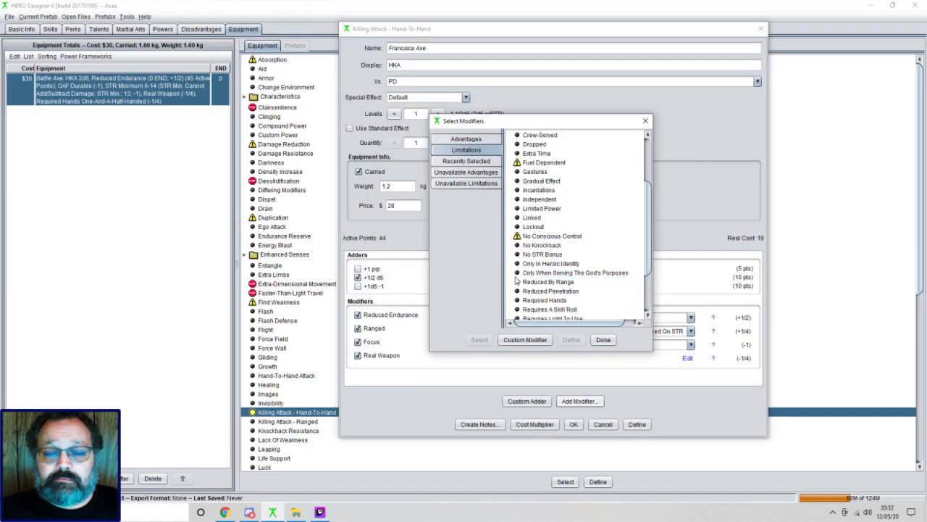
Add the Required Hands limitation to the Francisca Axe with the One-Handed option
{"action": "scroll", "coordinate": [569, 272], "scroll_direction": "down", "scroll_amount": 2}
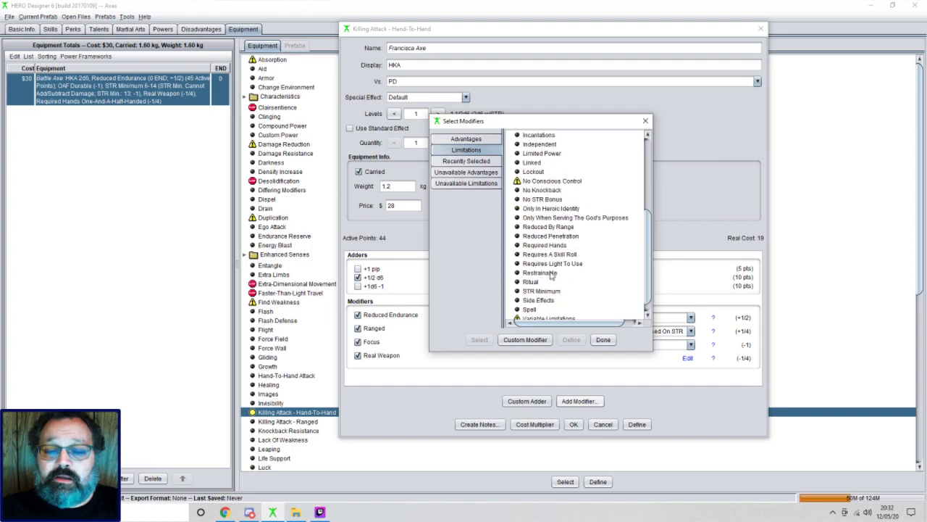
{"action": "scroll", "coordinate": [552, 275], "scroll_direction": "down", "scroll_amount": 1}
{"action": "left_click", "coordinate": [545, 233]}
{"action": "double_click", "coordinate": [544, 233]}
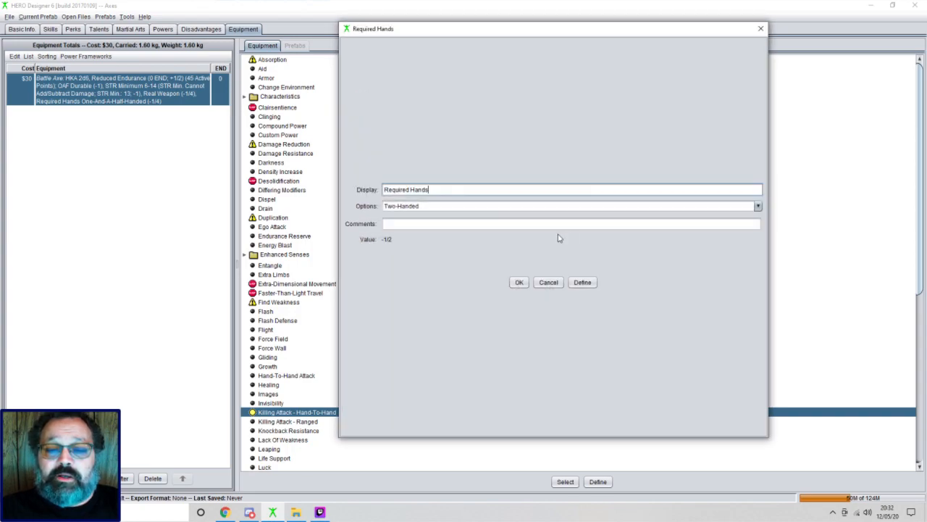
{"action": "left_click", "coordinate": [757, 207]}
{"action": "left_click", "coordinate": [427, 236]}
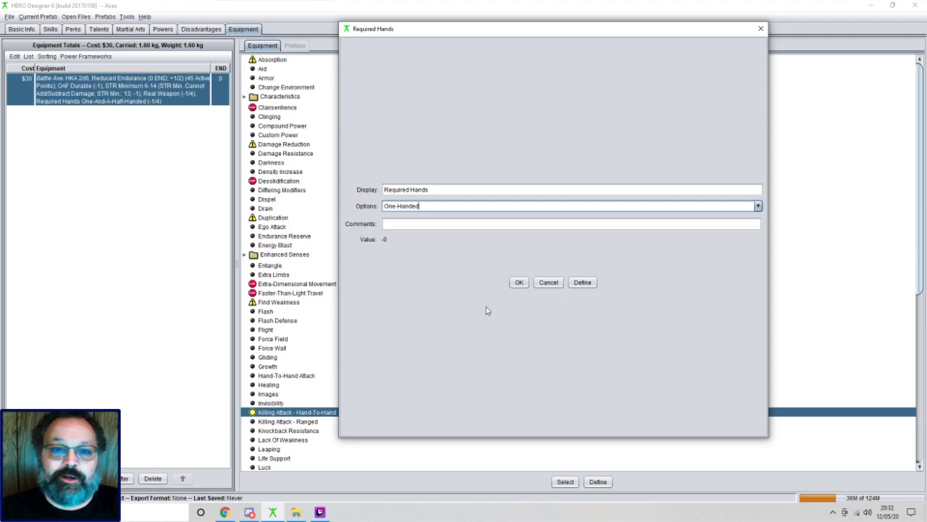
{"action": "left_click", "coordinate": [519, 282]}
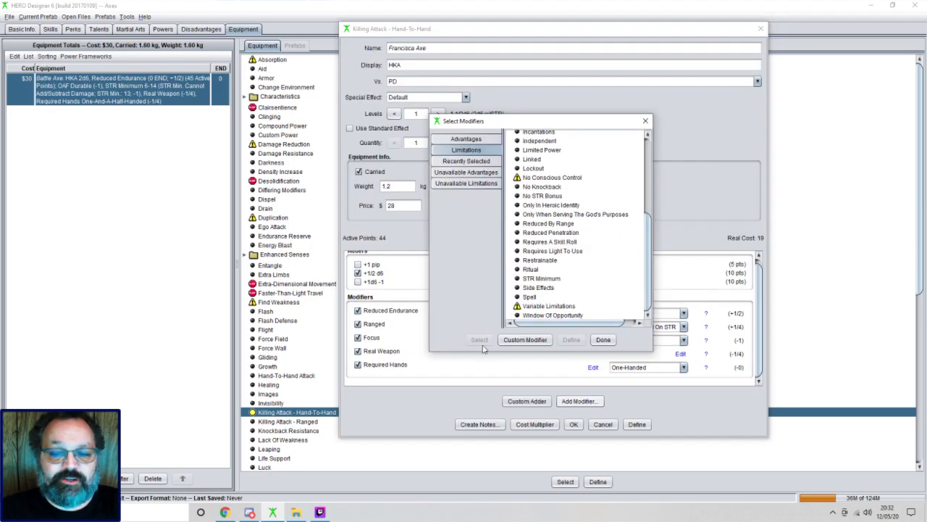
Add a STR Minimum limitation with the 6-14 option and the comment "STR Min.: 12"
{"action": "double_click", "coordinate": [536, 278]}
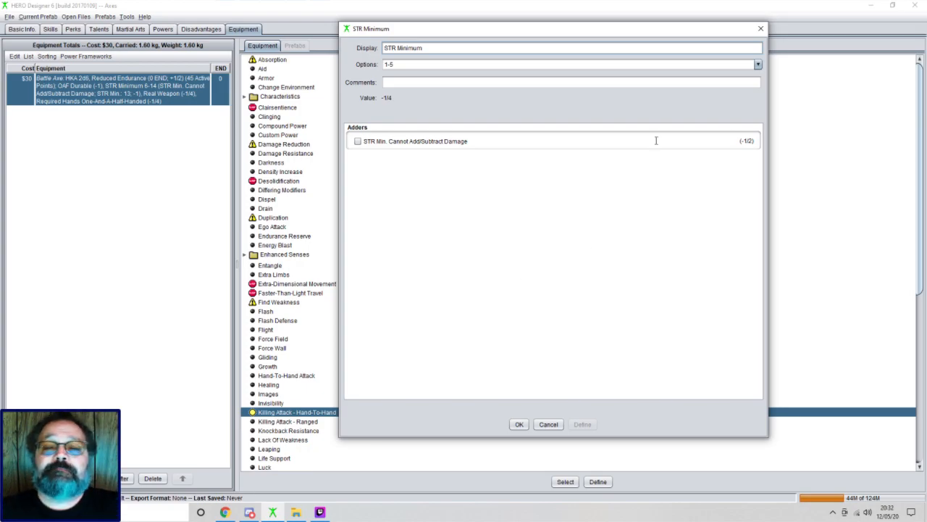
{"action": "left_click", "coordinate": [758, 64]}
{"action": "left_click", "coordinate": [411, 85]}
{"action": "left_click", "coordinate": [400, 83]}
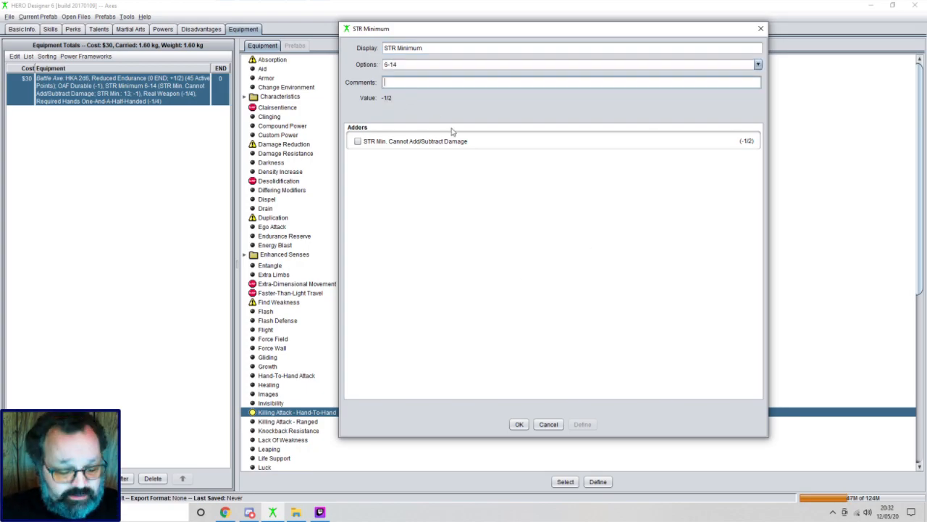
{"action": "type", "text": "STR"}
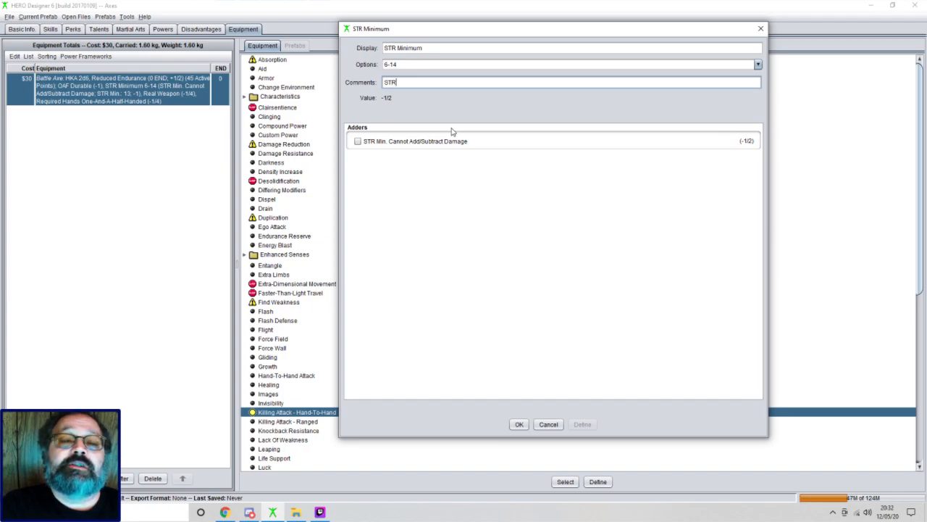
{"action": "type", "text": " Min.: 12"}
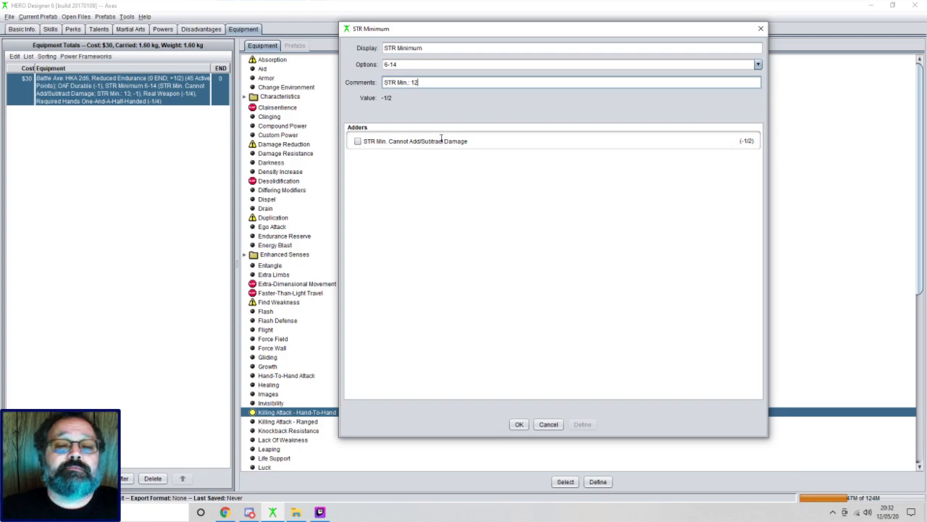
Include the STR Min. Cannot Add/Subtract Damage adder in the STR Minimum limitation and accept the finished Francisca Axe
{"action": "left_click", "coordinate": [357, 141]}
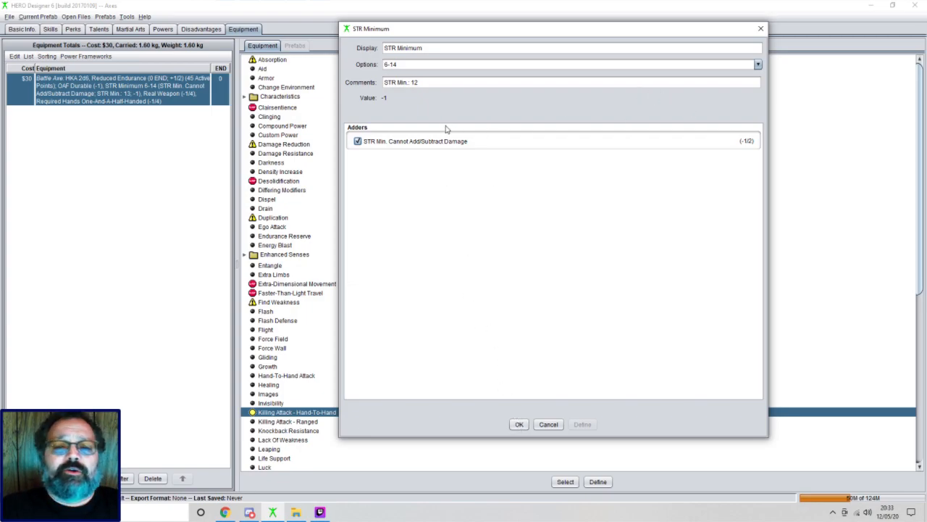
{"action": "left_click", "coordinate": [357, 142]}
{"action": "left_click", "coordinate": [358, 142]}
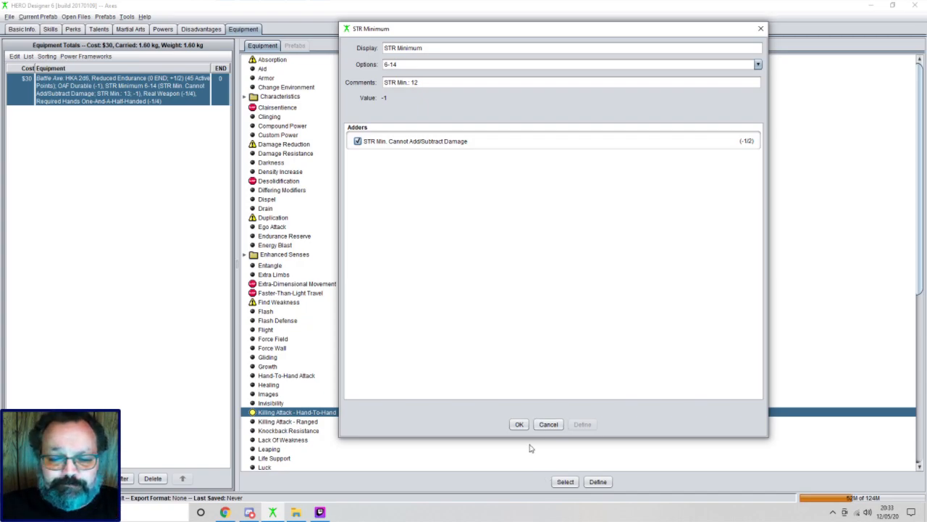
{"action": "left_click", "coordinate": [519, 424]}
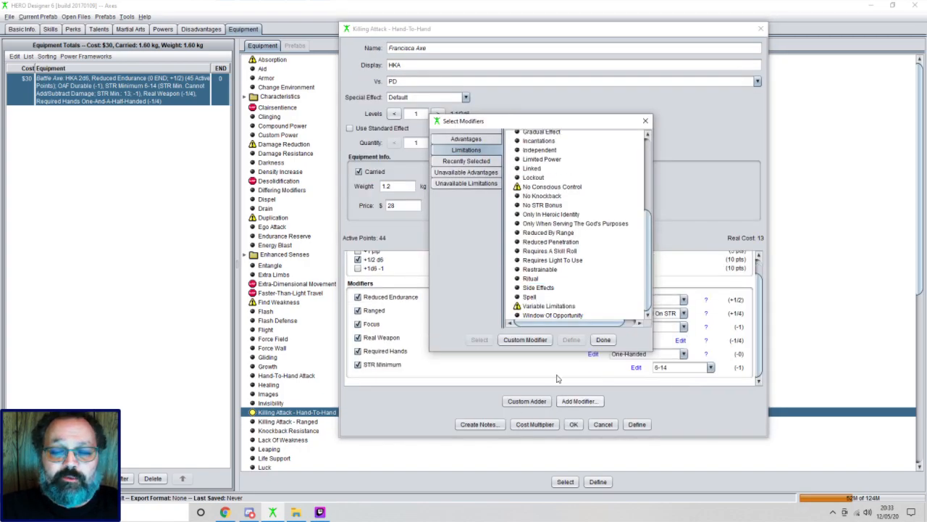
{"action": "left_click", "coordinate": [604, 339]}
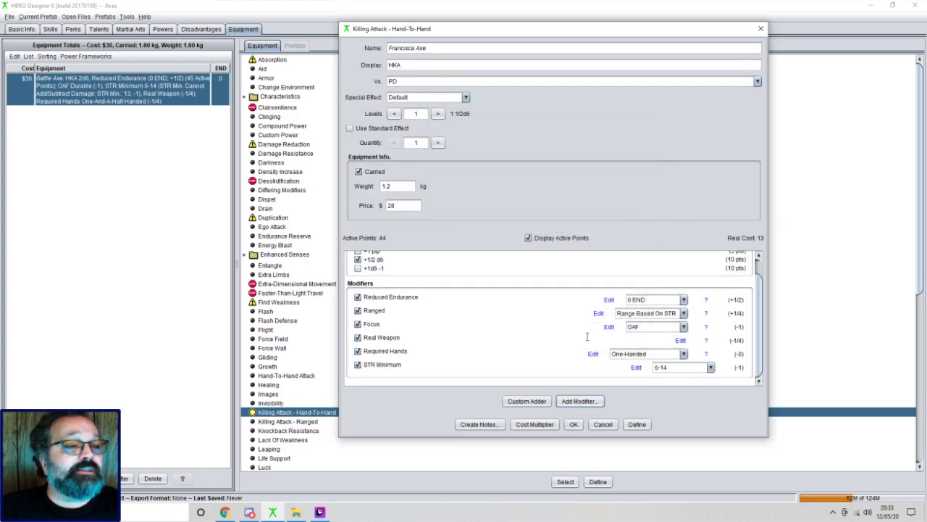
{"action": "left_click", "coordinate": [572, 427]}
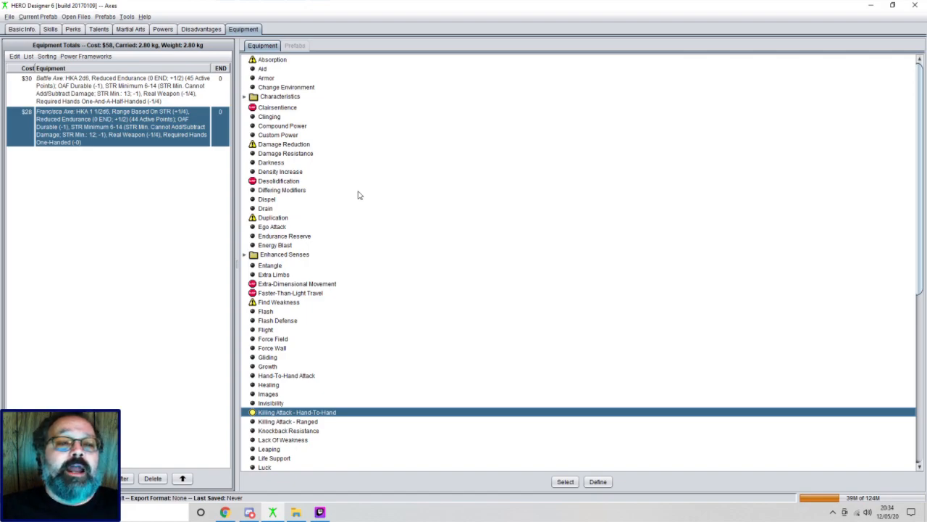
Start saving the prefab as a new file and browse to the Axes folder within General Weapon Prefabs
{"action": "left_click", "coordinate": [10, 17]}
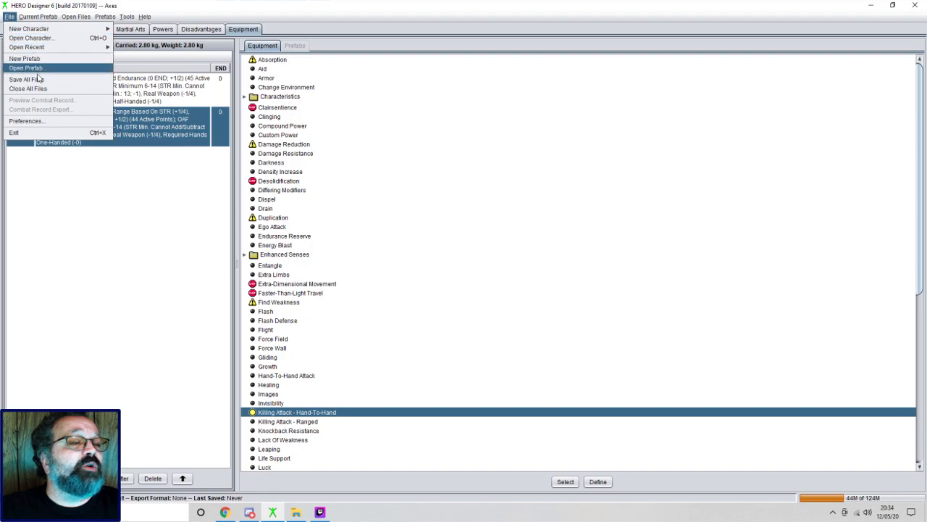
{"action": "mouse_move", "coordinate": [38, 17]}
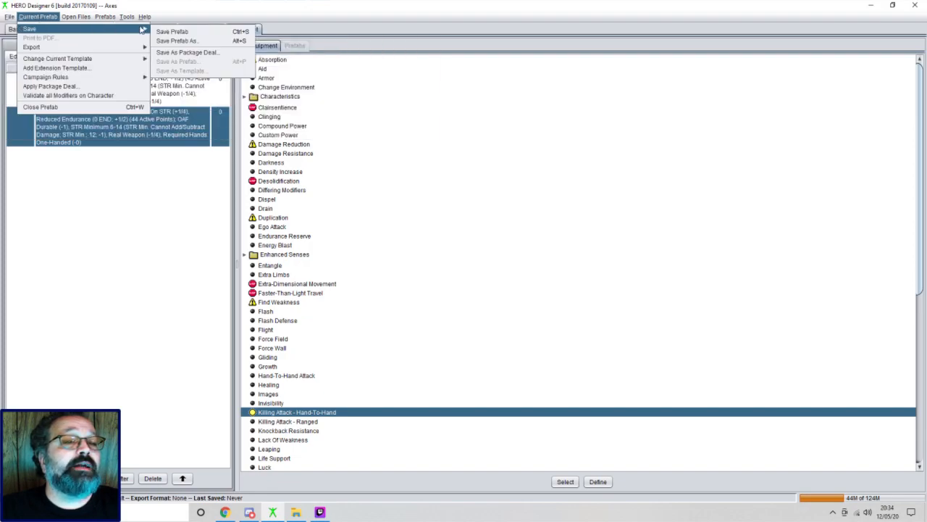
{"action": "left_click", "coordinate": [183, 41]}
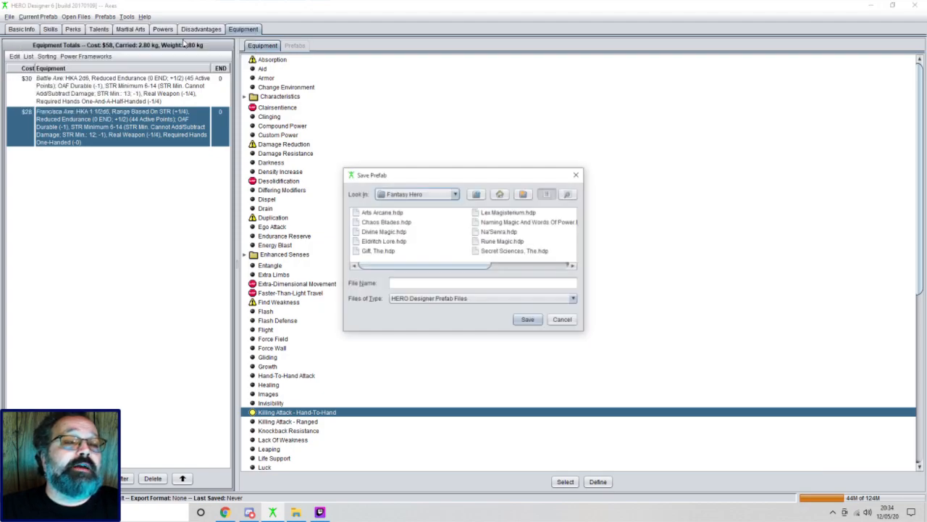
{"action": "left_click", "coordinate": [477, 195]}
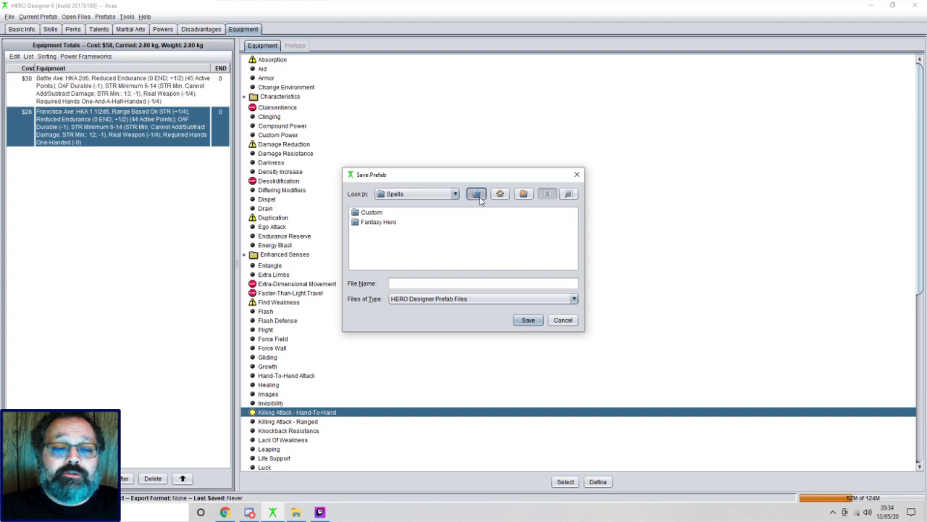
{"action": "left_click", "coordinate": [477, 195]}
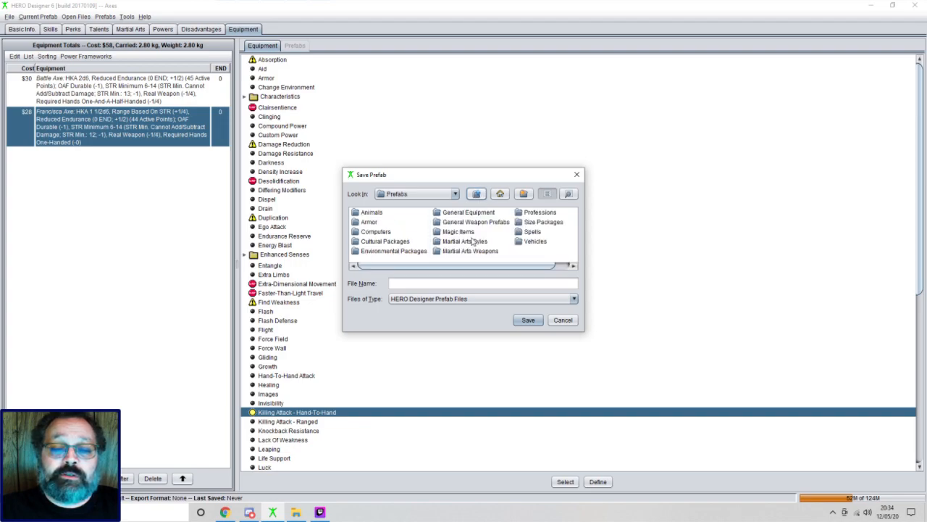
{"action": "left_click", "coordinate": [467, 223]}
{"action": "double_click", "coordinate": [467, 223]}
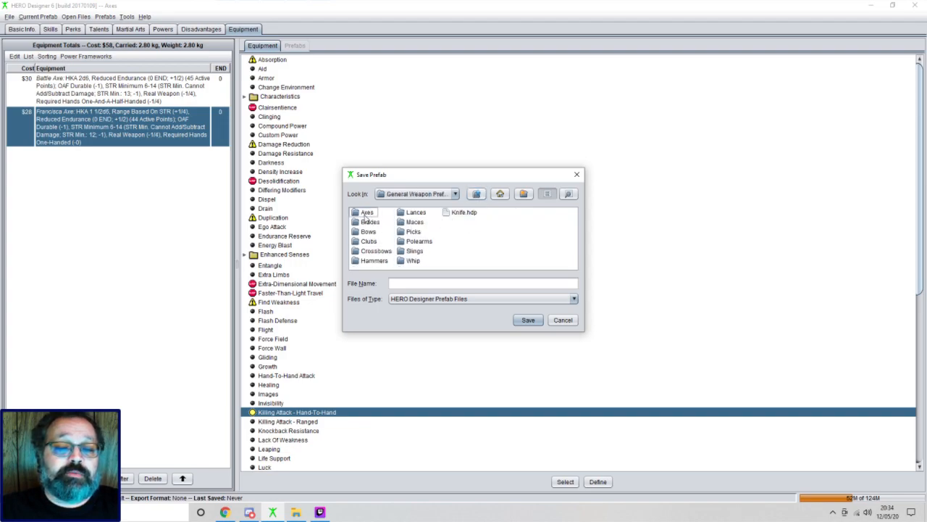
{"action": "double_click", "coordinate": [367, 216]}
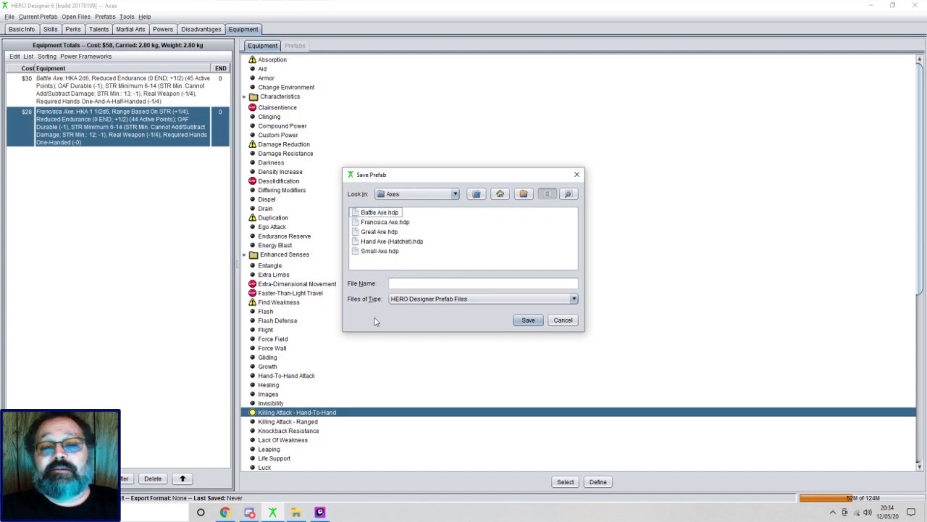
Save the prefab under the file name "Axes" in the Axes folder
{"action": "left_click", "coordinate": [438, 283]}
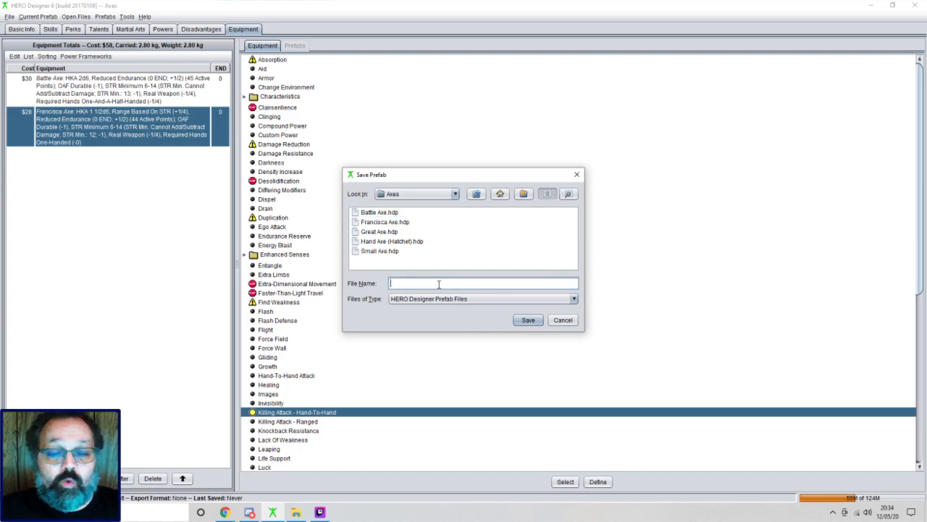
{"action": "type", "text": "Ax"}
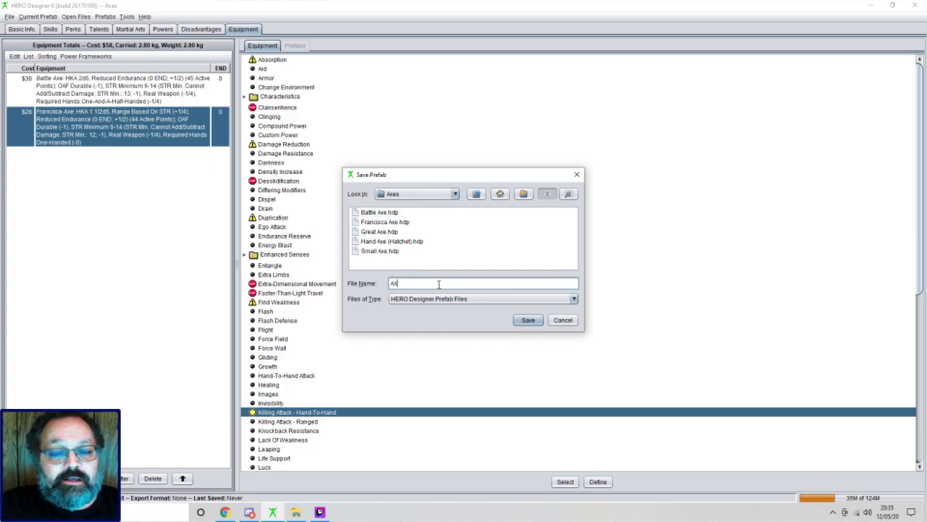
{"action": "key", "text": "BackSpace"}
{"action": "type", "text": "xes"}
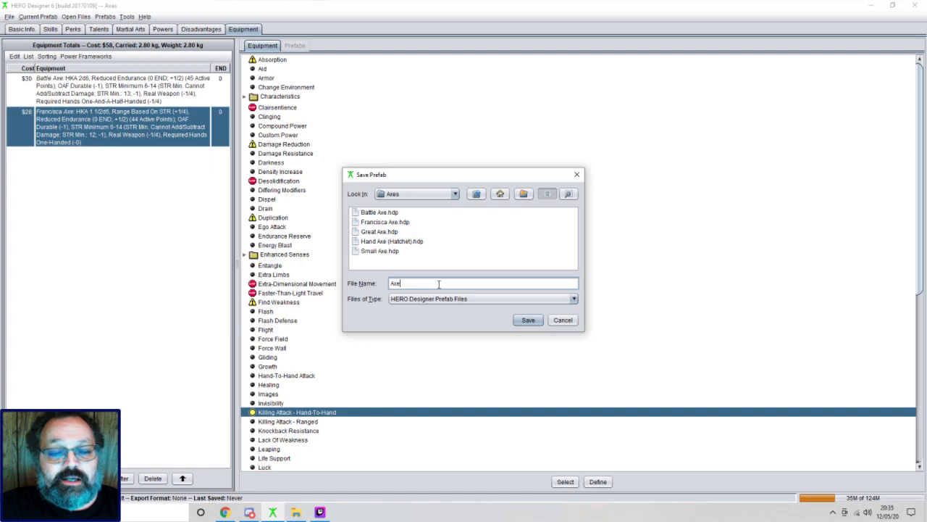
{"action": "left_click", "coordinate": [528, 320]}
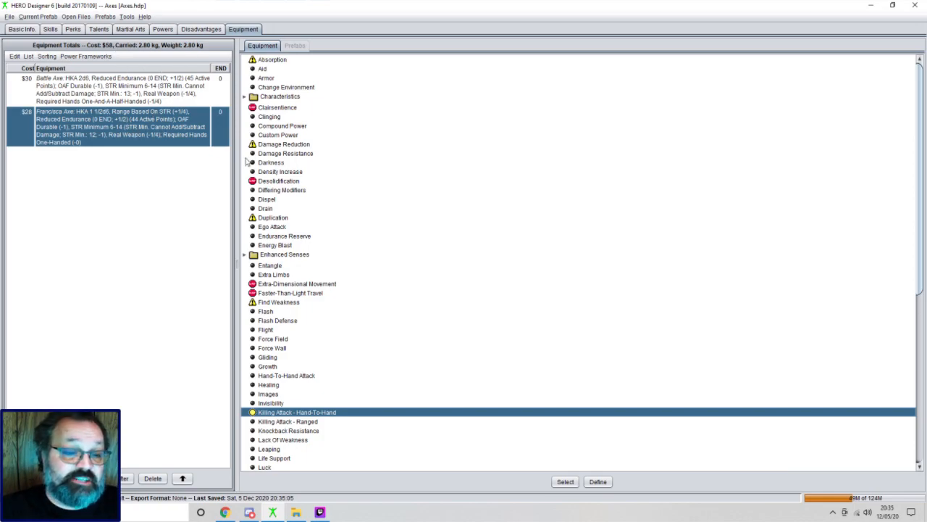
Close the saved Axes prefab
{"action": "left_click", "coordinate": [39, 17]}
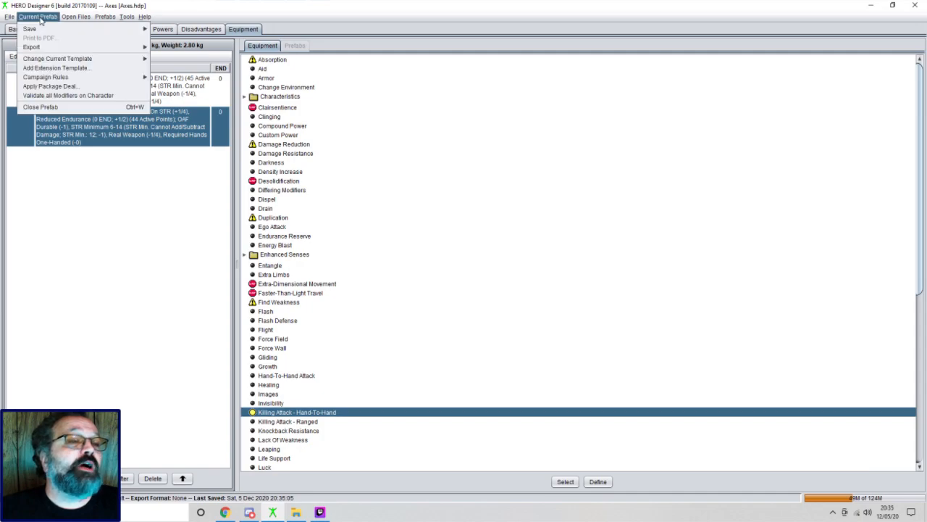
{"action": "left_click", "coordinate": [51, 106]}
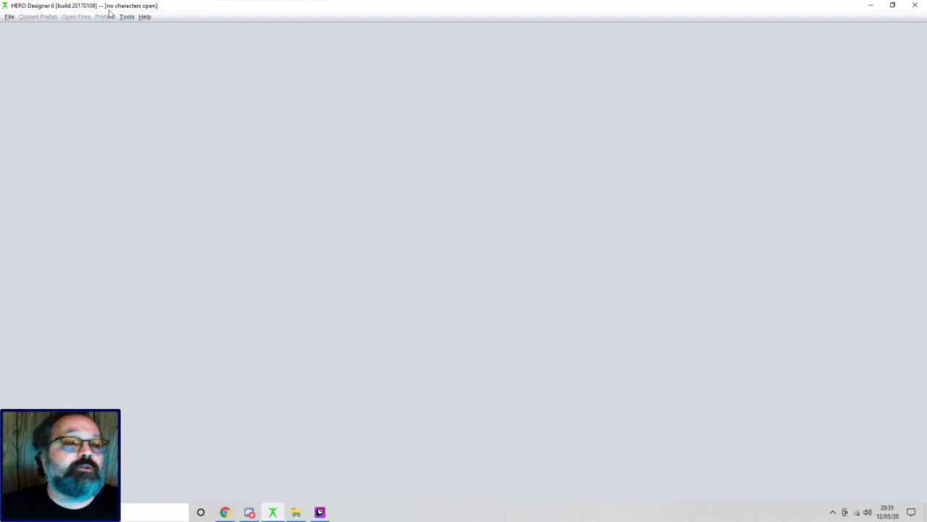
{"action": "left_click", "coordinate": [15, 18]}
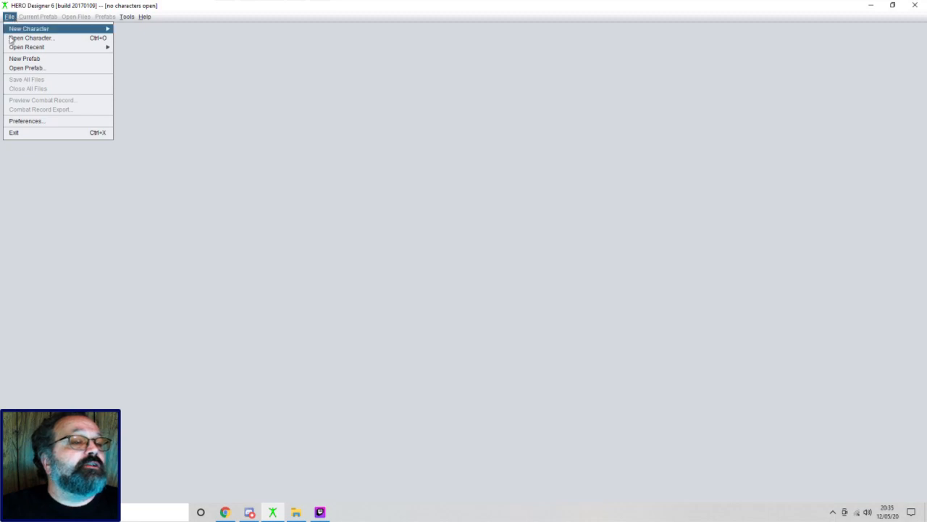
{"action": "left_click", "coordinate": [42, 67]}
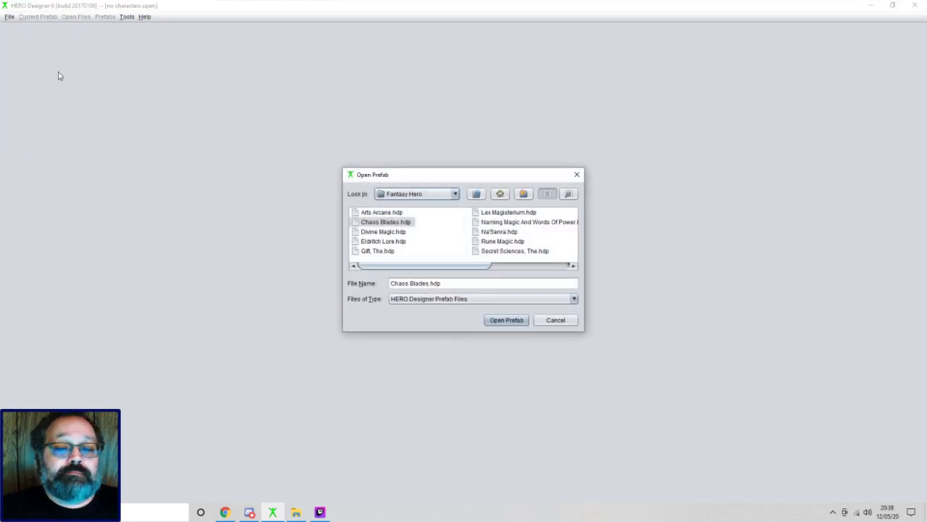
{"action": "left_click", "coordinate": [554, 319]}
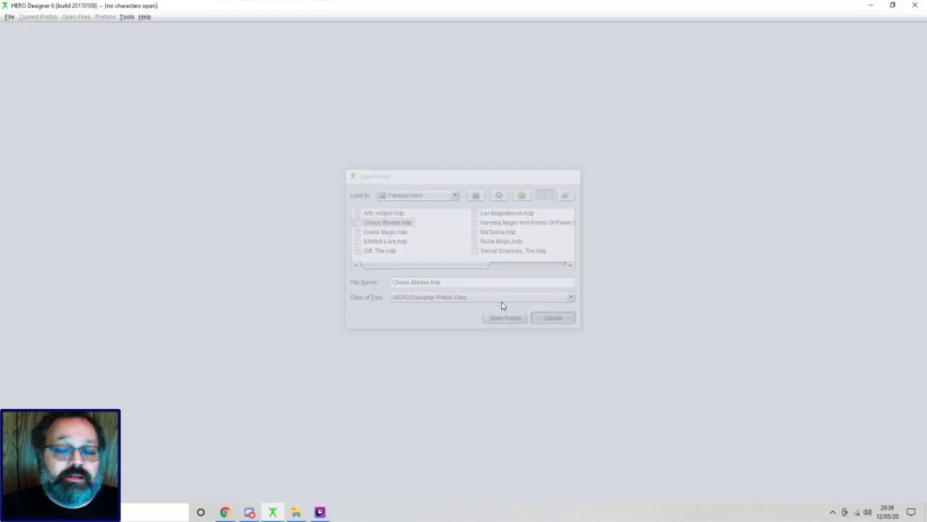
Create a new prefab named "Cloth_and_Hide" and fill in the creator's name
{"action": "left_click", "coordinate": [10, 16]}
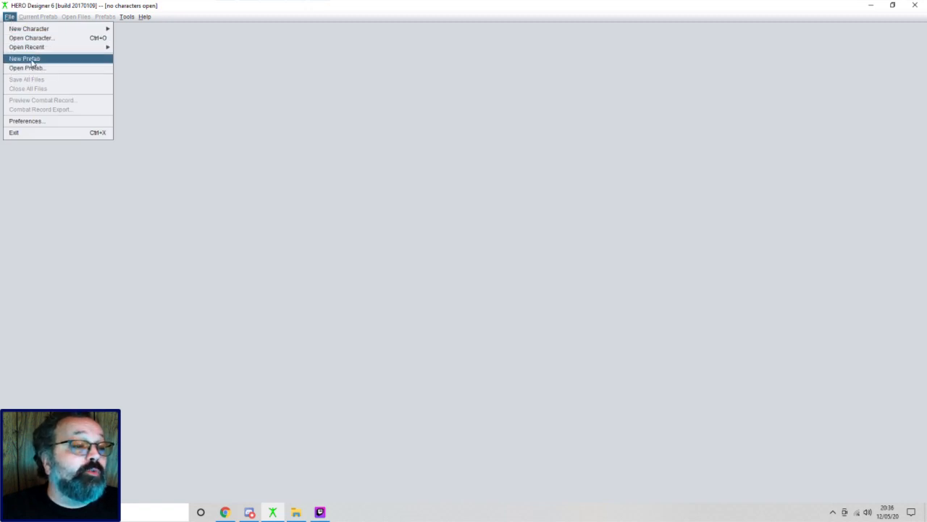
{"action": "left_click", "coordinate": [25, 58]}
{"action": "triple_click", "coordinate": [94, 63]}
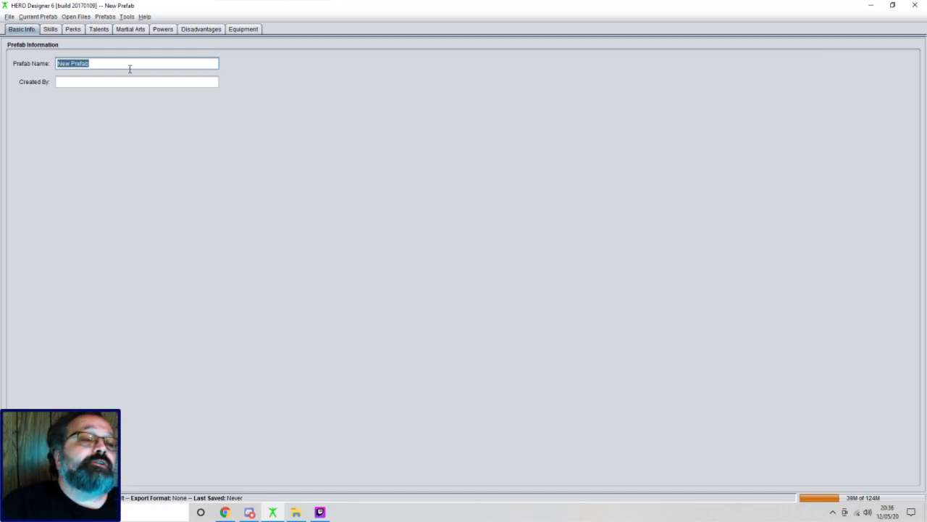
{"action": "type", "text": "Cloth"}
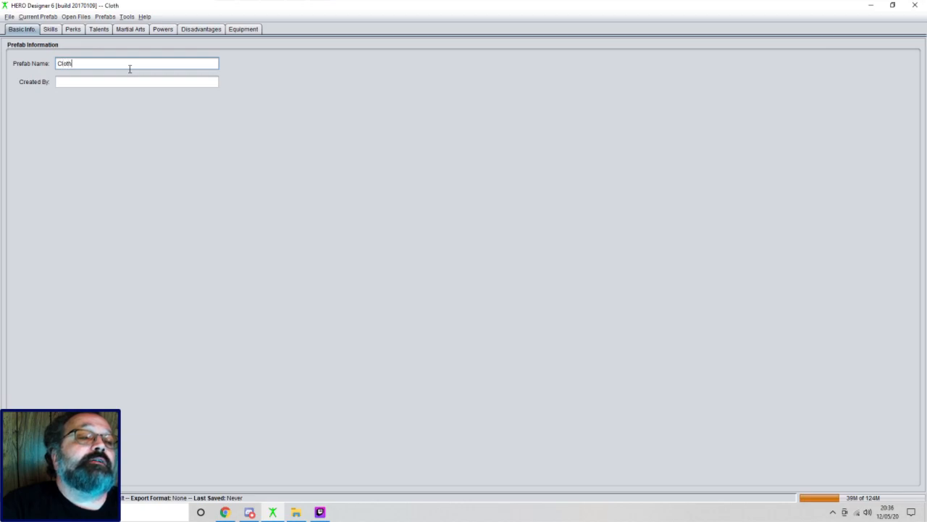
{"action": "type", "text": "_and_"}
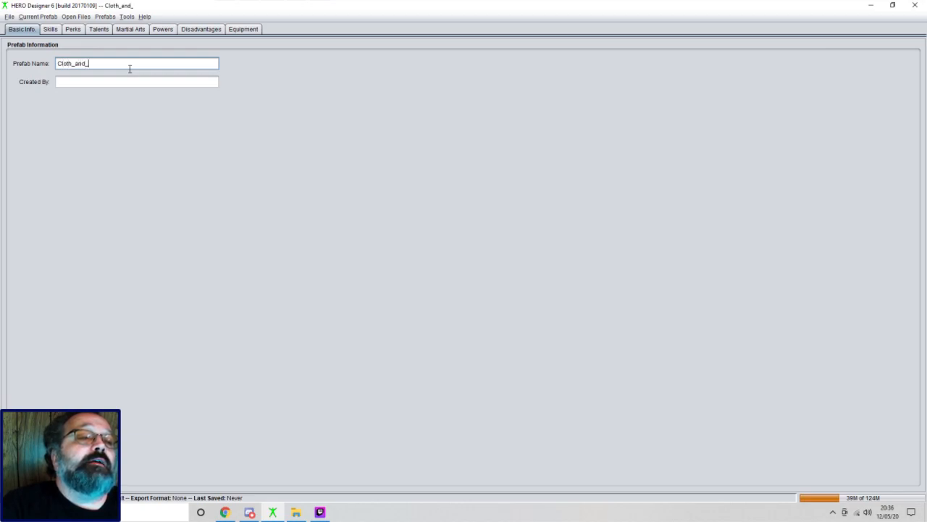
{"action": "type", "text": "Hide"}
{"action": "key", "text": "Tab"}
{"action": "type", "text": "Kesedri"}
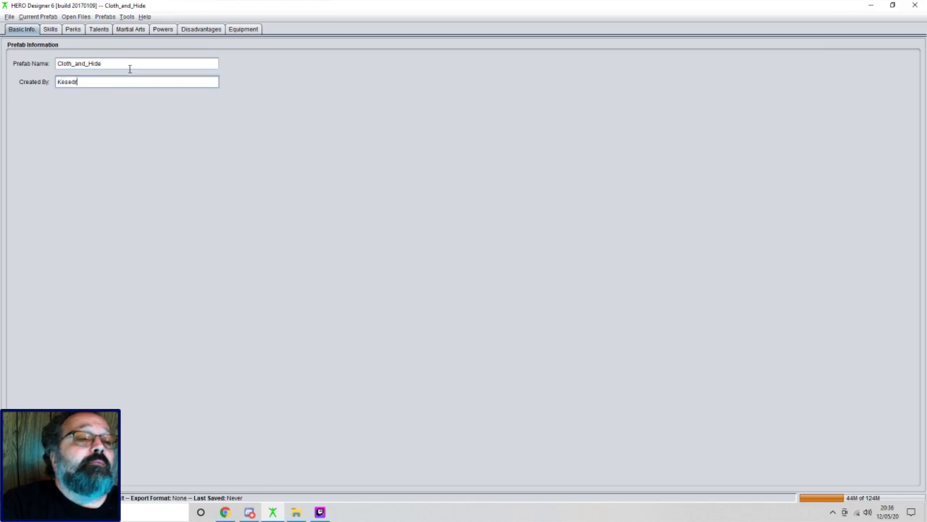
{"action": "type", "text": "th"}
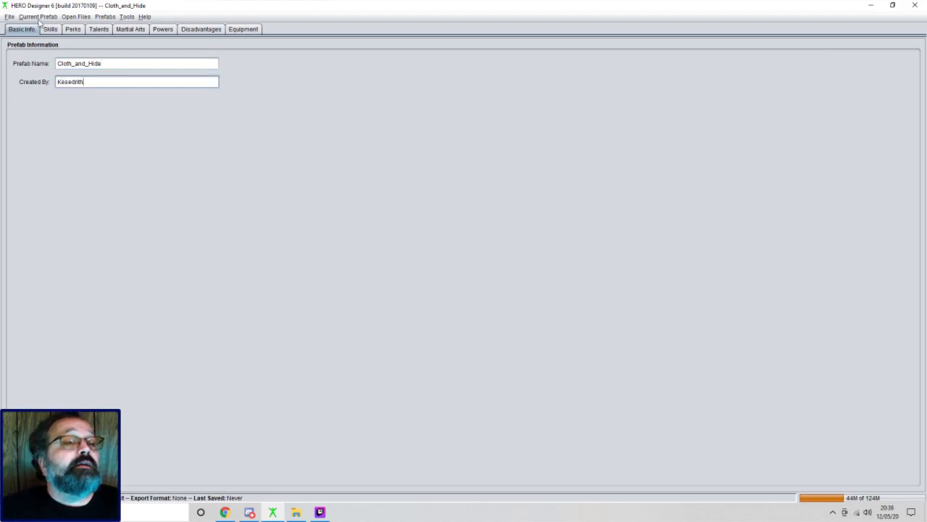
Add an Armor power to the prefab's equipment and name it "Heavy Cloth"
{"action": "left_click", "coordinate": [237, 30]}
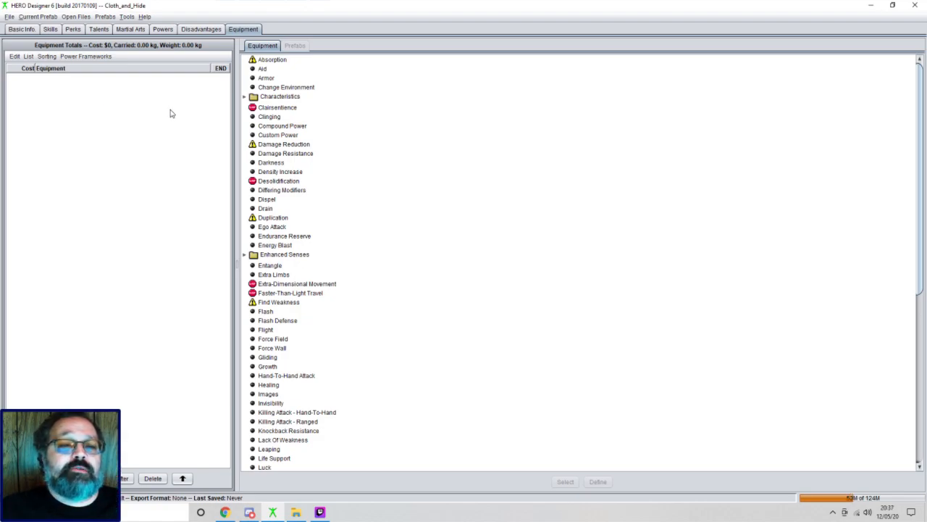
{"action": "left_click", "coordinate": [268, 78]}
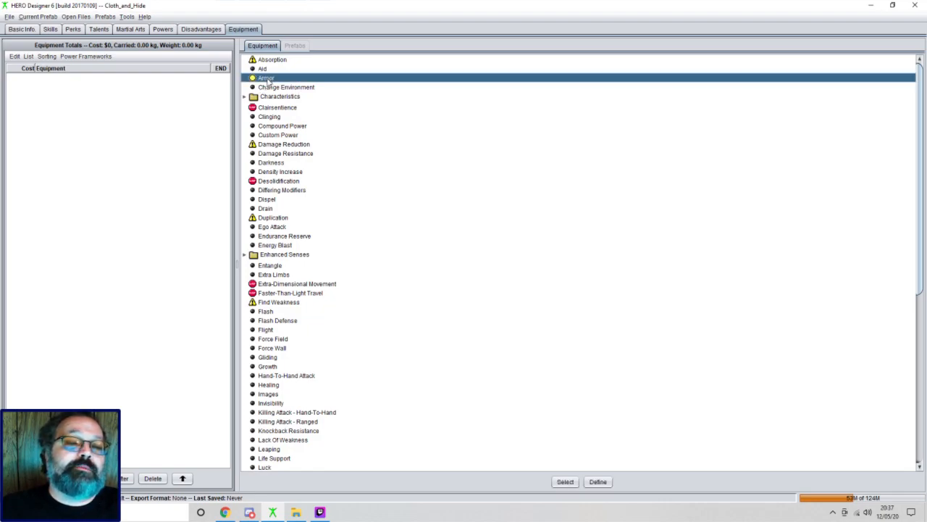
{"action": "double_click", "coordinate": [268, 78]}
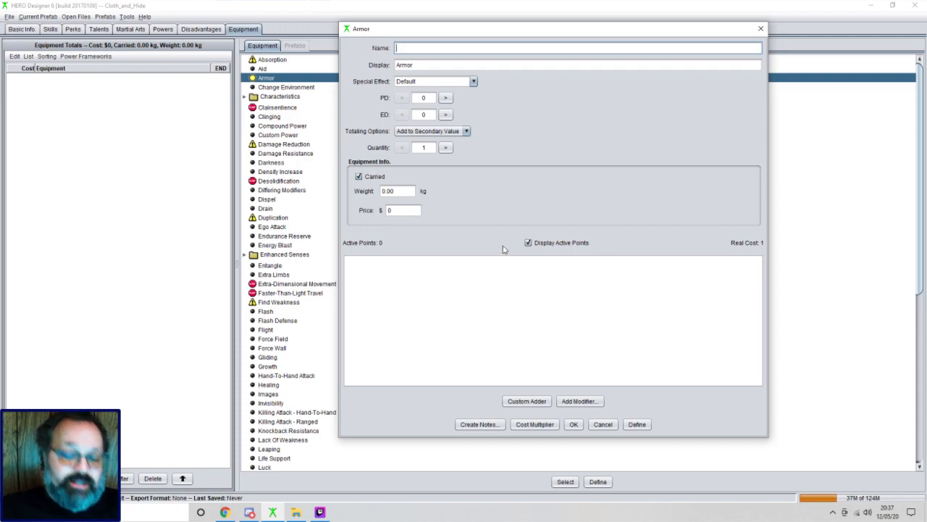
{"action": "type", "text": "Hea"}
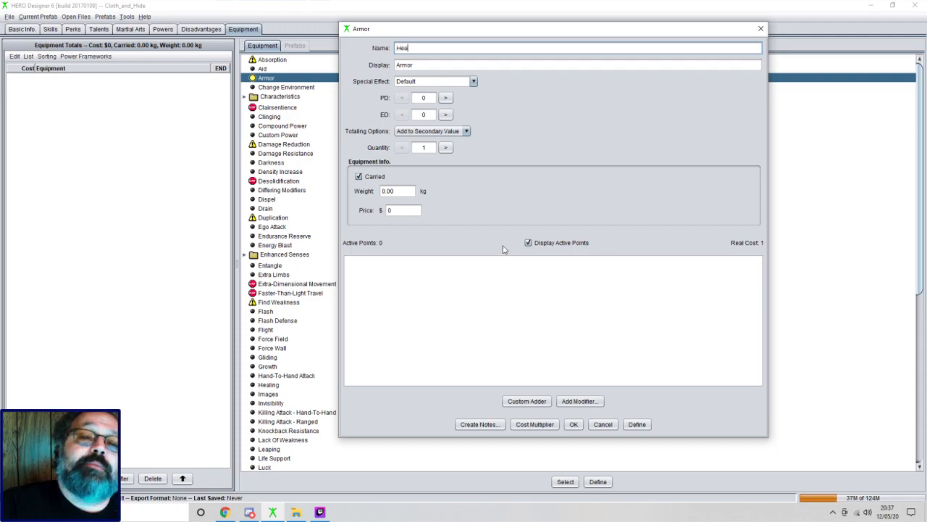
{"action": "type", "text": "vy Cloth"}
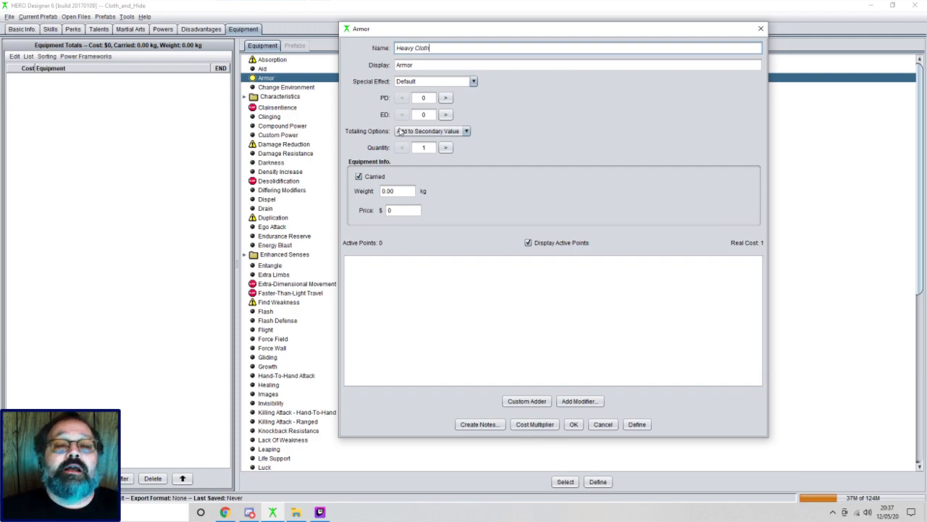
{"action": "left_click", "coordinate": [474, 82]}
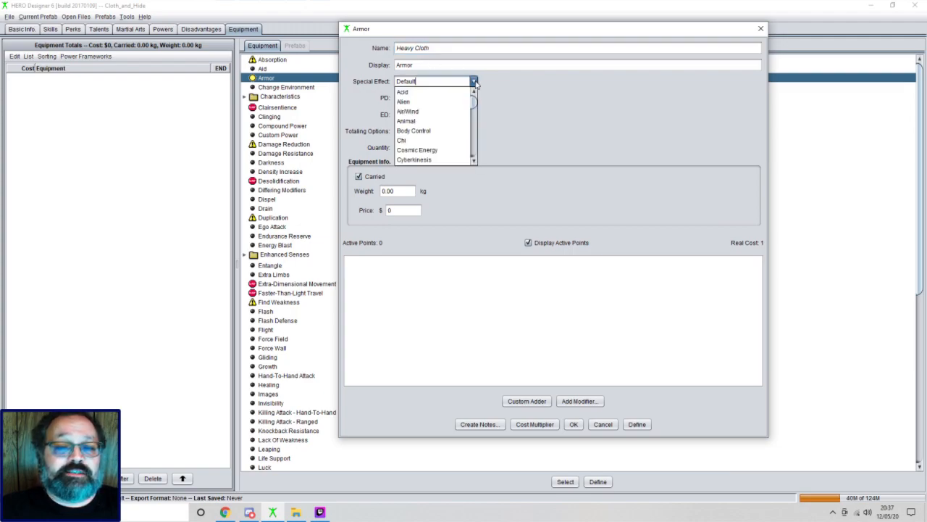
{"action": "left_click", "coordinate": [473, 82]}
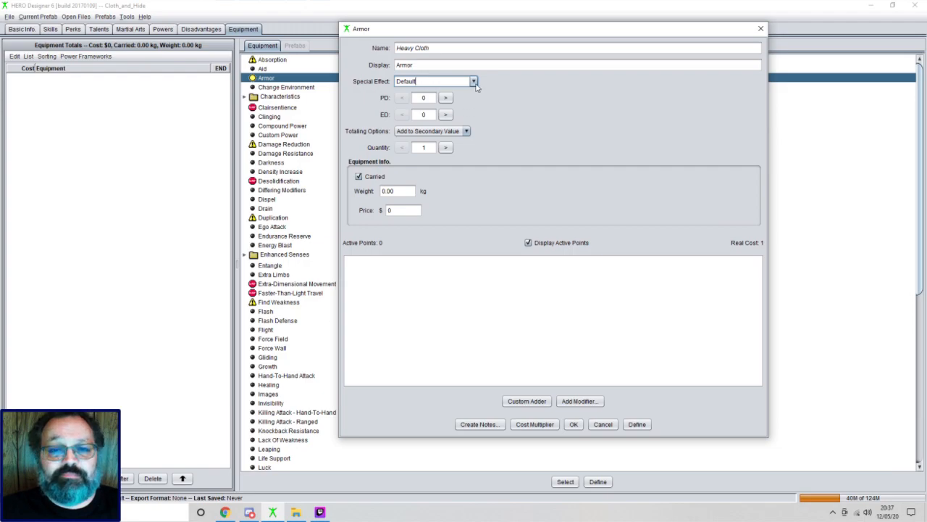
{"action": "left_click", "coordinate": [475, 82]}
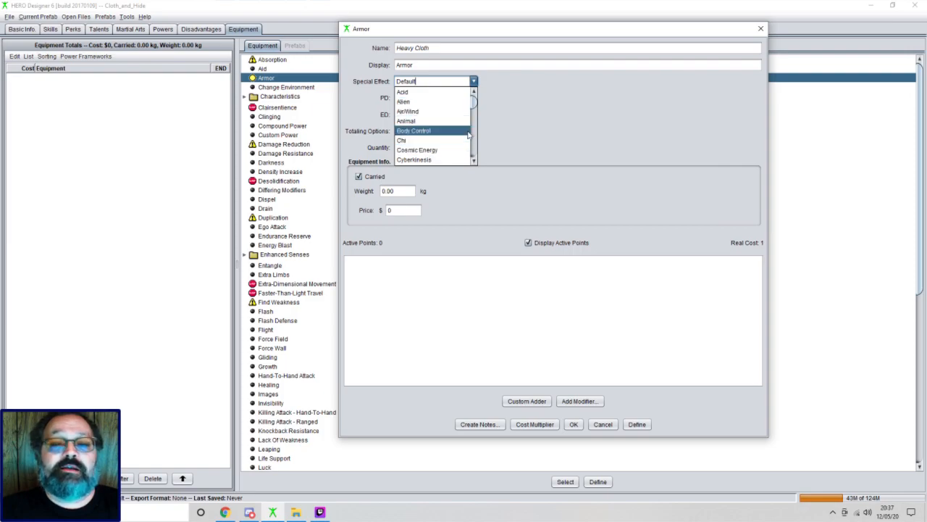
{"action": "left_click", "coordinate": [475, 82]}
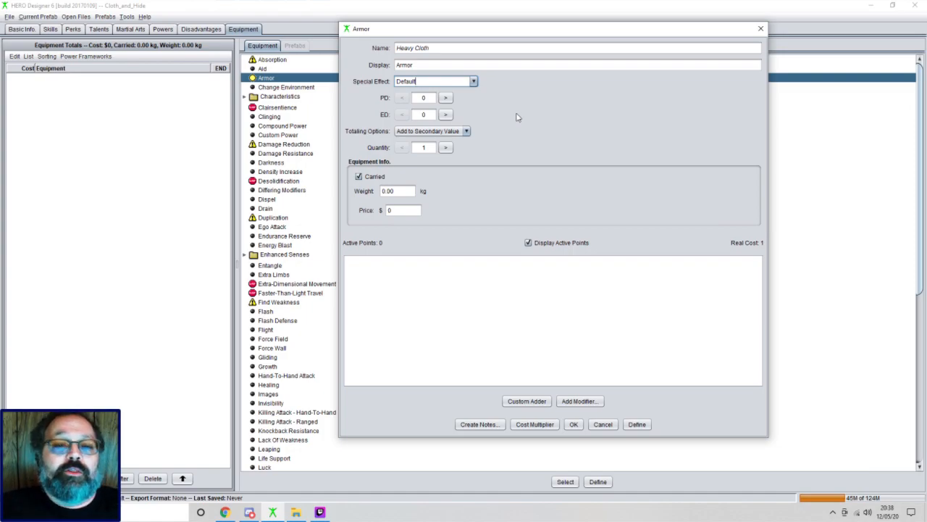
Set the Heavy Cloth armor to 1 PD and 1 ED, with a weight of 3.5 kg and a price of $20
{"action": "left_click", "coordinate": [447, 98]}
{"action": "left_click", "coordinate": [445, 115]}
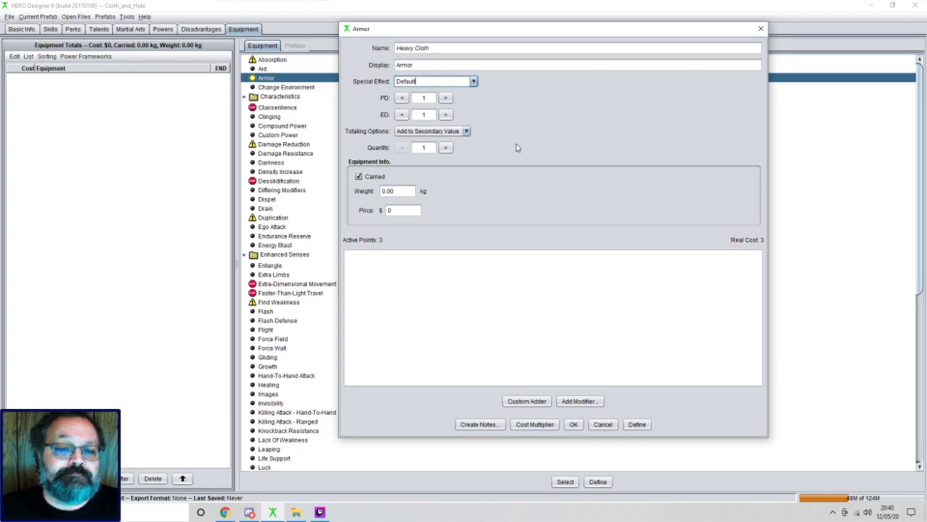
{"action": "left_click", "coordinate": [391, 190]}
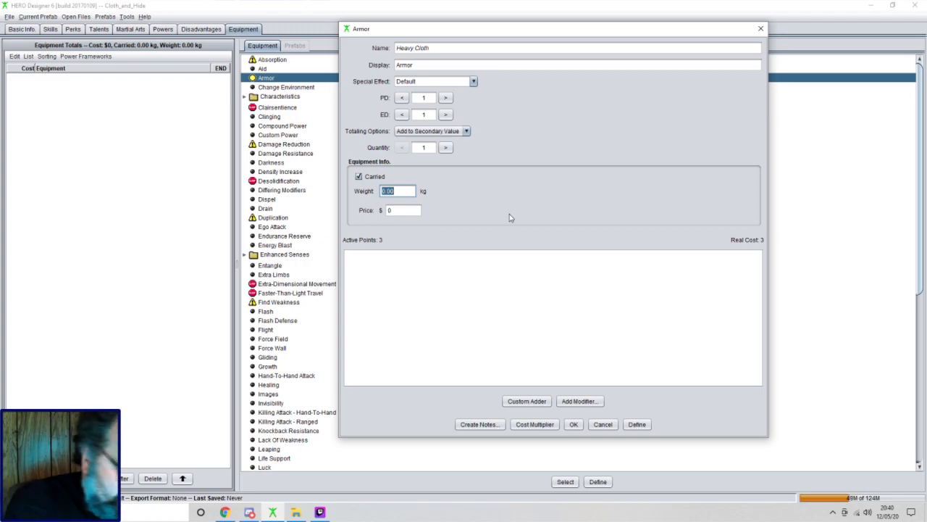
{"action": "type", "text": "3.5"}
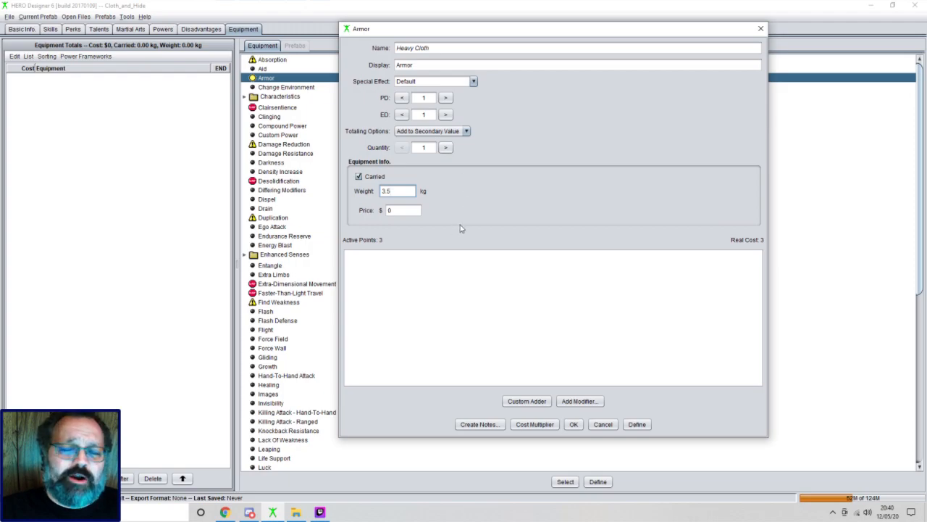
{"action": "double_click", "coordinate": [404, 210]}
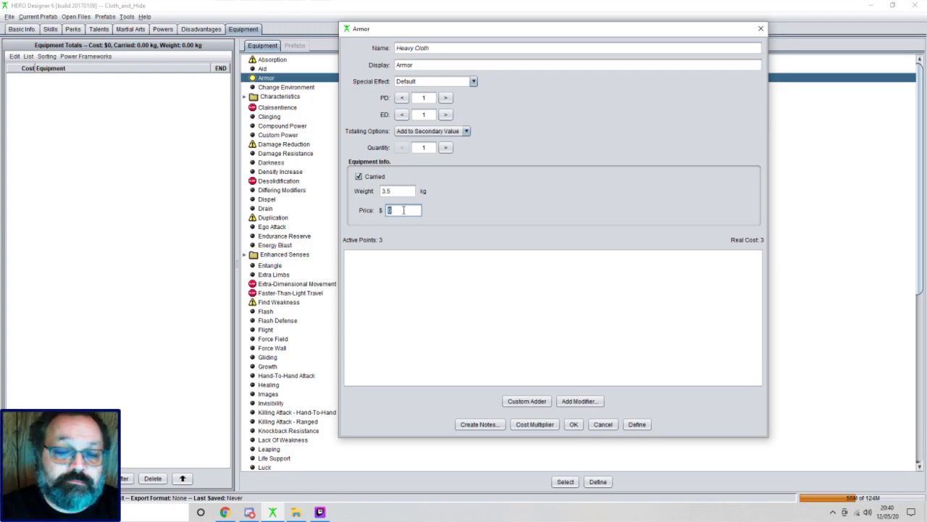
{"action": "type", "text": "20"}
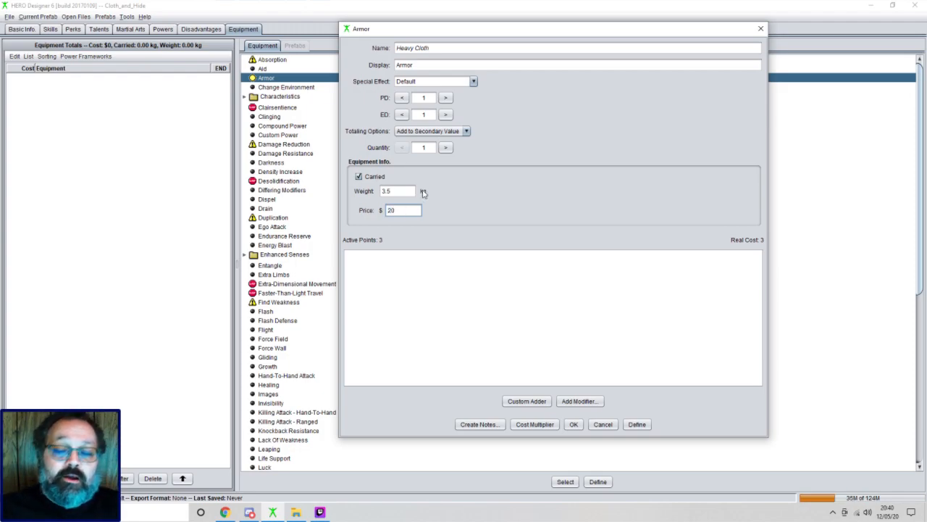
Start a Focus limitation for the Heavy Cloth armor with the OIF option
{"action": "left_click", "coordinate": [578, 403]}
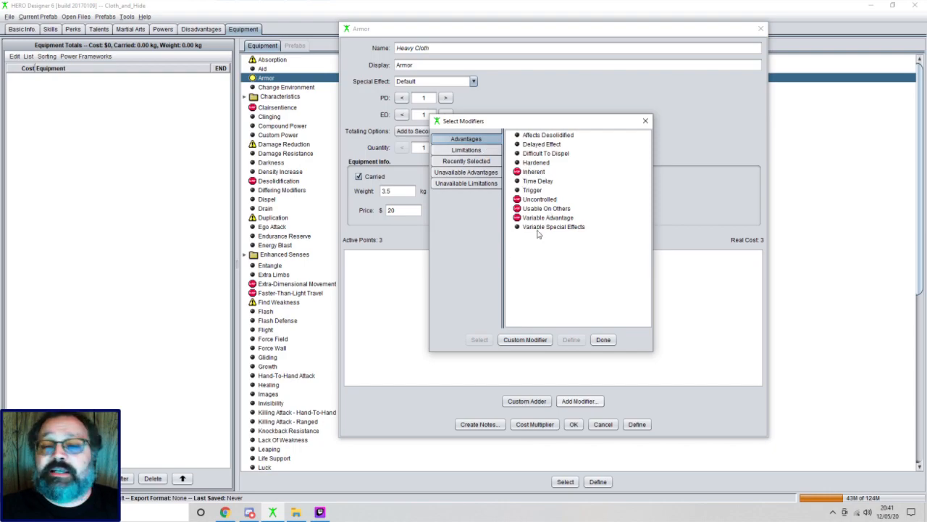
{"action": "left_click", "coordinate": [455, 151]}
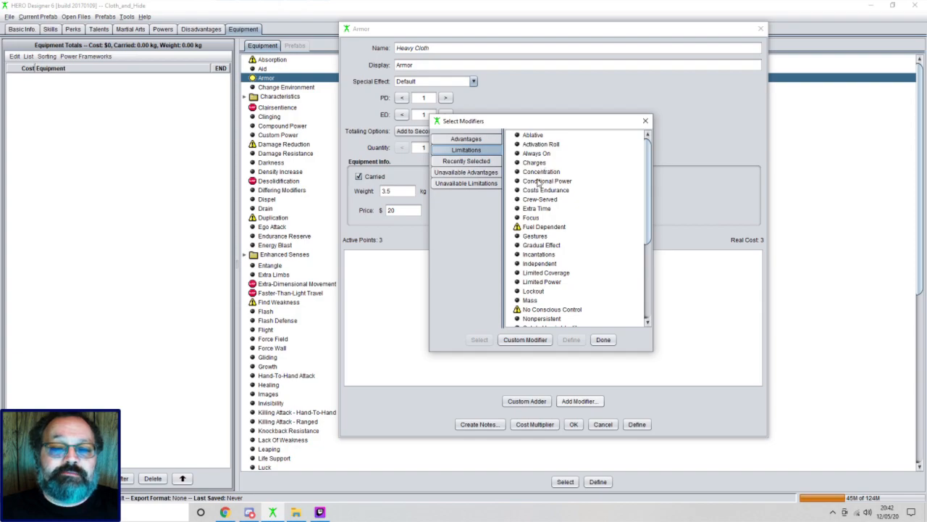
{"action": "double_click", "coordinate": [536, 218]}
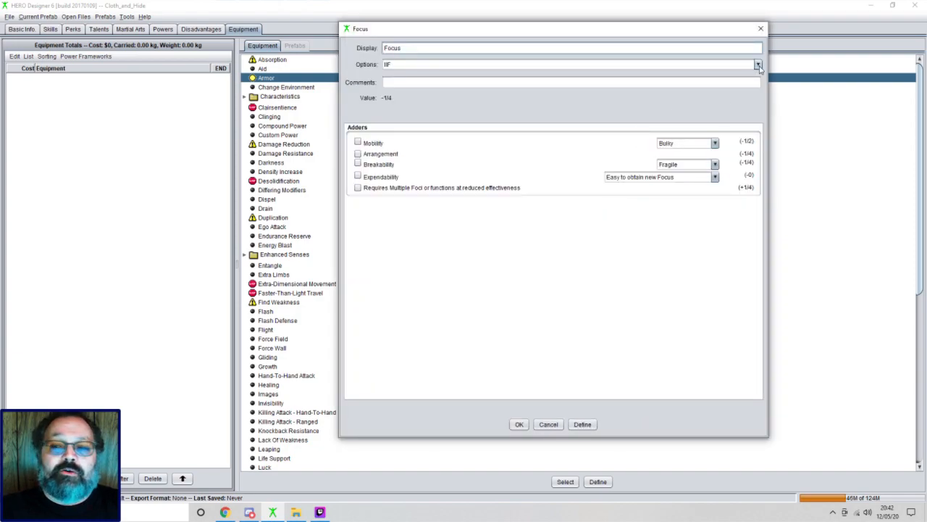
{"action": "left_click", "coordinate": [758, 65]}
{"action": "left_click", "coordinate": [392, 94]}
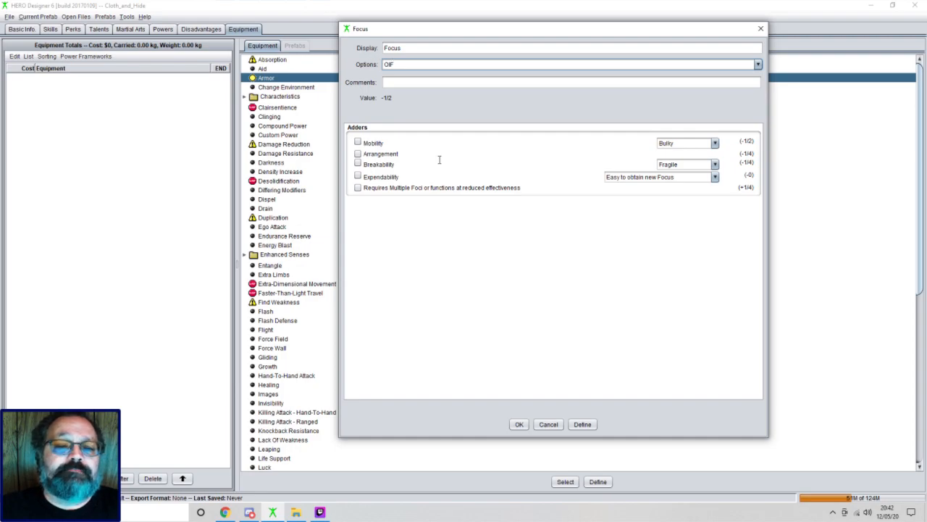
Include the Breakability adder as Durable in the Focus limitation and accept it
{"action": "left_click", "coordinate": [357, 163]}
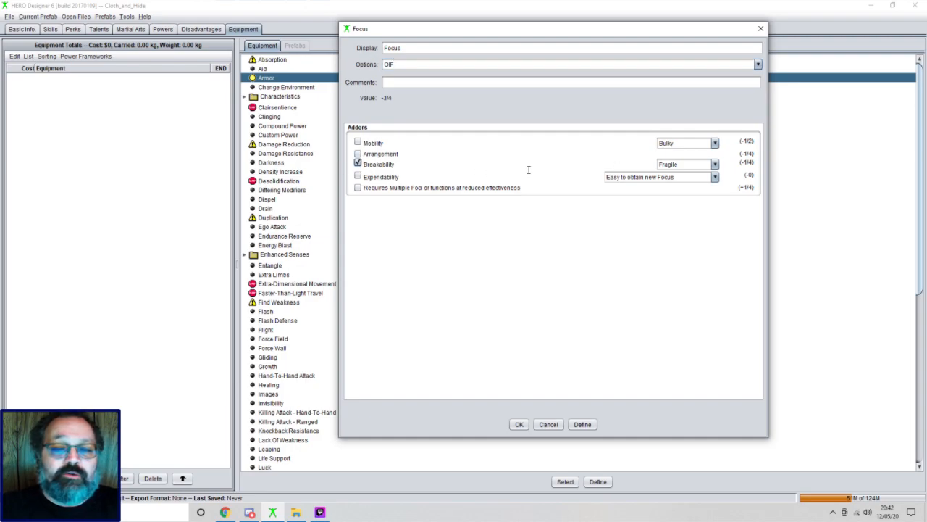
{"action": "left_click", "coordinate": [715, 164]}
{"action": "left_click", "coordinate": [675, 184]}
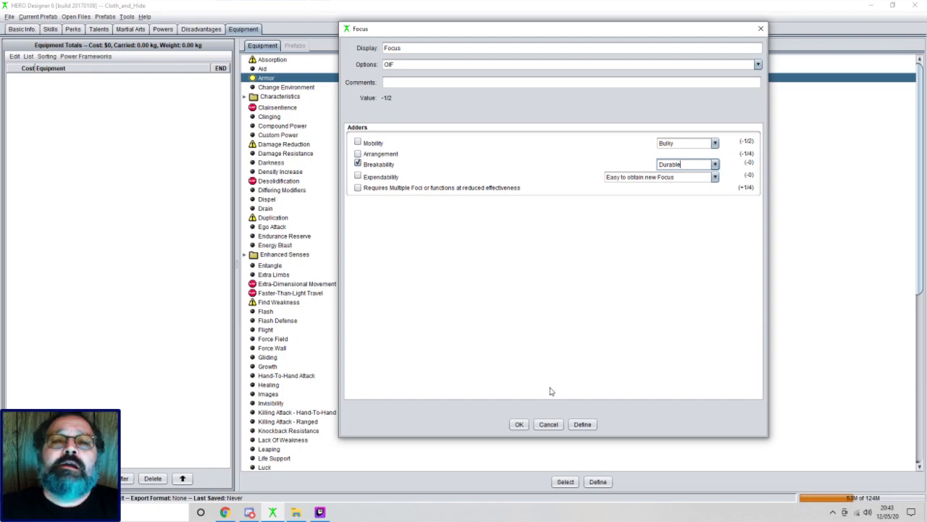
{"action": "left_click", "coordinate": [518, 425]}
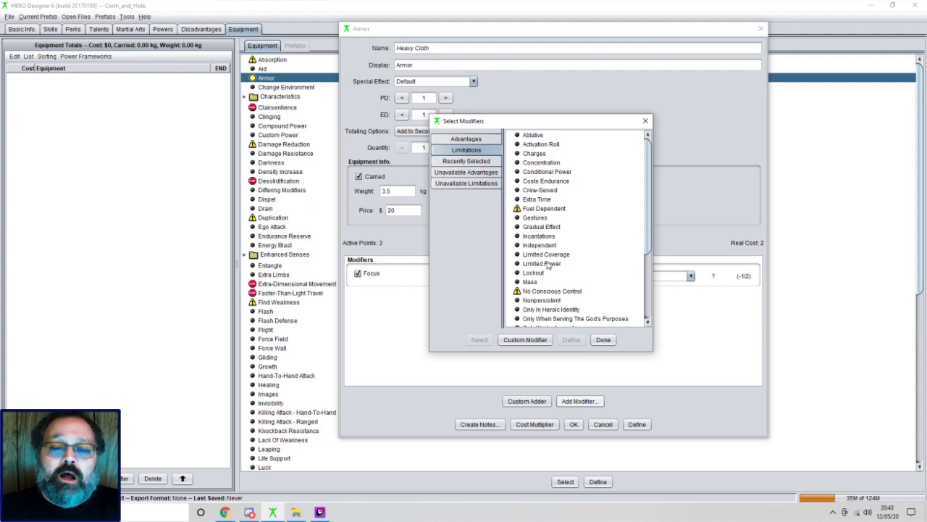
Add the Mass limitation to the Heavy Cloth armor with the Normal Mass option
{"action": "scroll", "coordinate": [543, 262], "scroll_direction": "down", "scroll_amount": 1}
{"action": "scroll", "coordinate": [543, 246], "scroll_direction": "down", "scroll_amount": 1}
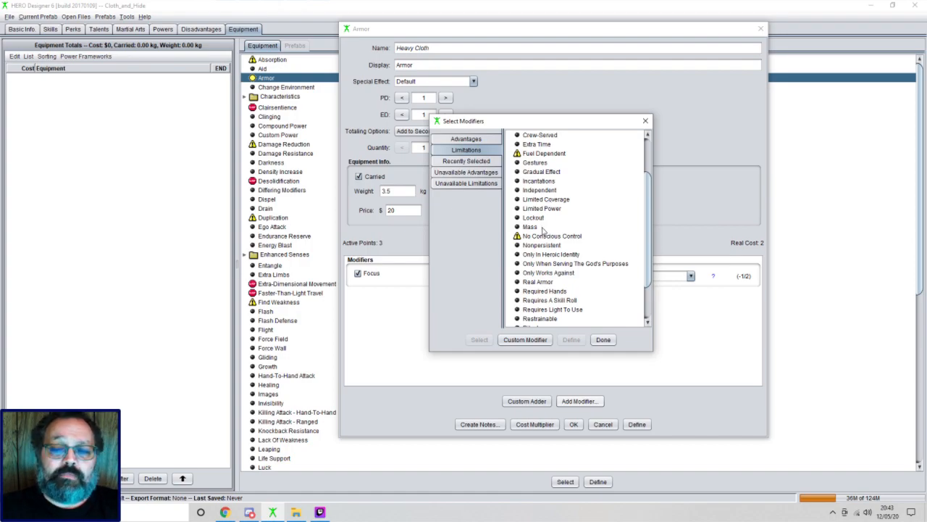
{"action": "double_click", "coordinate": [535, 228]}
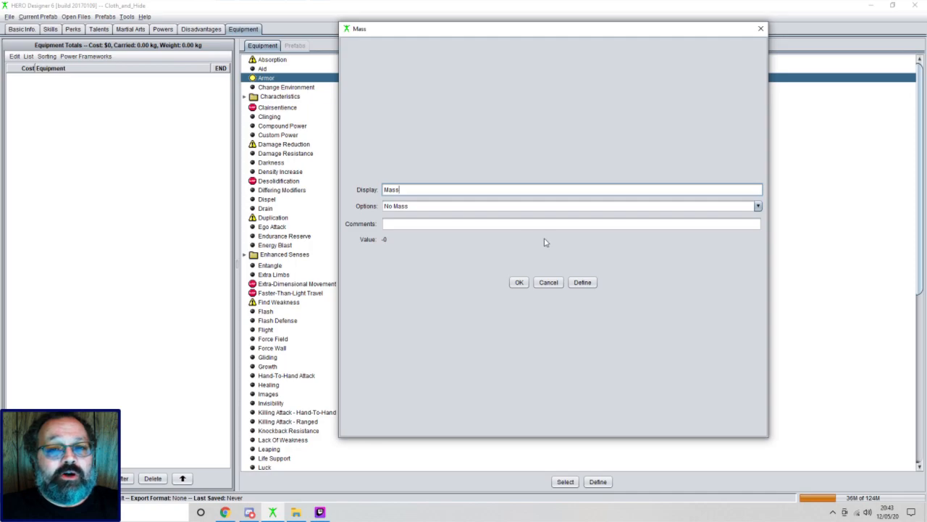
{"action": "left_click", "coordinate": [757, 205]}
{"action": "left_click", "coordinate": [403, 236]}
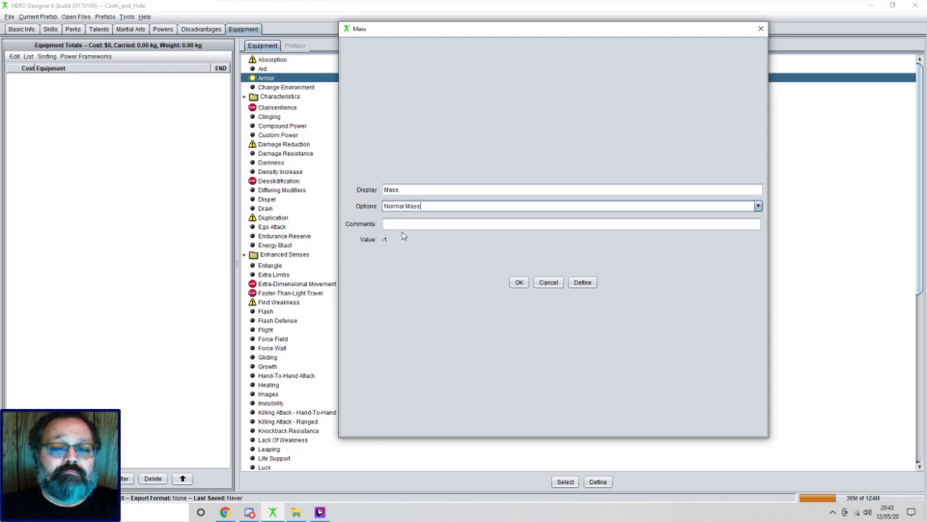
{"action": "left_click", "coordinate": [518, 283]}
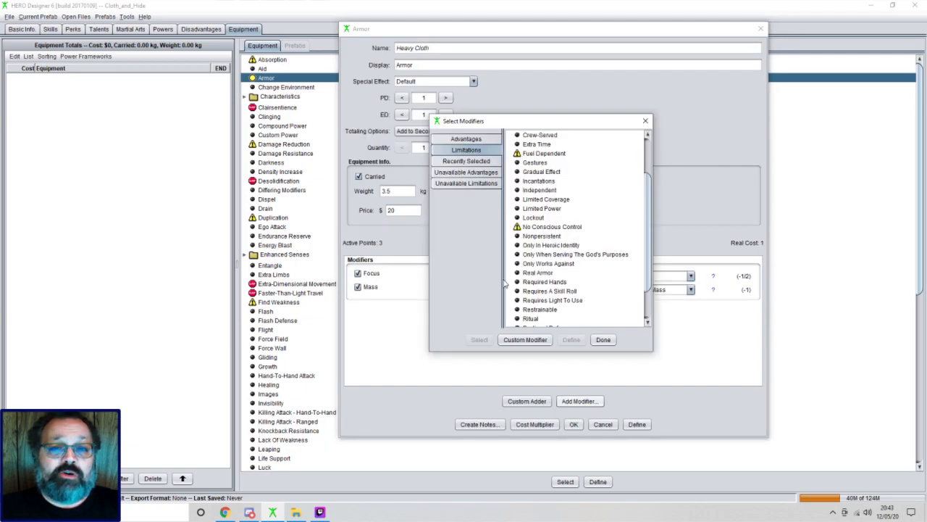
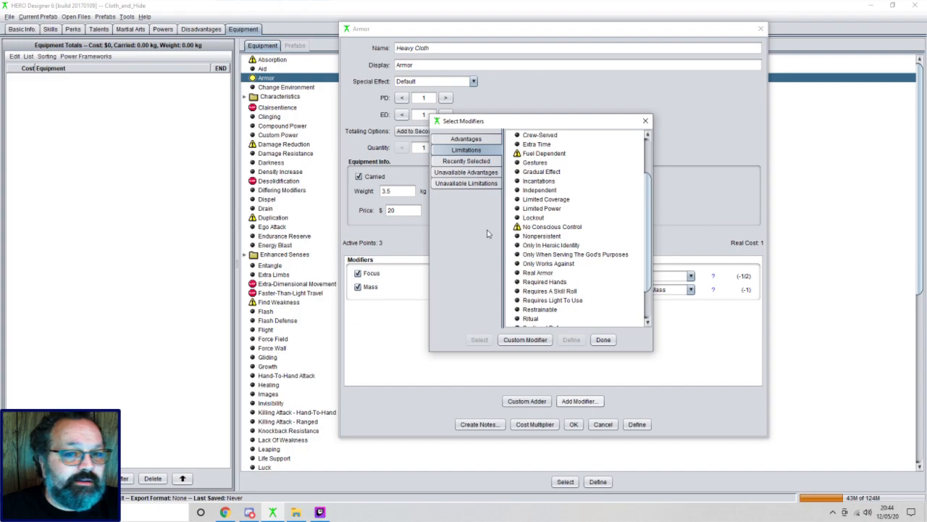
Add the Real Armor limitation to the Heavy Cloth armor
{"action": "left_click", "coordinate": [550, 275]}
{"action": "double_click", "coordinate": [549, 275]}
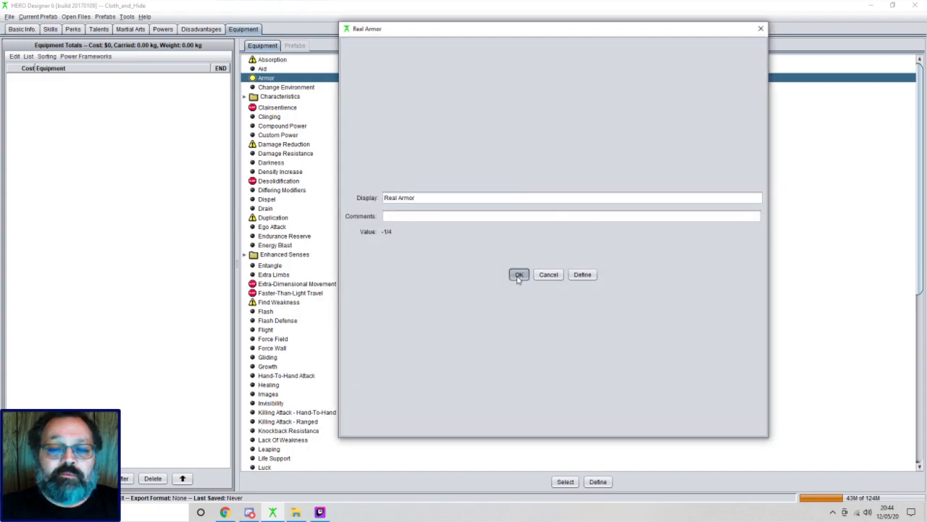
{"action": "left_click", "coordinate": [518, 276]}
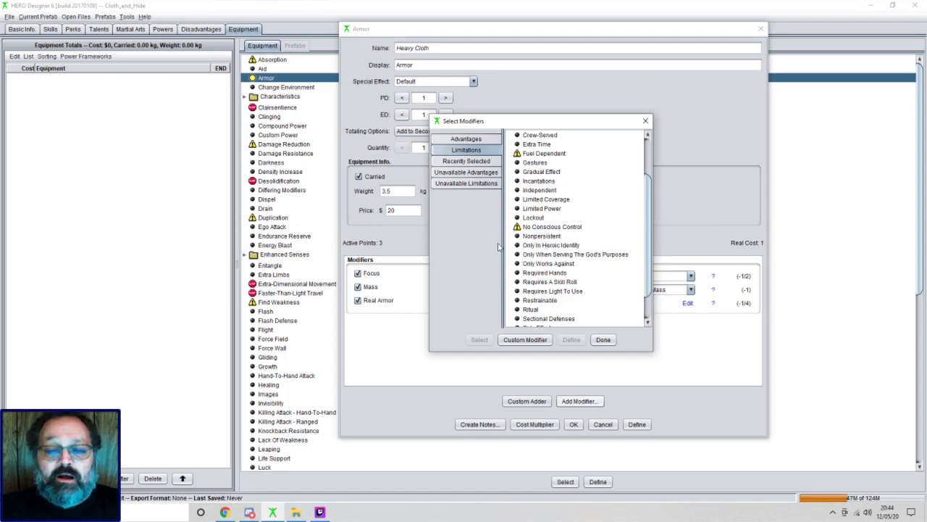
Read the definition of the Sectional Defenses limitation, and accept the Heavy Cloth armor without adding it
{"action": "scroll", "coordinate": [555, 247], "scroll_direction": "down", "scroll_amount": 1}
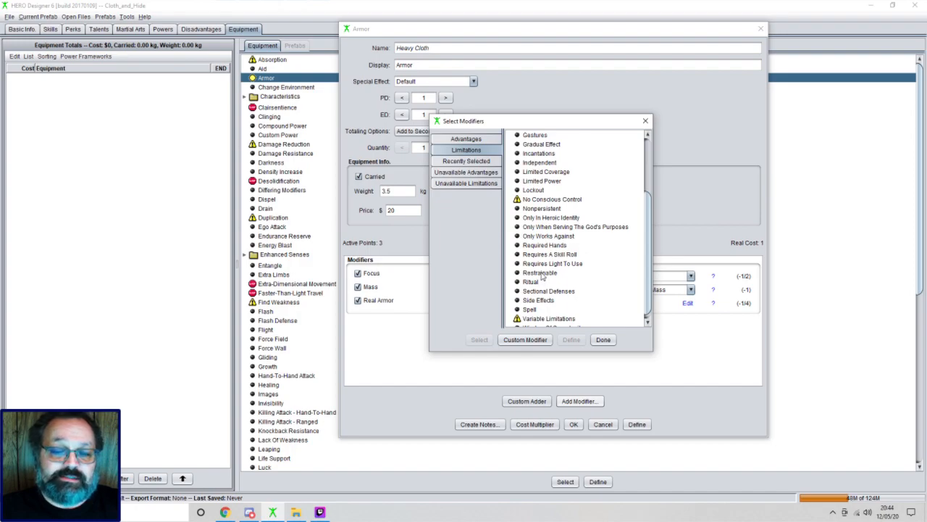
{"action": "scroll", "coordinate": [540, 276], "scroll_direction": "down", "scroll_amount": 1}
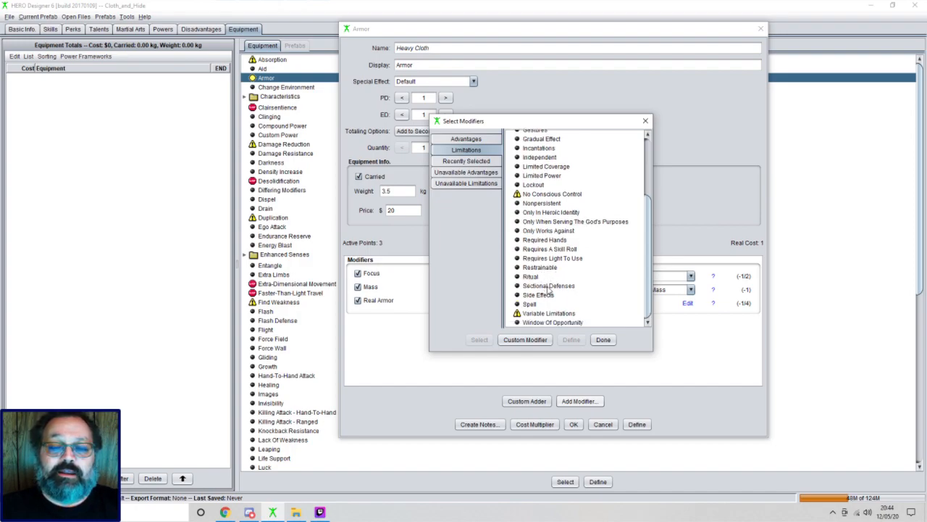
{"action": "left_click", "coordinate": [551, 287]}
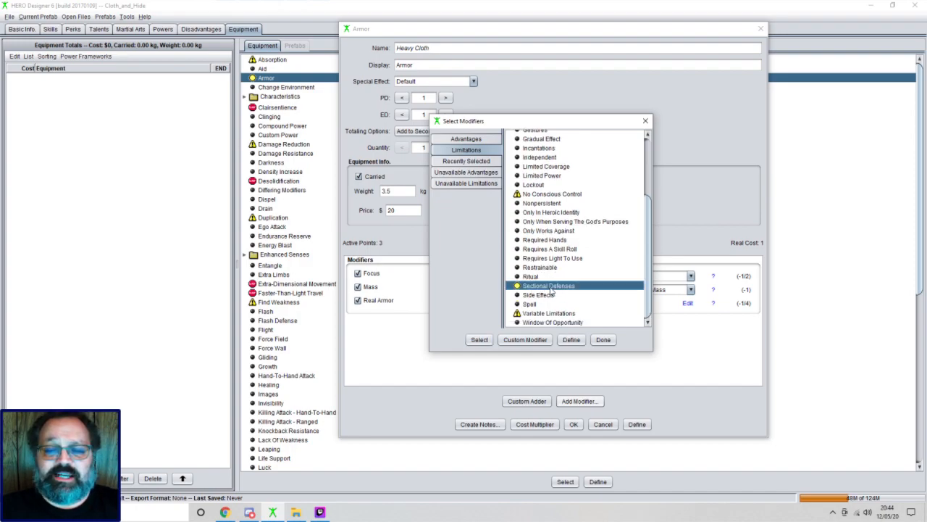
{"action": "left_click", "coordinate": [570, 339]}
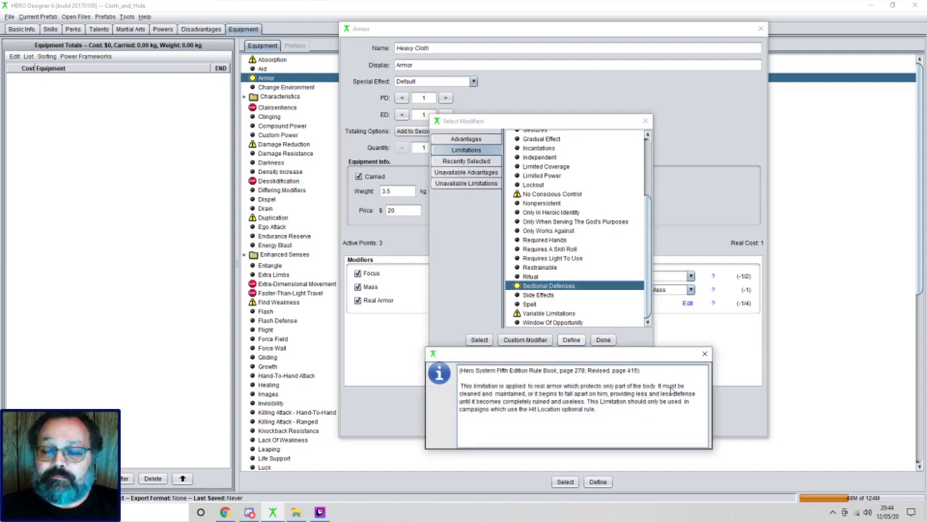
{"action": "left_click", "coordinate": [704, 354]}
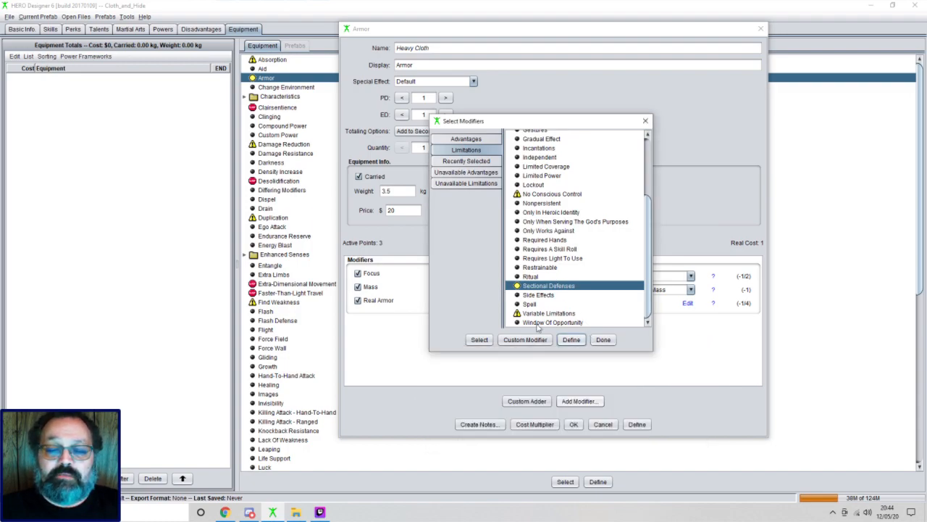
{"action": "left_click", "coordinate": [603, 339]}
{"action": "left_click", "coordinate": [573, 425]}
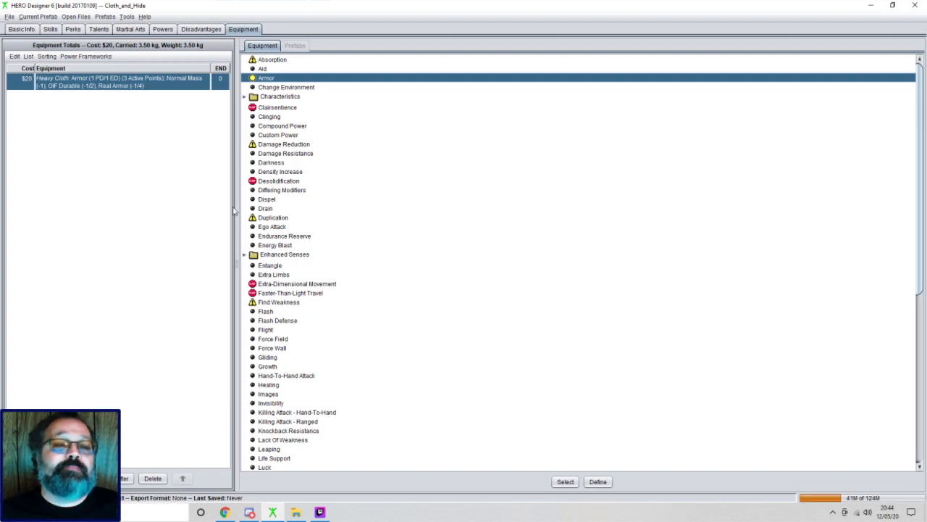
Add another Armor power to the prefab's equipment and name it "Padded Cloth"
{"action": "double_click", "coordinate": [265, 79]}
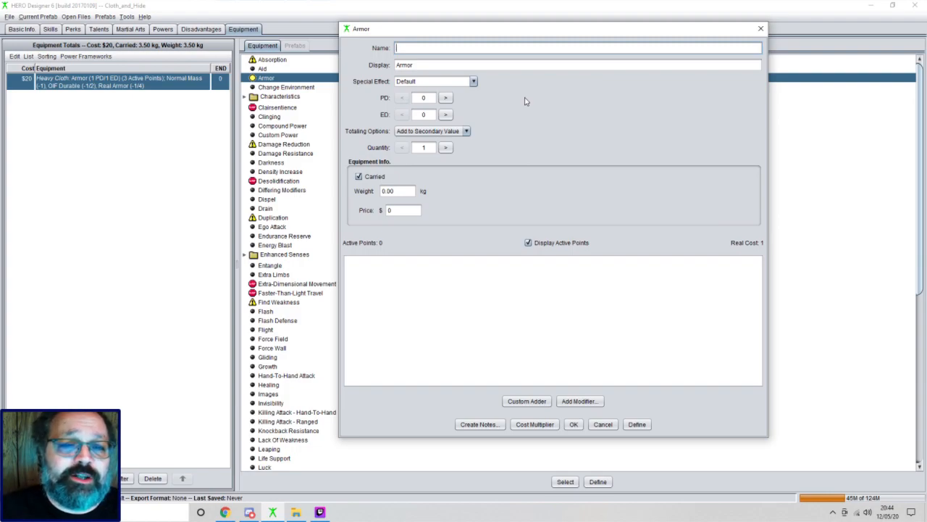
{"action": "type", "text": "P"}
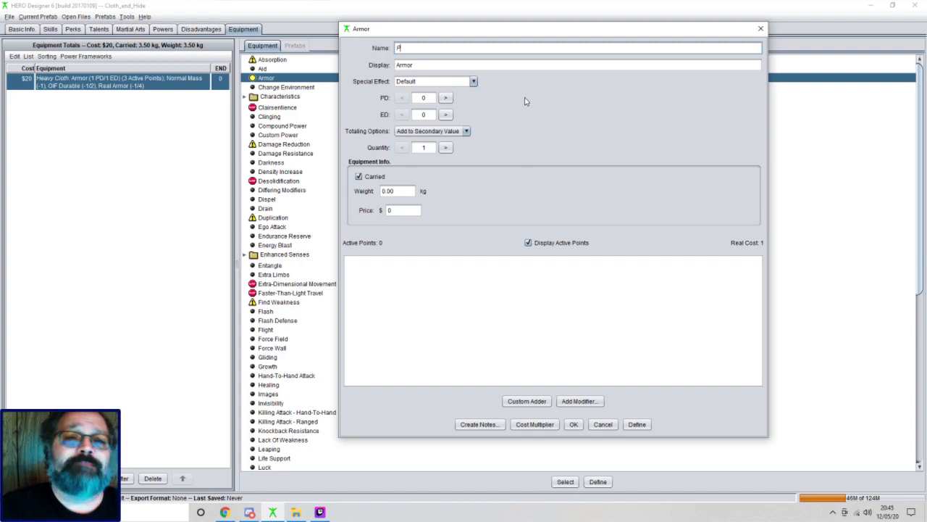
{"action": "type", "text": "added Cloth"}
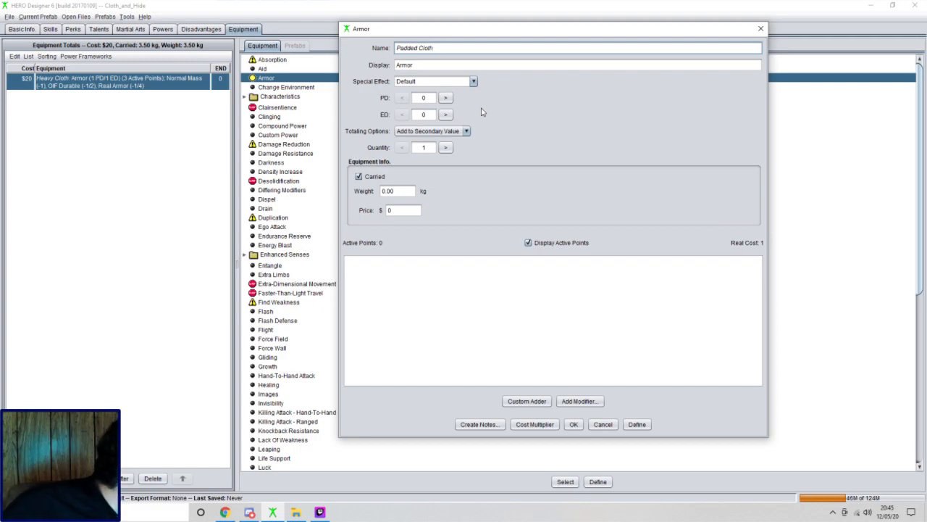
Set the Padded Cloth armor to 2 PD and 2 ED, with a weight of 5 kg and a price of $40
{"action": "left_click", "coordinate": [445, 97]}
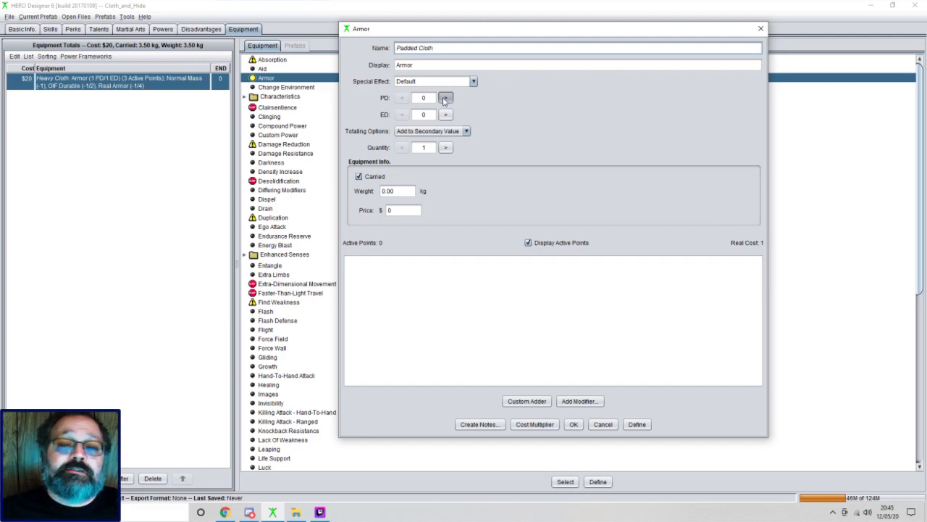
{"action": "left_click", "coordinate": [446, 97]}
{"action": "left_click", "coordinate": [446, 115]}
{"action": "left_click", "coordinate": [445, 114]}
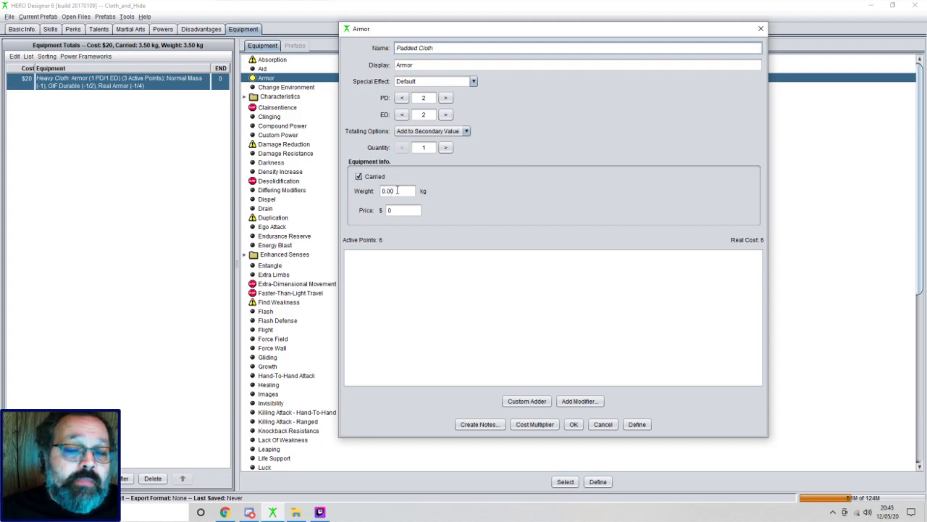
{"action": "left_click", "coordinate": [401, 190]}
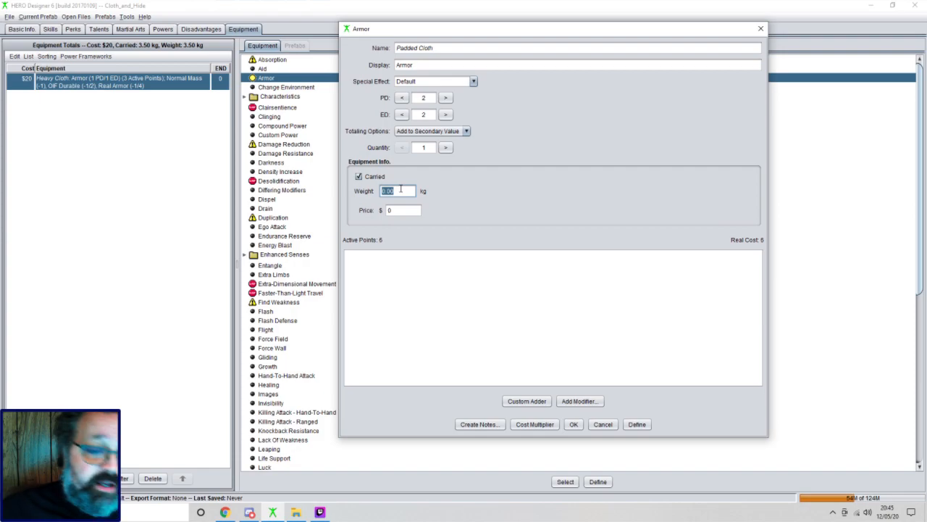
{"action": "type", "text": "5"}
{"action": "key", "text": "Tab"}
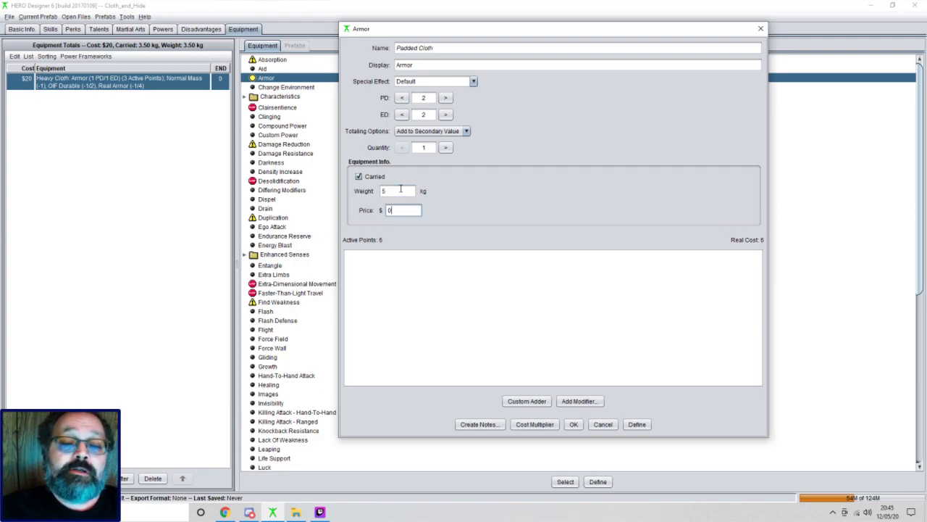
{"action": "key", "text": "BackSpace"}
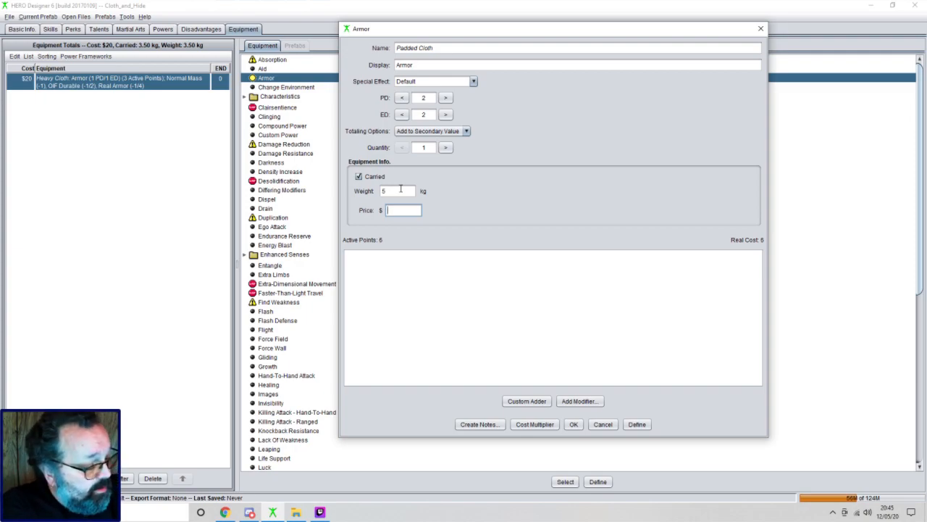
{"action": "type", "text": "40"}
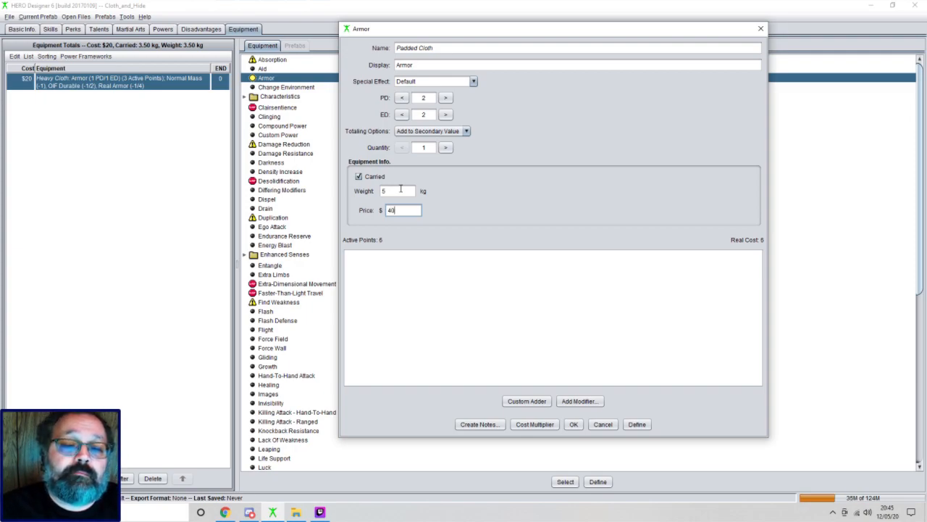
Add a Focus limitation to Padded Cloth with the OIF option and the Breakability adder as Durable
{"action": "left_click", "coordinate": [581, 401]}
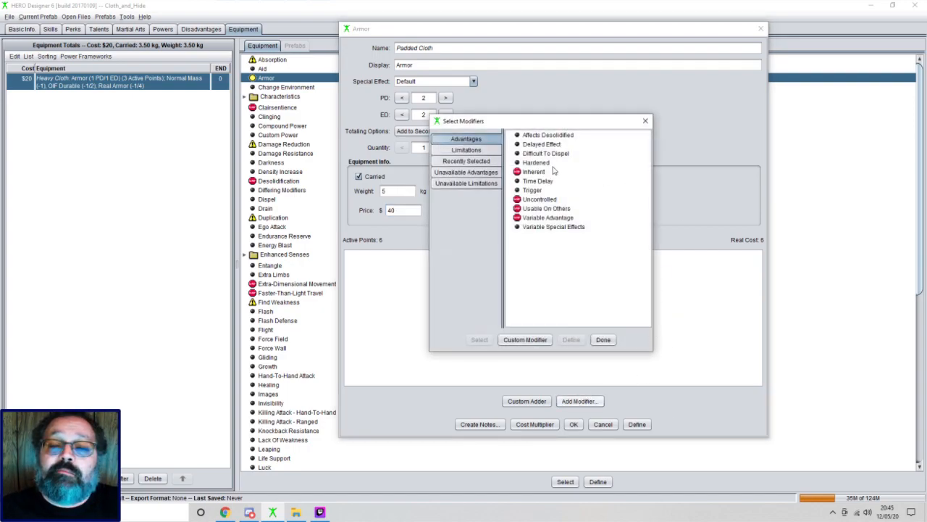
{"action": "left_click", "coordinate": [478, 150]}
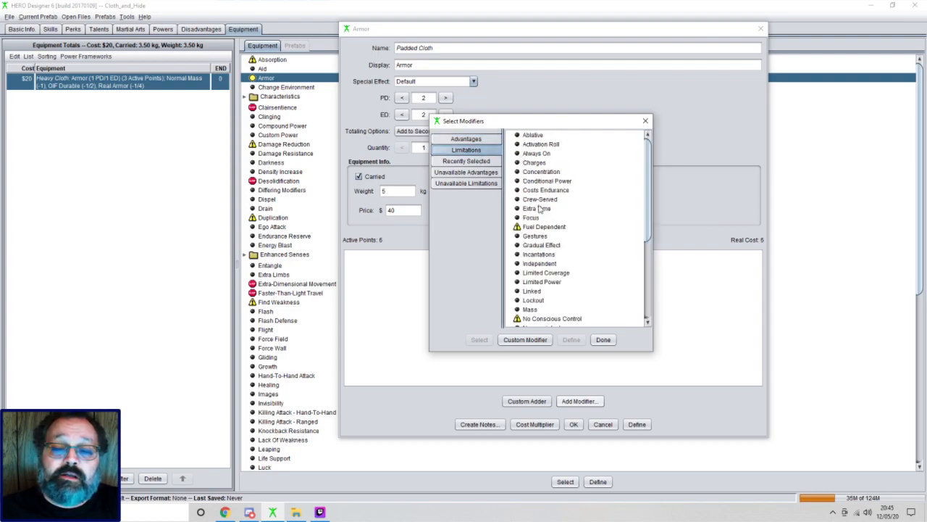
{"action": "double_click", "coordinate": [580, 217]}
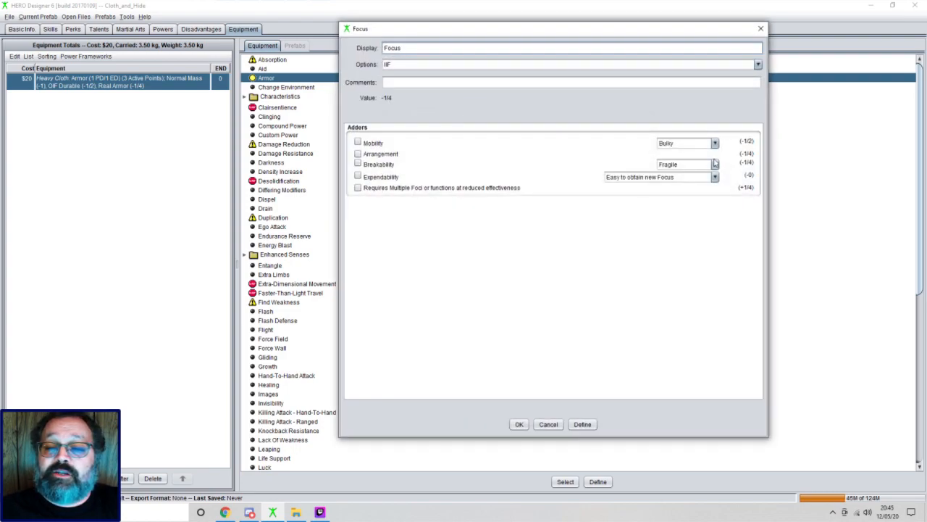
{"action": "left_click", "coordinate": [758, 65]}
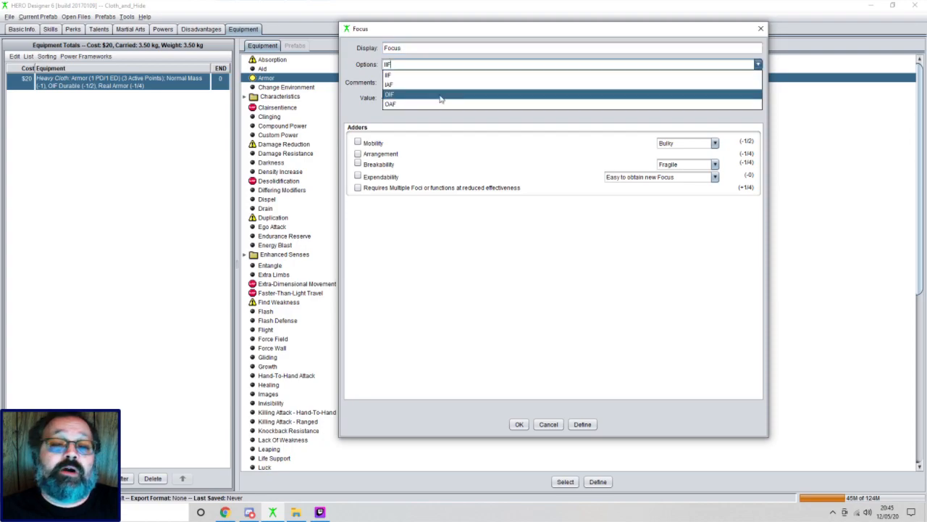
{"action": "left_click", "coordinate": [439, 95]}
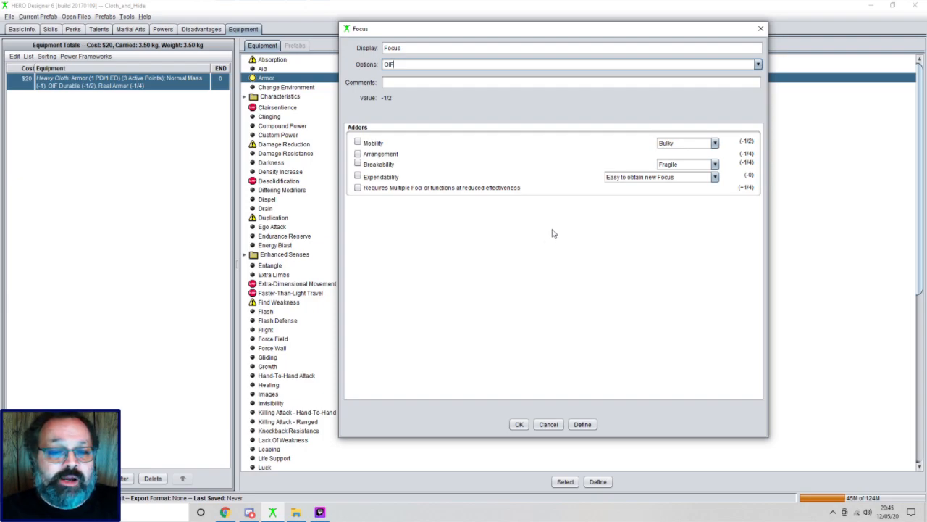
{"action": "left_click", "coordinate": [357, 163]}
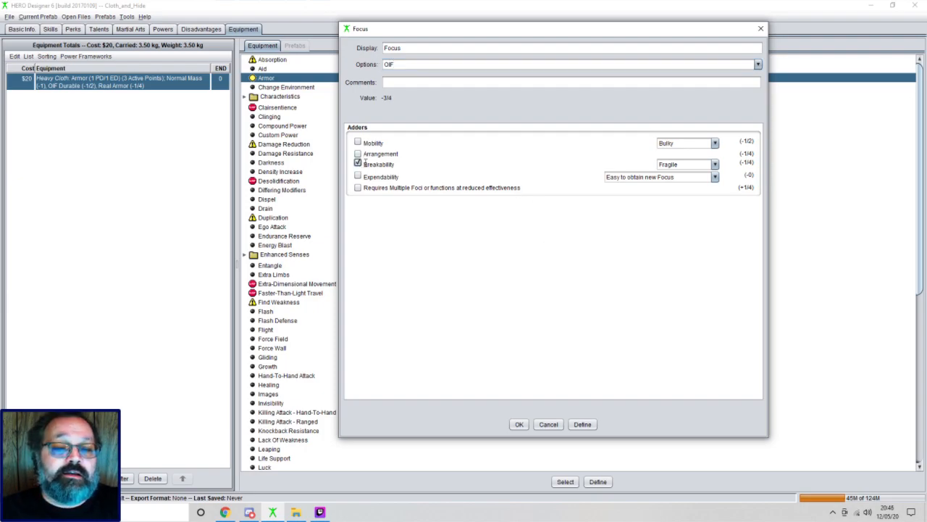
{"action": "left_click", "coordinate": [716, 164]}
{"action": "left_click", "coordinate": [718, 183]}
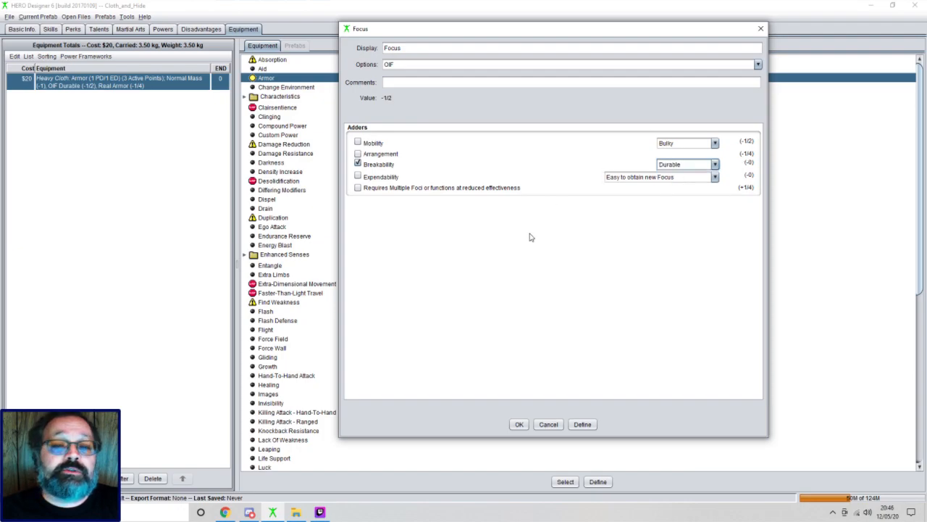
{"action": "left_click", "coordinate": [518, 426]}
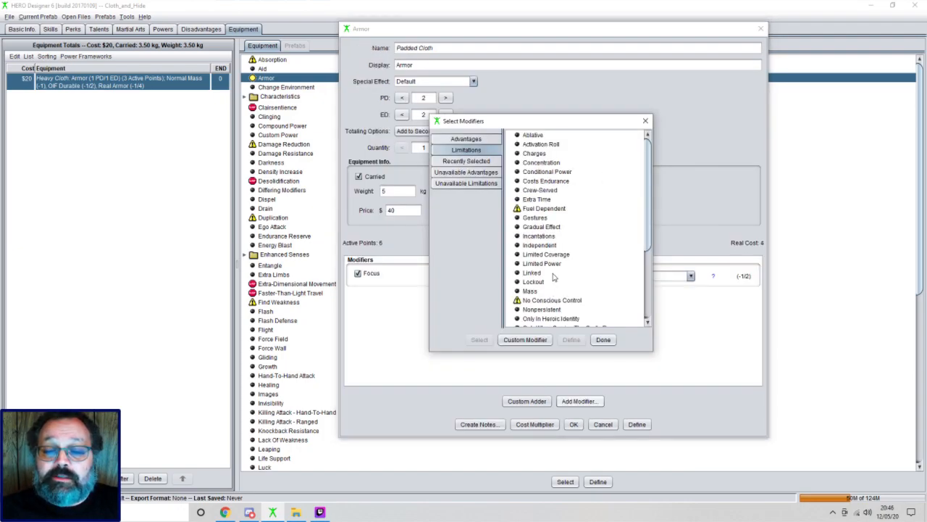
Add the Mass limitation with its default No Mass option and the Real Armor limitation to Padded Cloth
{"action": "scroll", "coordinate": [540, 254], "scroll_direction": "down", "scroll_amount": 1}
{"action": "double_click", "coordinate": [531, 264]}
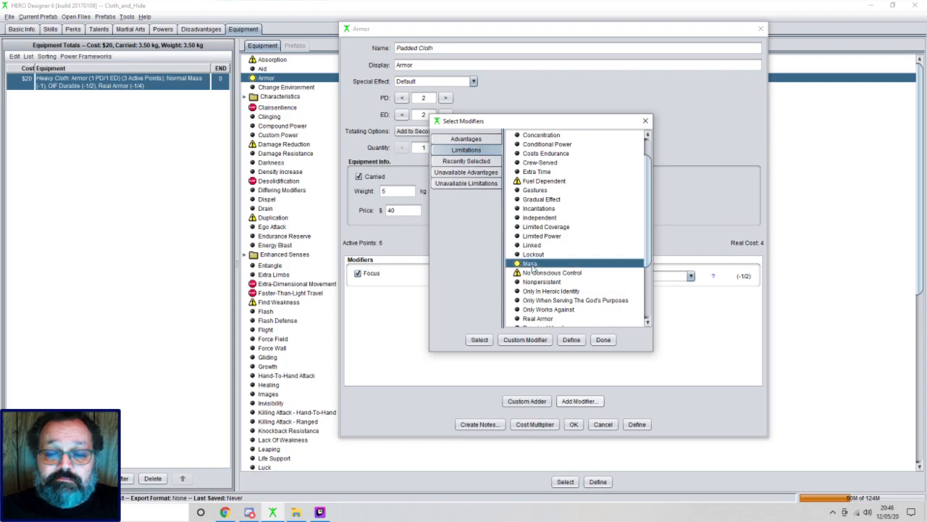
{"action": "left_click", "coordinate": [520, 283]}
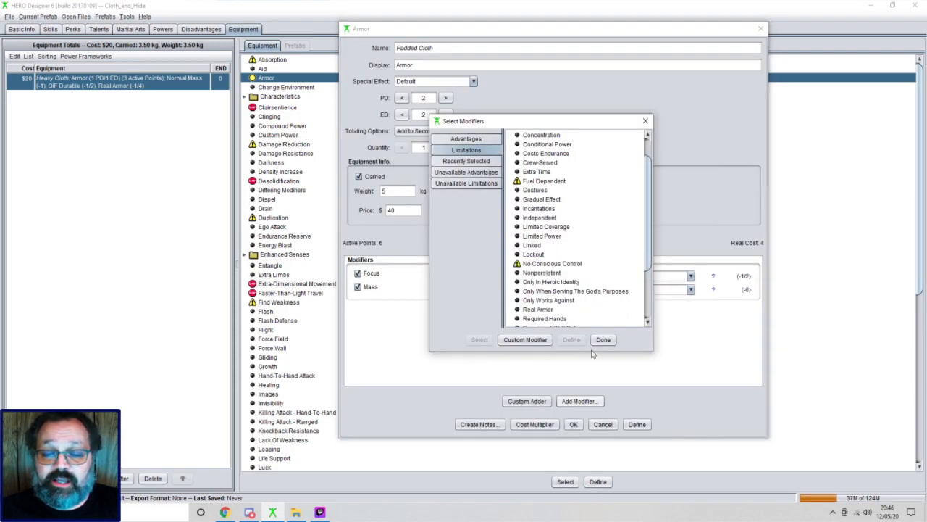
{"action": "double_click", "coordinate": [548, 310]}
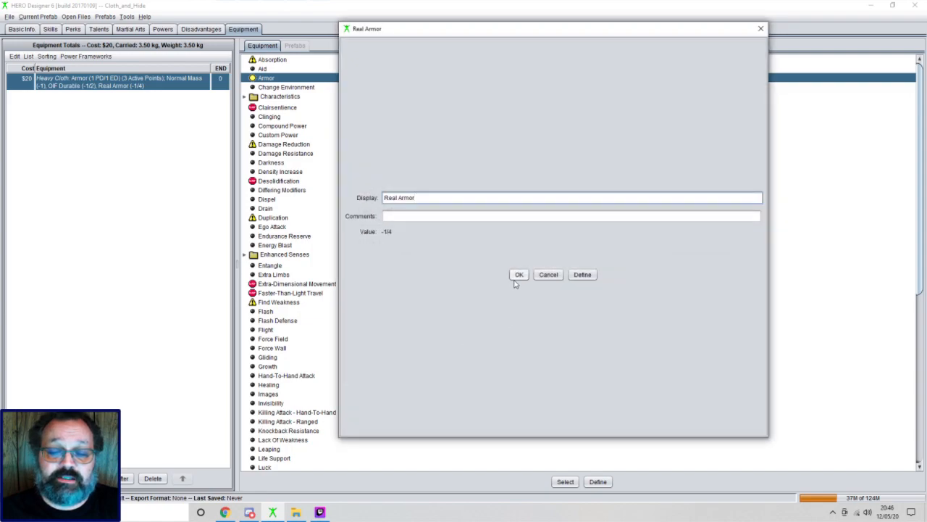
{"action": "left_click", "coordinate": [519, 276]}
{"action": "left_click", "coordinate": [601, 338]}
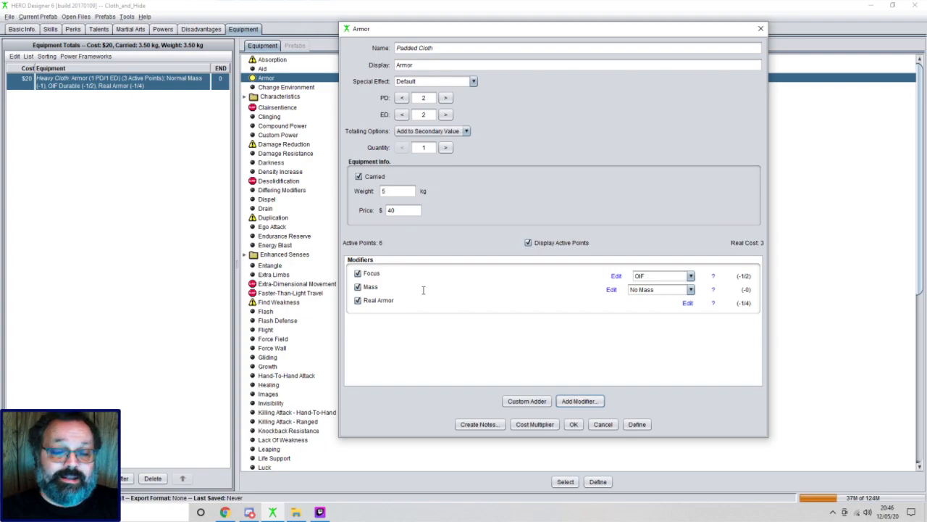
Set the Mass limitation on Padded Cloth to Normal Mass and finish adding the armor to the equipment list
{"action": "left_click", "coordinate": [611, 290]}
{"action": "left_click", "coordinate": [758, 206]}
{"action": "left_click", "coordinate": [466, 237]}
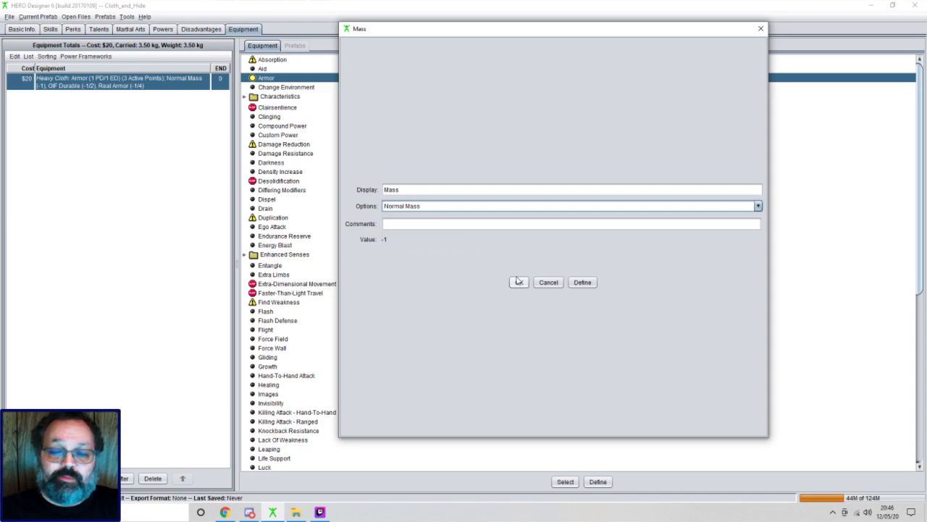
{"action": "left_click", "coordinate": [519, 282]}
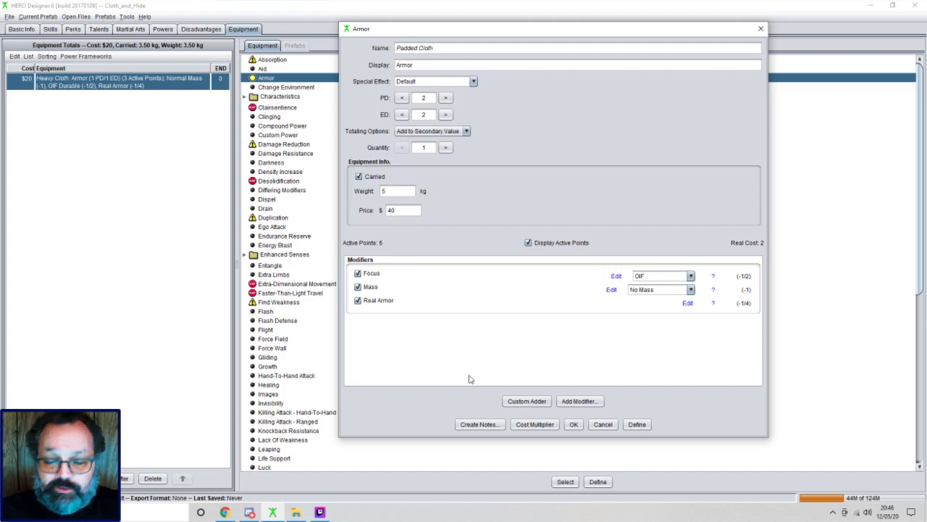
{"action": "left_click", "coordinate": [573, 425]}
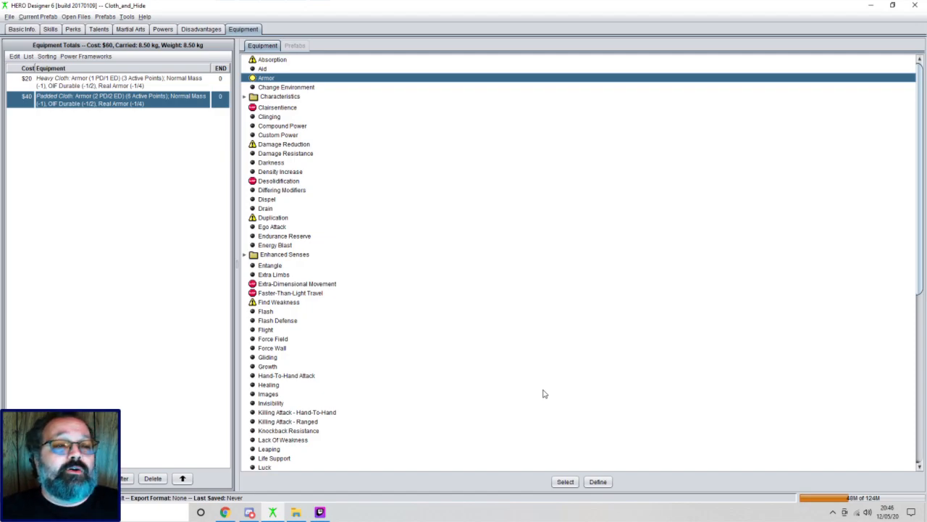
Save the prefab under the file name Cloth_and_Hide in the Armor folder within Prefabs
{"action": "left_click", "coordinate": [28, 17]}
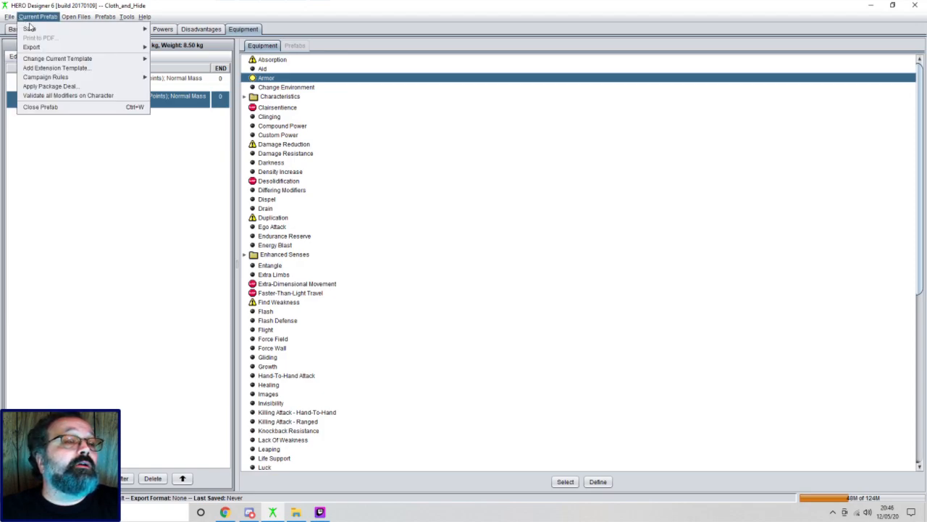
{"action": "mouse_move", "coordinate": [32, 29]}
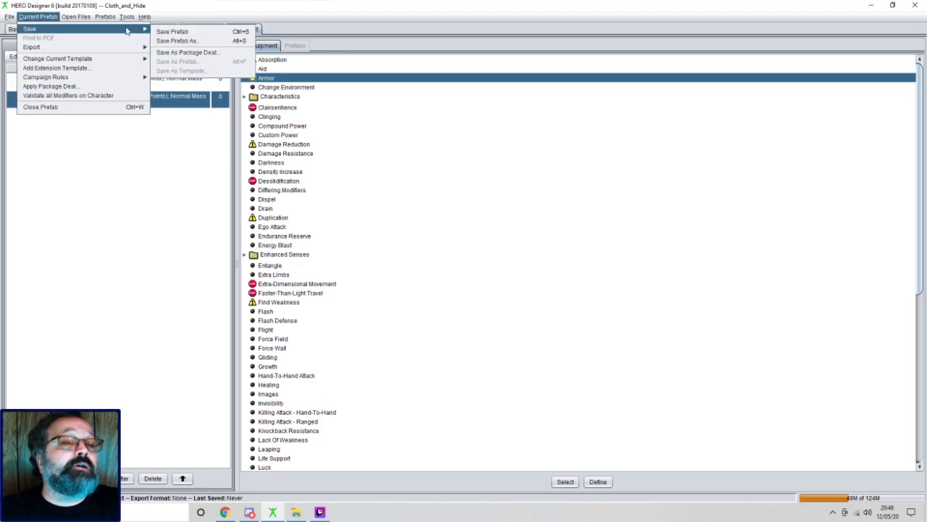
{"action": "left_click", "coordinate": [189, 40]}
{"action": "left_click", "coordinate": [480, 194]}
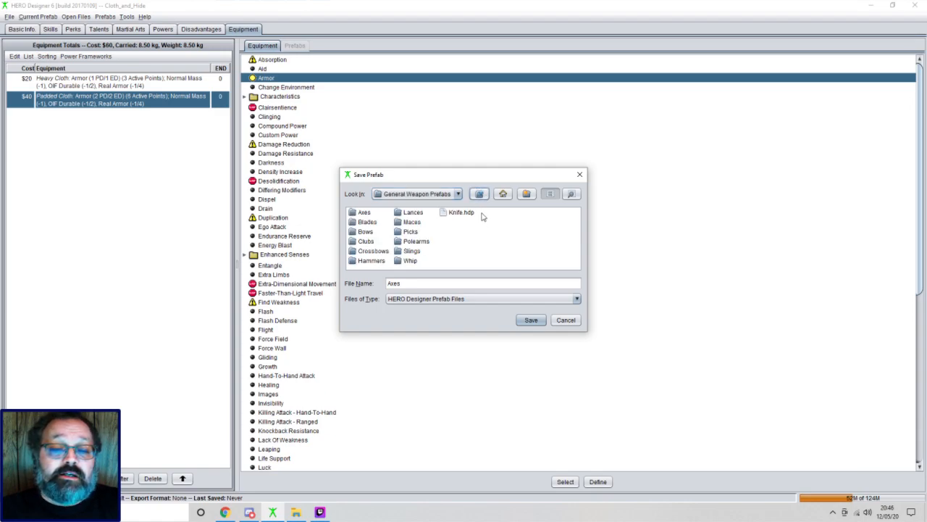
{"action": "left_click", "coordinate": [480, 194]}
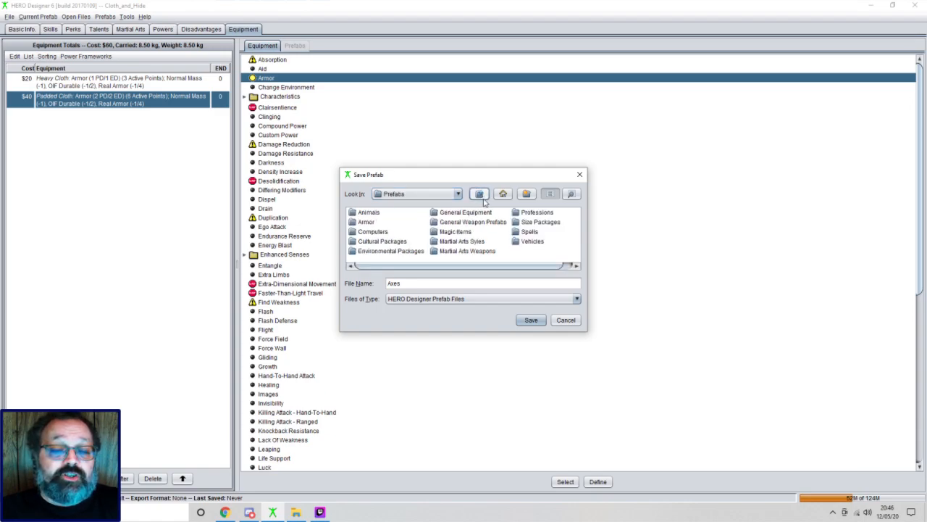
{"action": "double_click", "coordinate": [367, 222]}
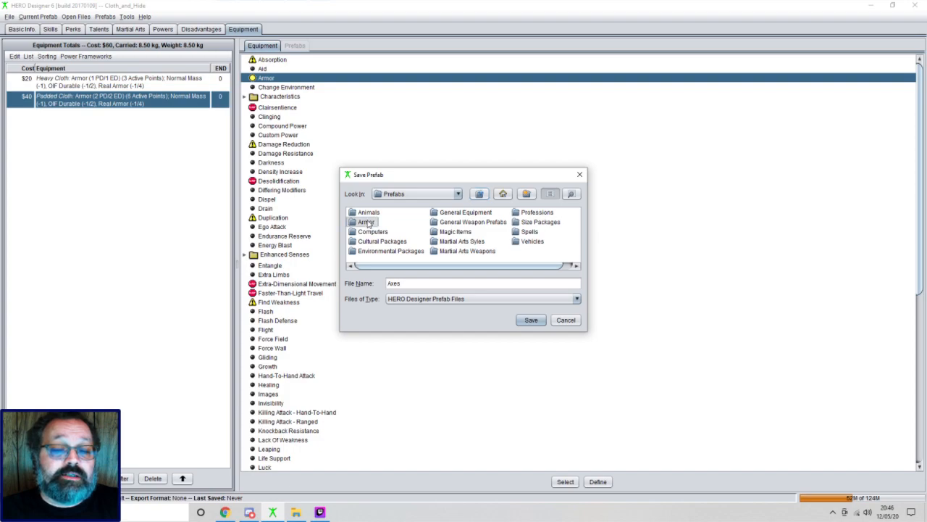
{"action": "double_click", "coordinate": [417, 283]}
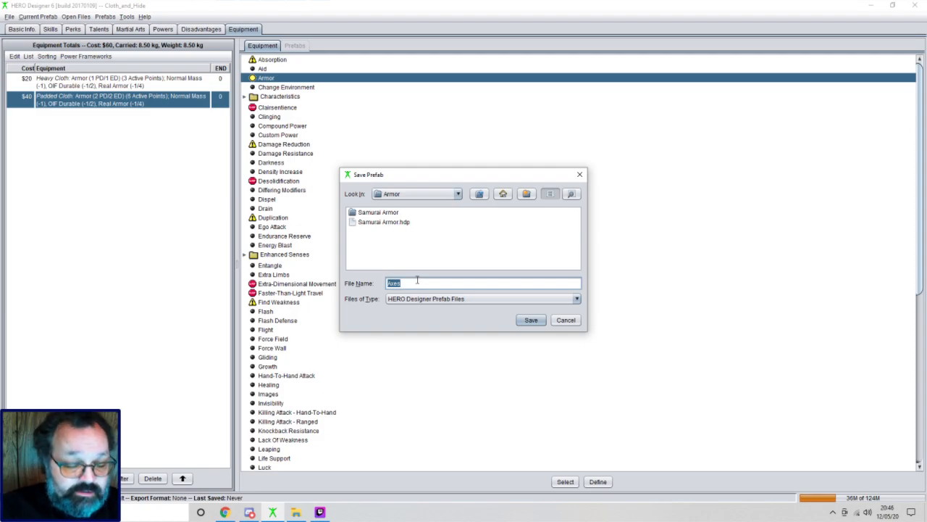
{"action": "type", "text": "Clo"}
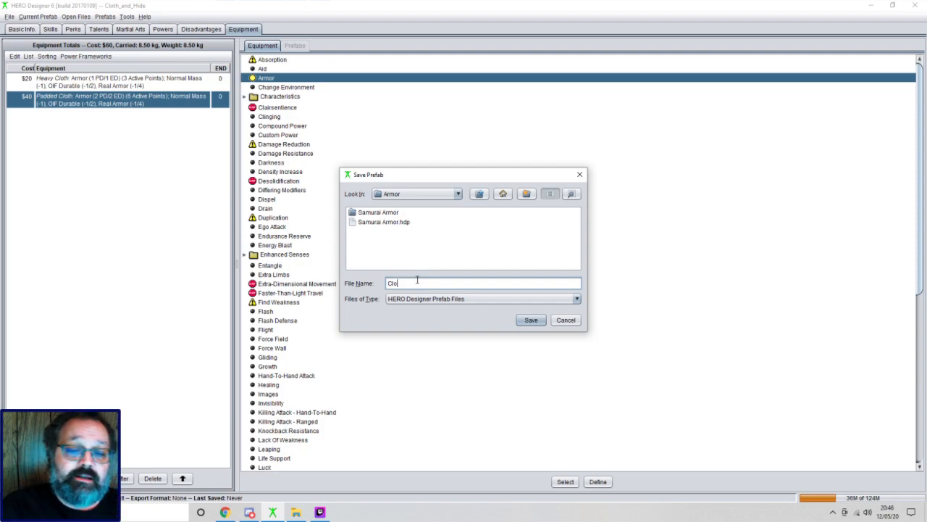
{"action": "type", "text": "th"}
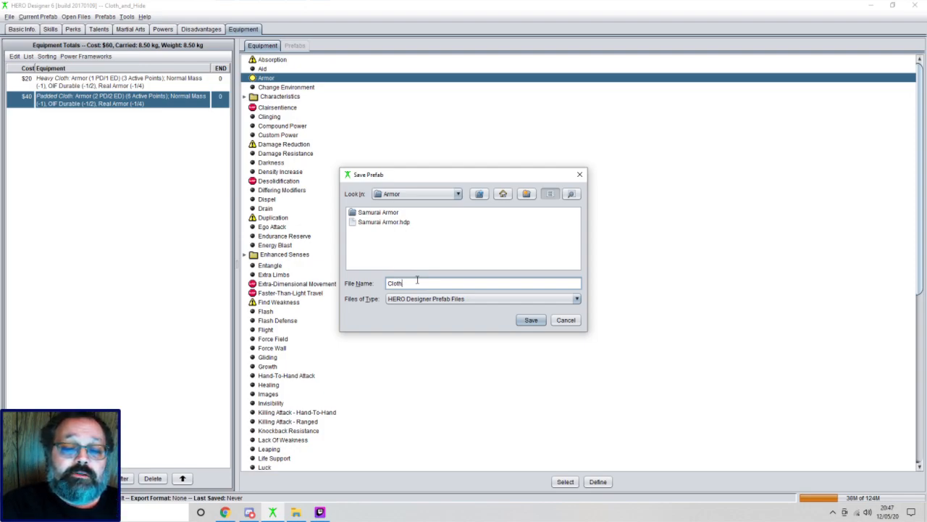
{"action": "type", "text": "oand_Hide"}
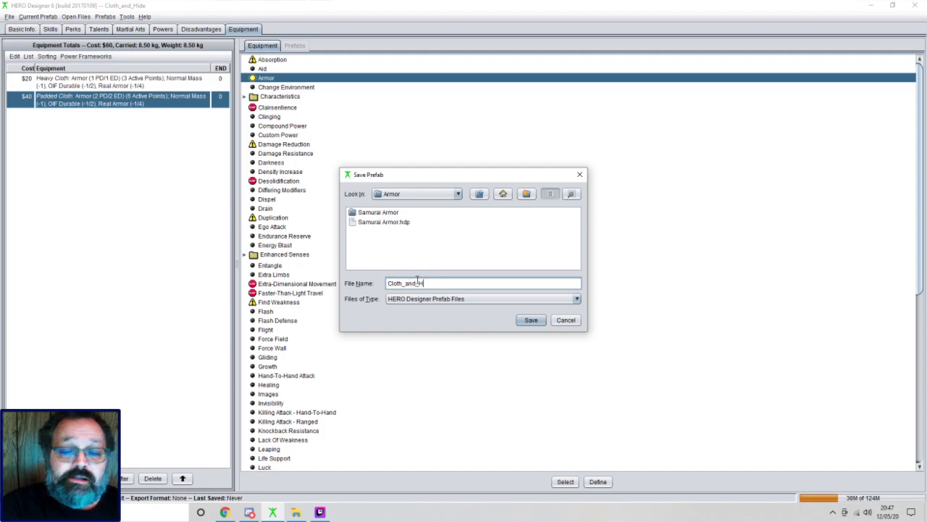
{"action": "left_click", "coordinate": [530, 321]}
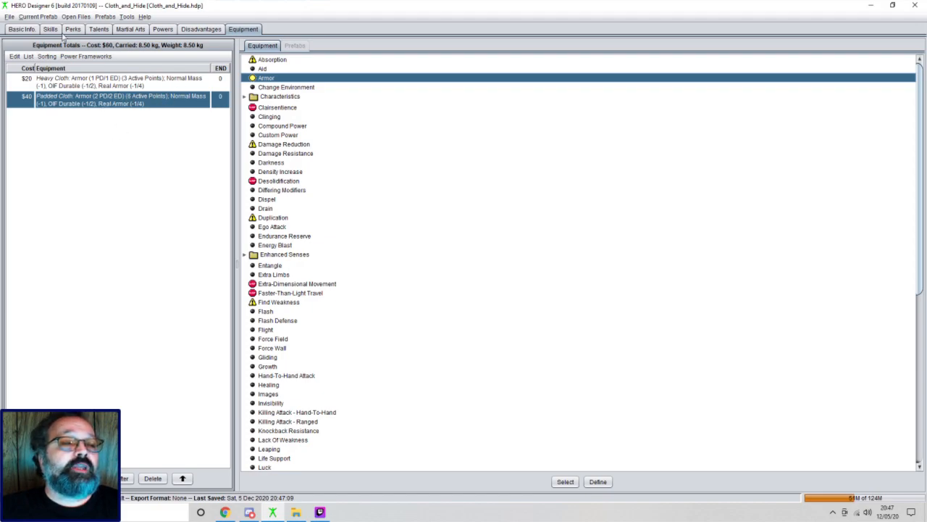
Close the Cloth_and_Hide prefab and create a new blank prefab
{"action": "left_click", "coordinate": [35, 16]}
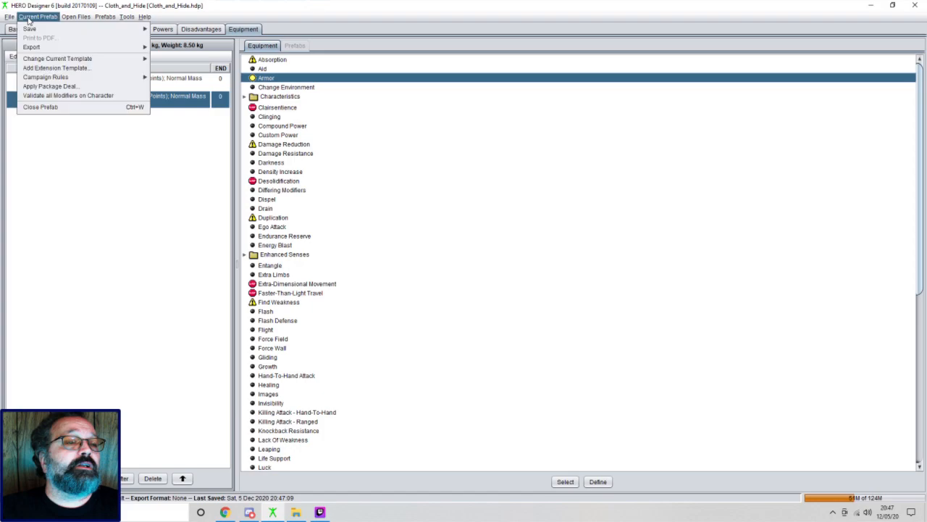
{"action": "left_click", "coordinate": [55, 107]}
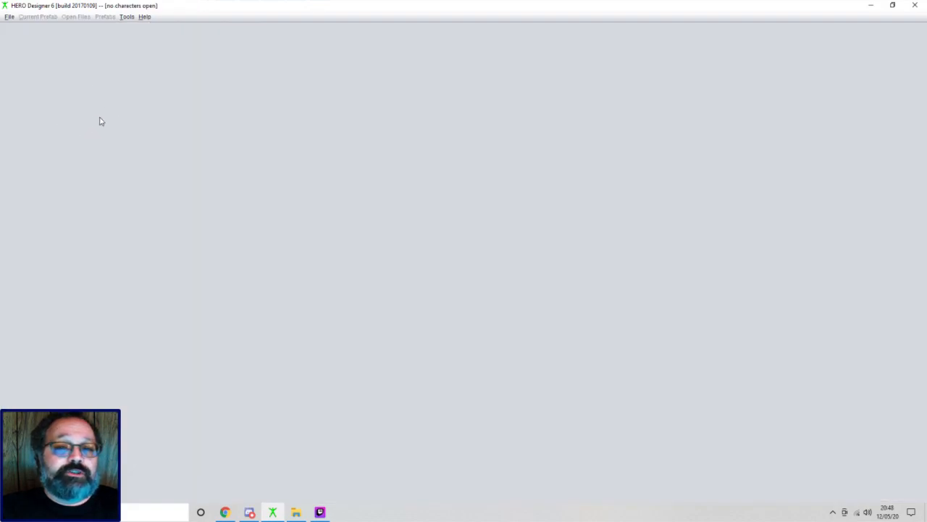
{"action": "left_click", "coordinate": [10, 17]}
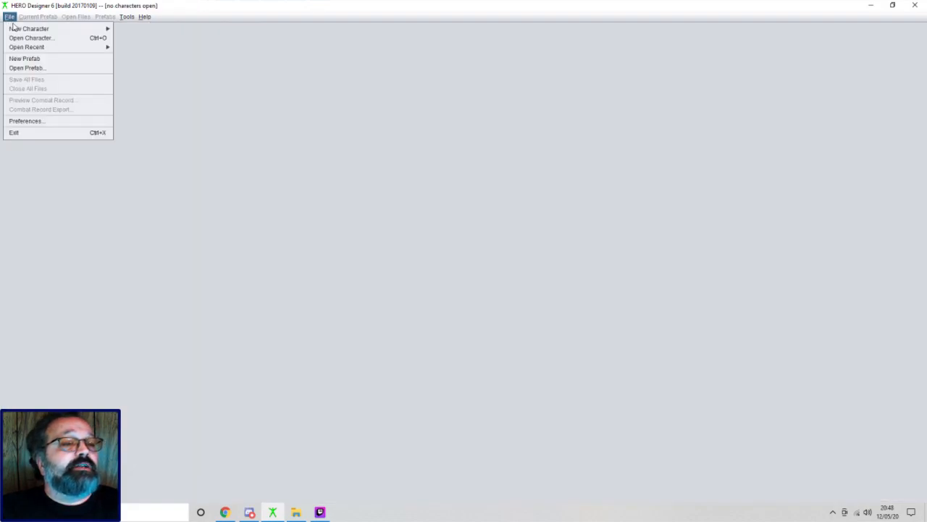
{"action": "left_click", "coordinate": [42, 58]}
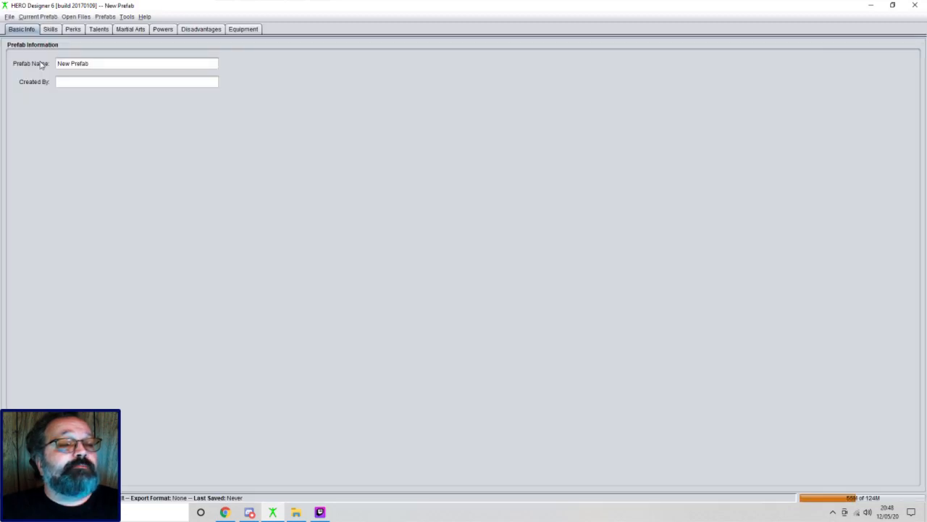
Name the new prefab "Fire Spells" and fill in the creator's name
{"action": "left_click", "coordinate": [94, 64]}
{"action": "triple_click", "coordinate": [94, 63]}
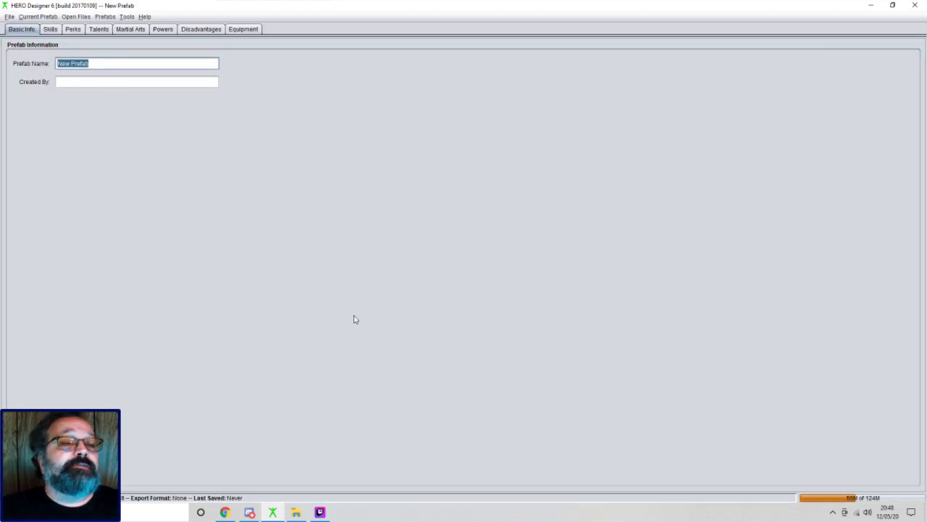
{"action": "type", "text": "F"}
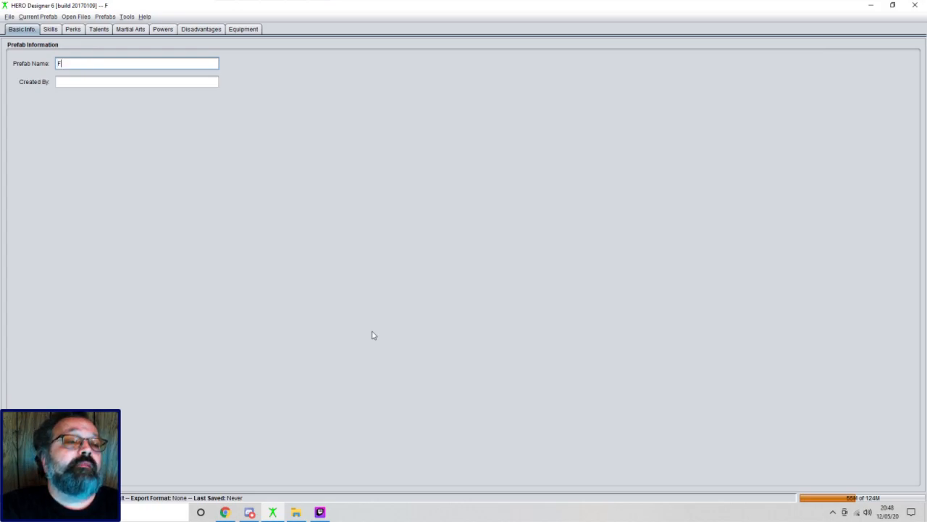
{"action": "type", "text": "ire Spells"}
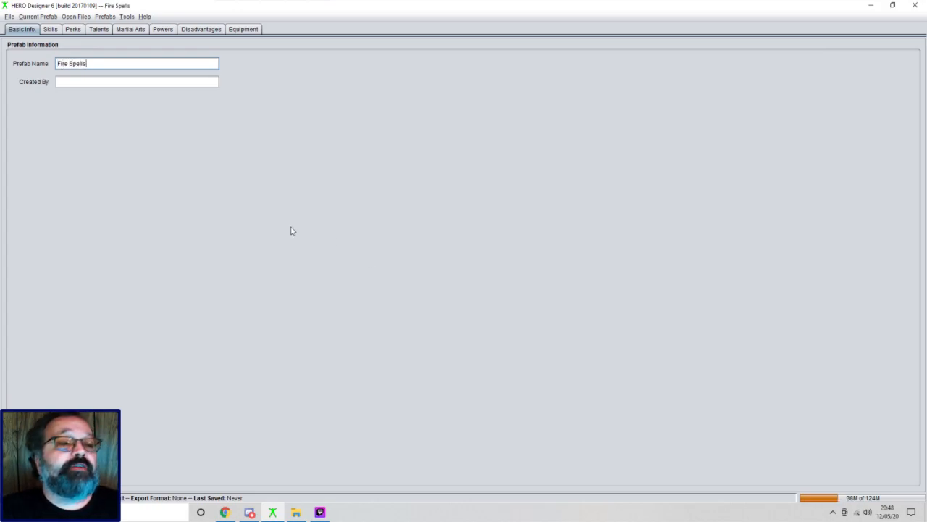
{"action": "left_click", "coordinate": [120, 84]}
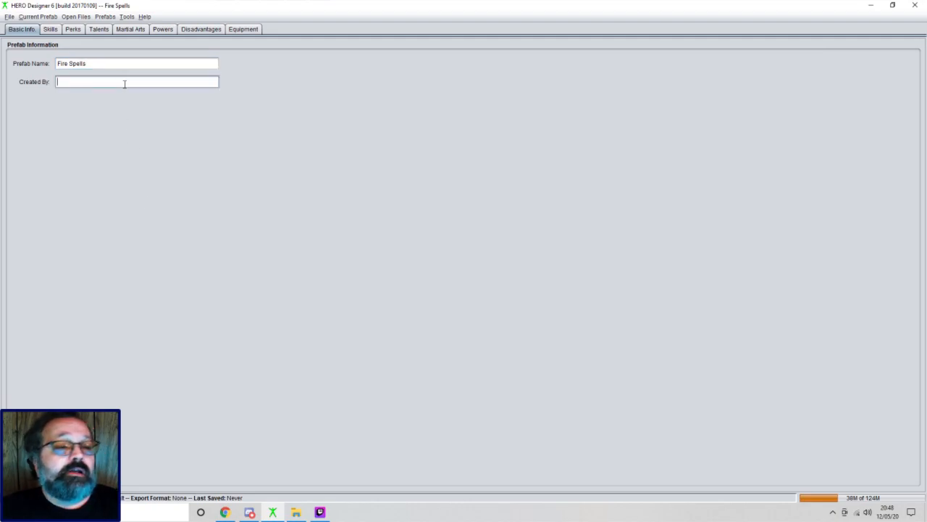
{"action": "type", "text": "Kesedrith"}
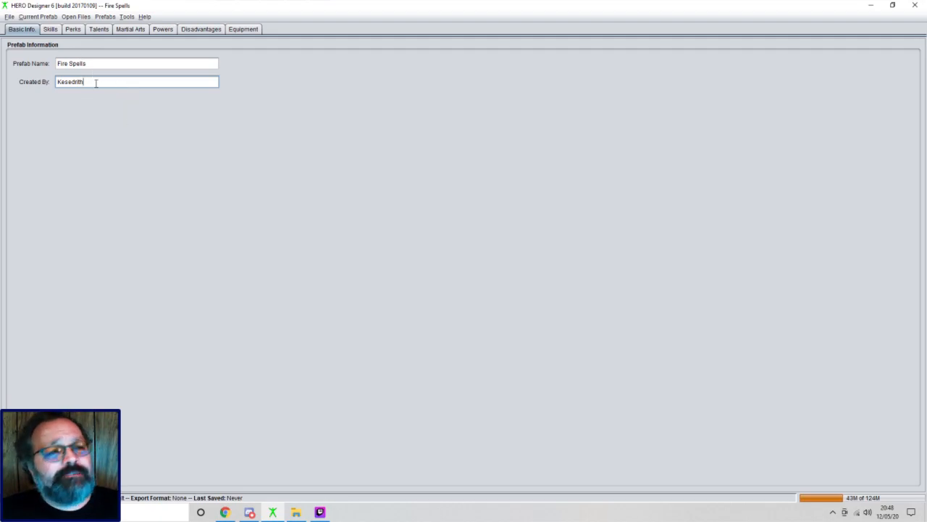
Save the new prefab as Fire_Spells in the Custom folder inside Spells
{"action": "left_click", "coordinate": [41, 16]}
{"action": "mouse_move", "coordinate": [50, 32]}
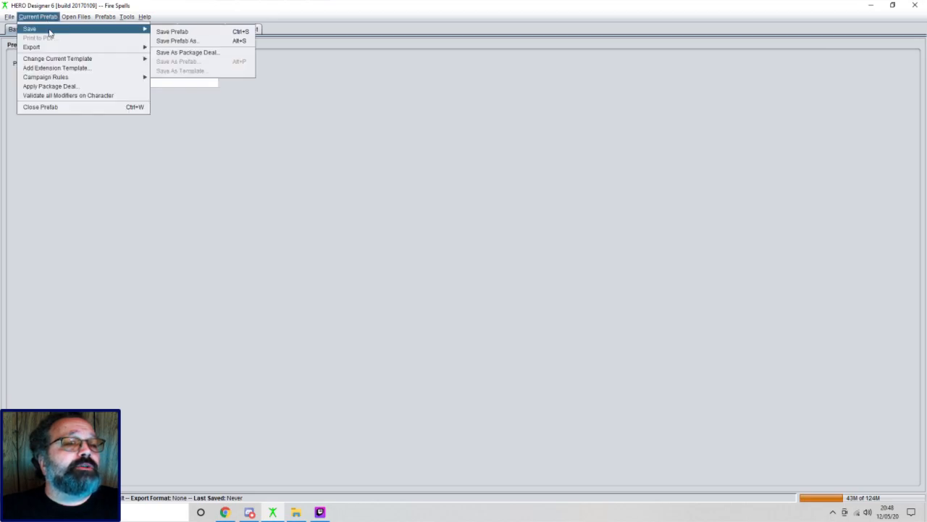
{"action": "left_click", "coordinate": [47, 16]}
{"action": "left_click", "coordinate": [48, 17]}
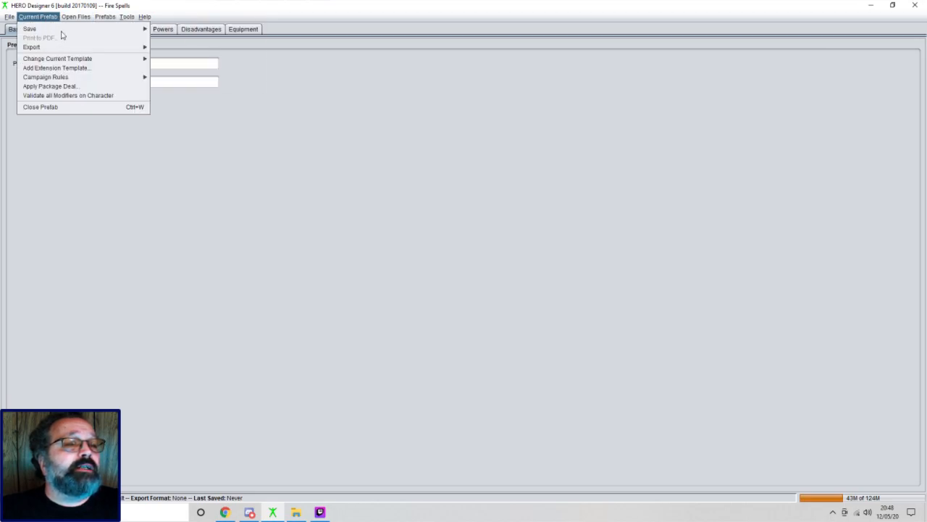
{"action": "mouse_move", "coordinate": [90, 31]}
{"action": "left_click", "coordinate": [173, 39]}
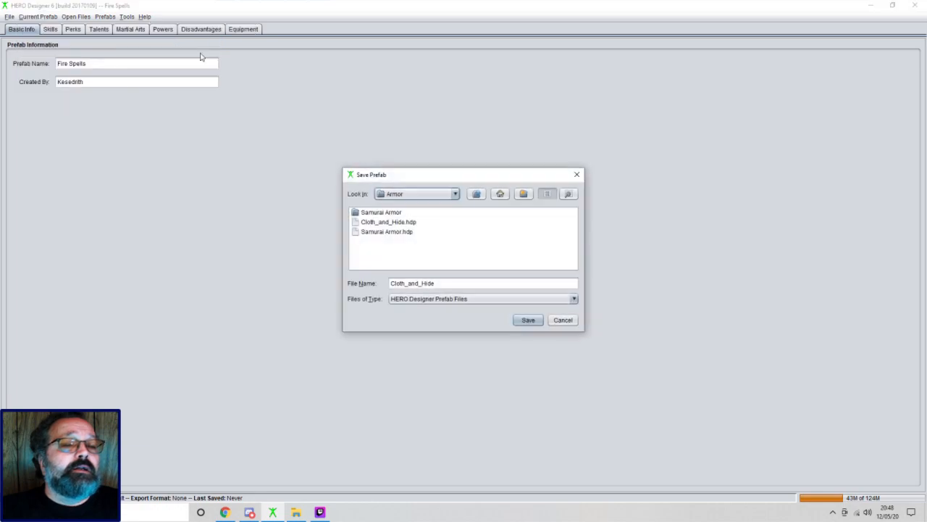
{"action": "left_click", "coordinate": [480, 196]}
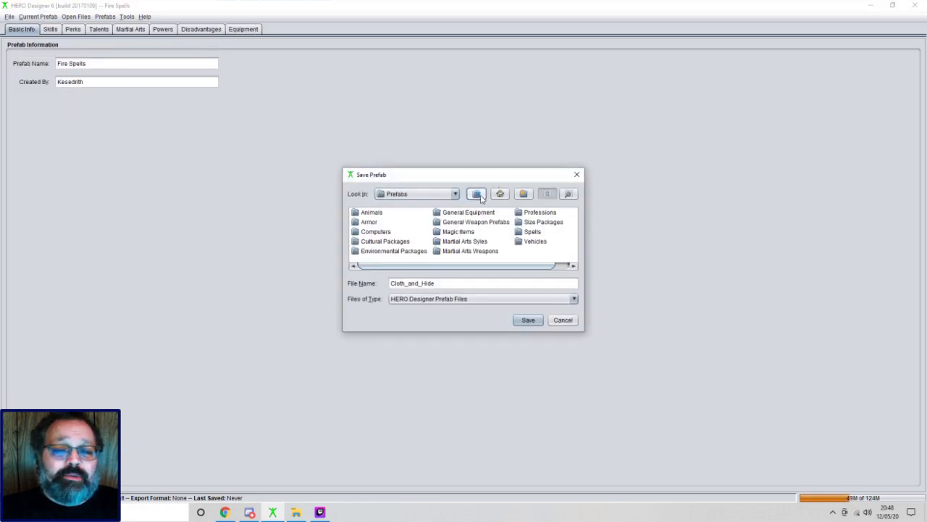
{"action": "double_click", "coordinate": [523, 232]}
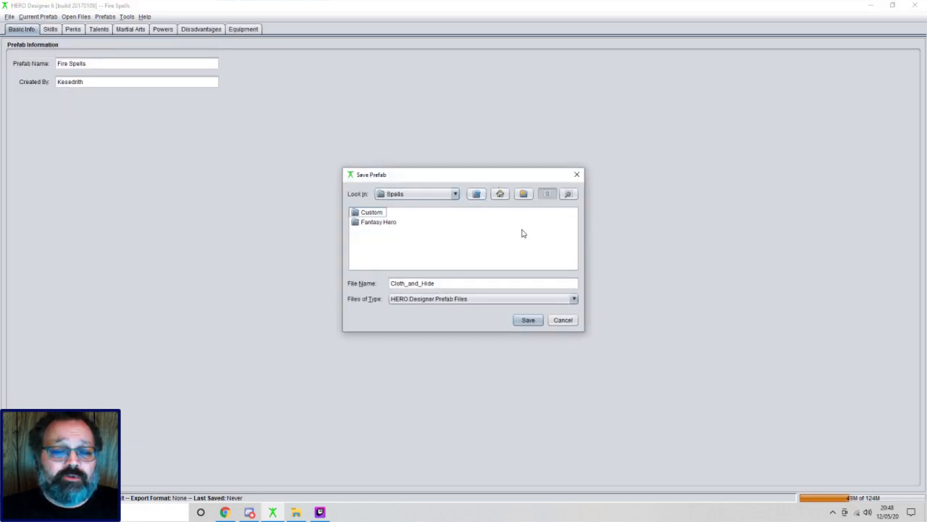
{"action": "double_click", "coordinate": [380, 214]}
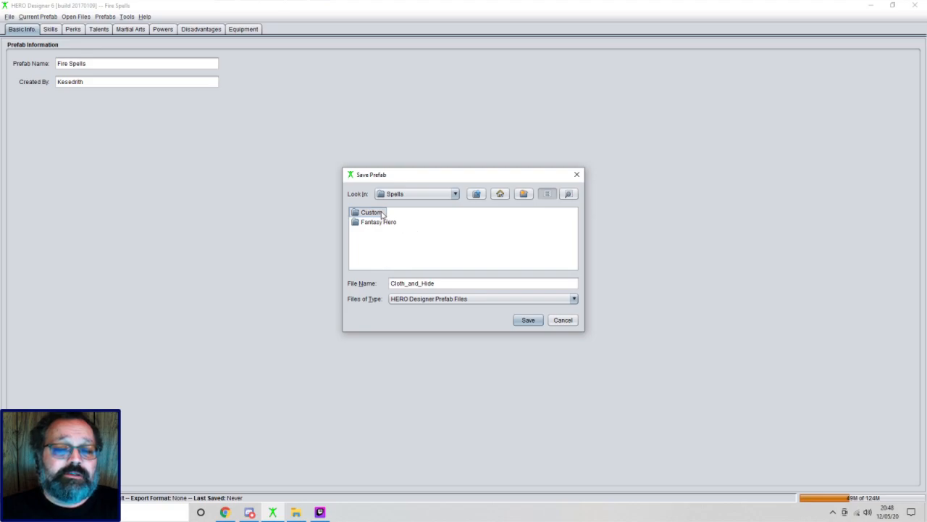
{"action": "double_click", "coordinate": [442, 279]}
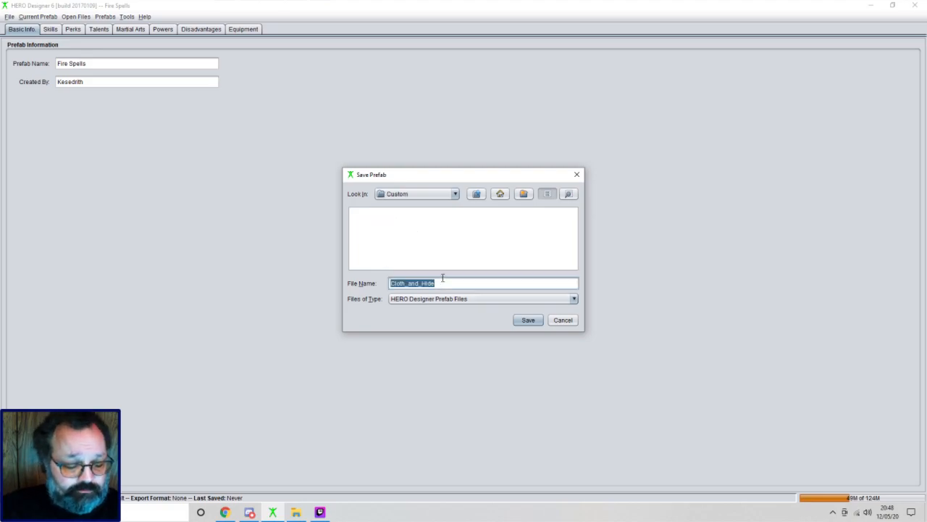
{"action": "type", "text": "Fire"}
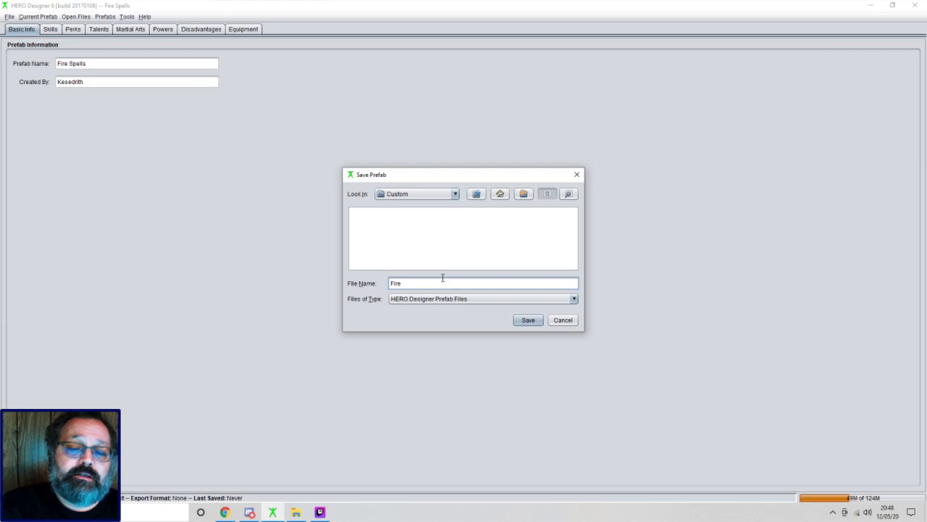
{"action": "type", "text": "_Spells"}
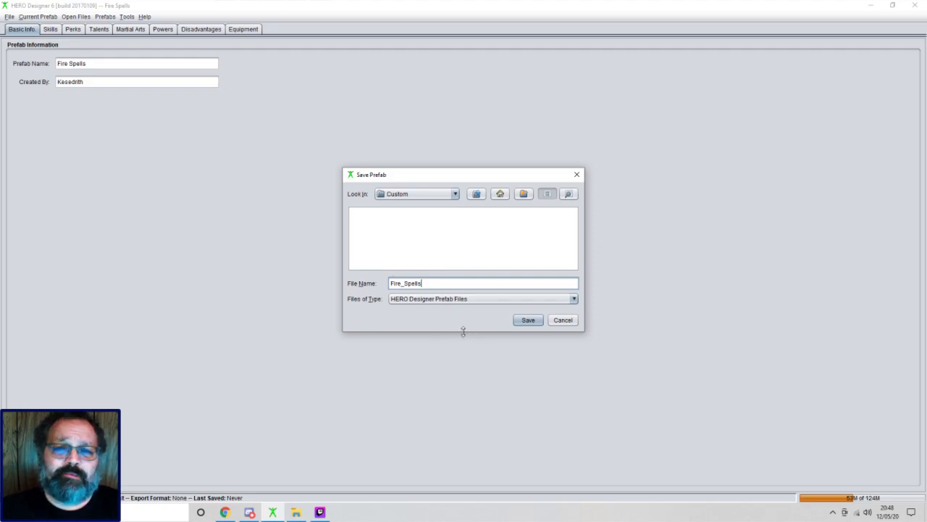
{"action": "left_click", "coordinate": [527, 322]}
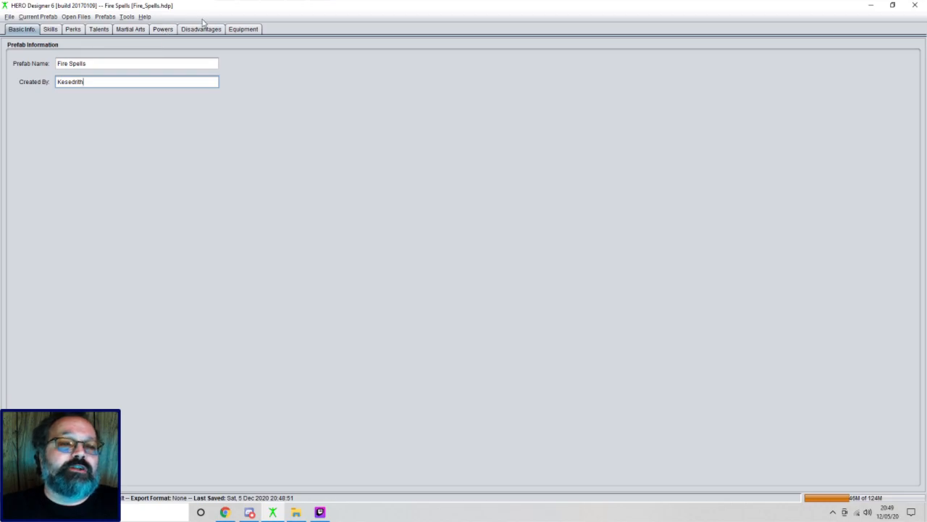
Start a ranged Killing Attack as a new equipment entry and name it Firebolt
{"action": "left_click", "coordinate": [243, 31]}
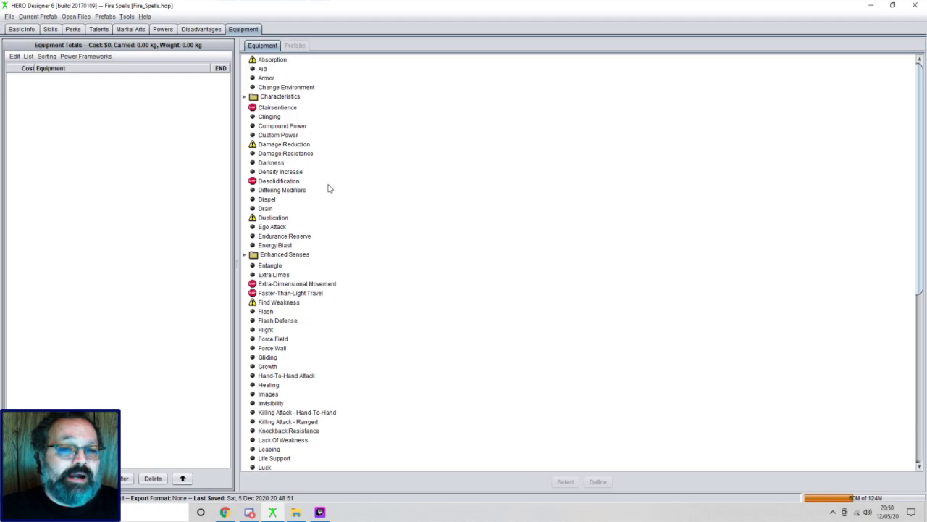
{"action": "scroll", "coordinate": [289, 332], "scroll_direction": "down", "scroll_amount": 2}
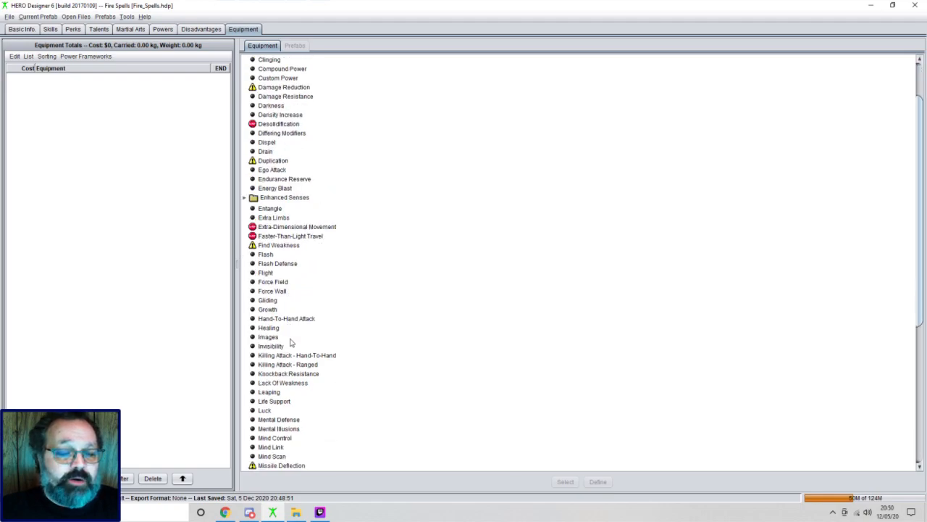
{"action": "double_click", "coordinate": [305, 366]}
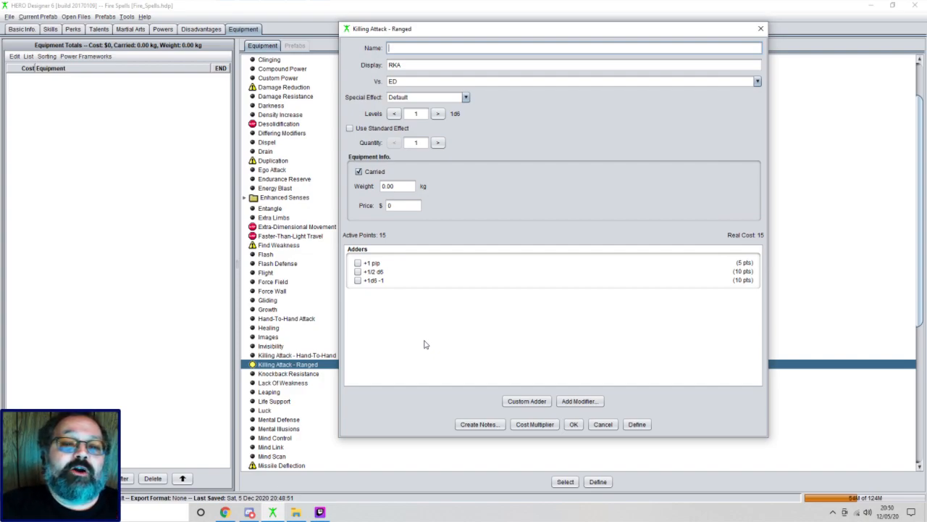
{"action": "type", "text": "Firebolt"}
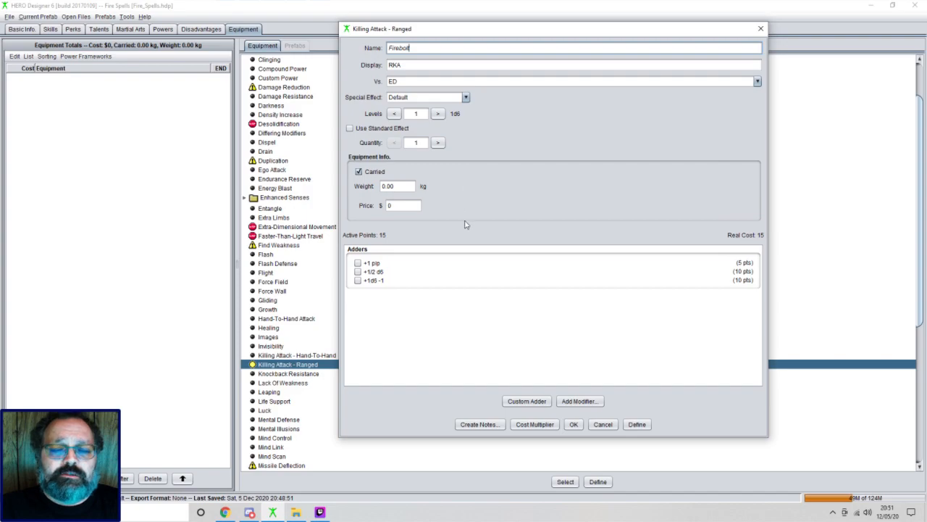
Review the available advantages for Firebolt, and add the Beam limitation with its default settings
{"action": "left_click", "coordinate": [587, 403]}
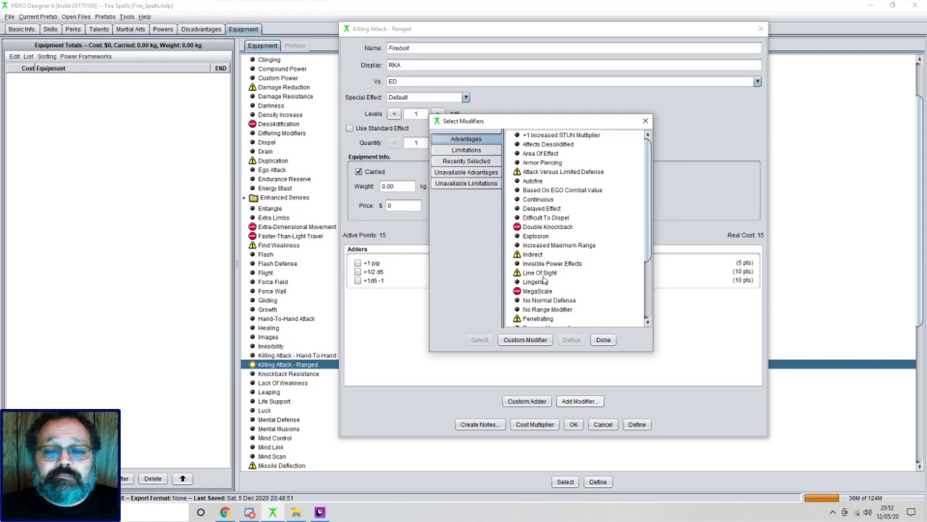
{"action": "scroll", "coordinate": [543, 279], "scroll_direction": "down", "scroll_amount": 1}
{"action": "scroll", "coordinate": [545, 272], "scroll_direction": "down", "scroll_amount": 1}
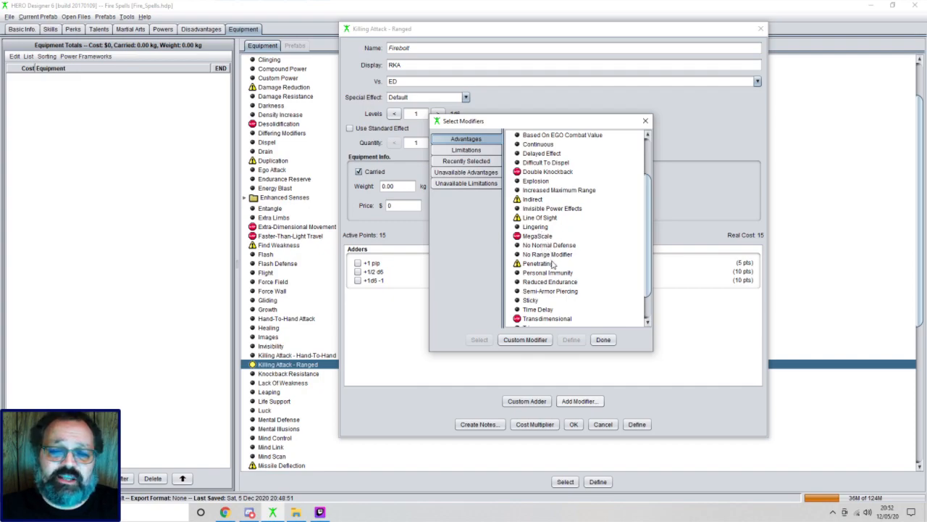
{"action": "scroll", "coordinate": [553, 265], "scroll_direction": "down", "scroll_amount": 1}
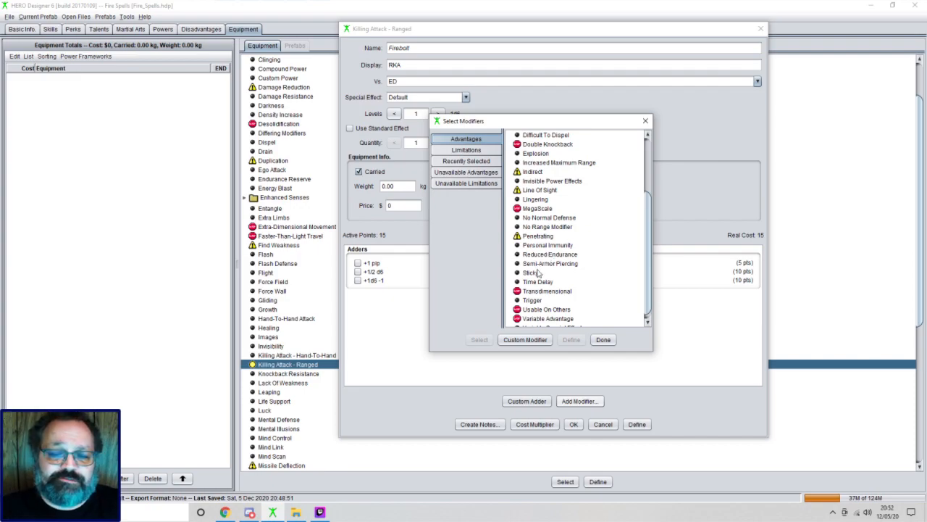
{"action": "scroll", "coordinate": [540, 270], "scroll_direction": "down", "scroll_amount": 1}
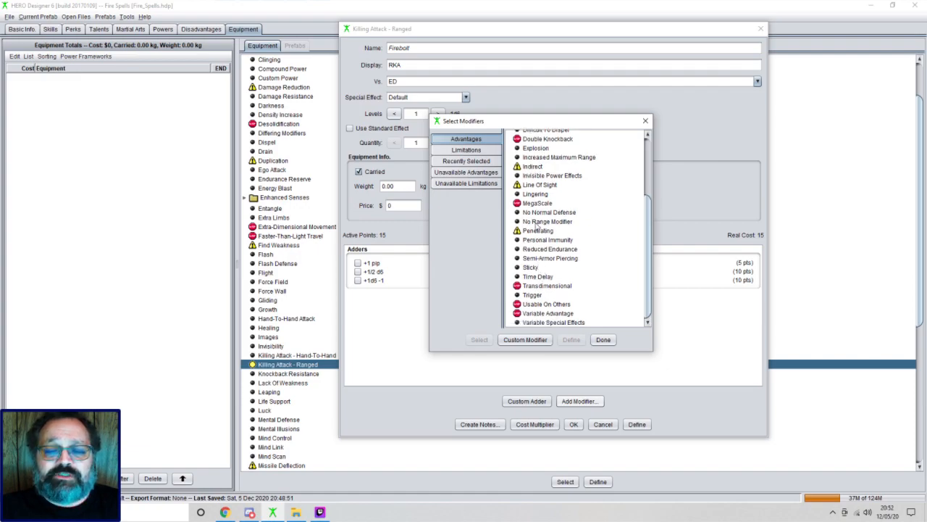
{"action": "scroll", "coordinate": [547, 194], "scroll_direction": "up", "scroll_amount": 3}
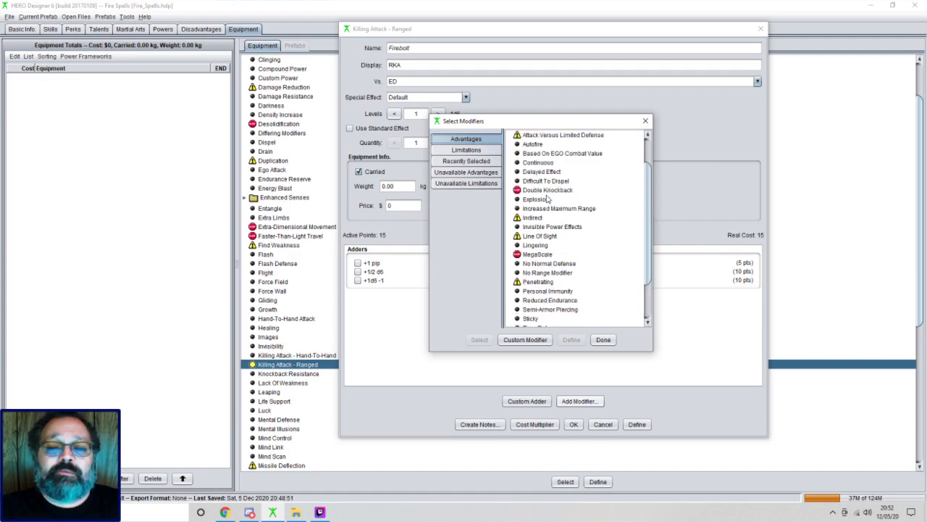
{"action": "left_click", "coordinate": [476, 150]}
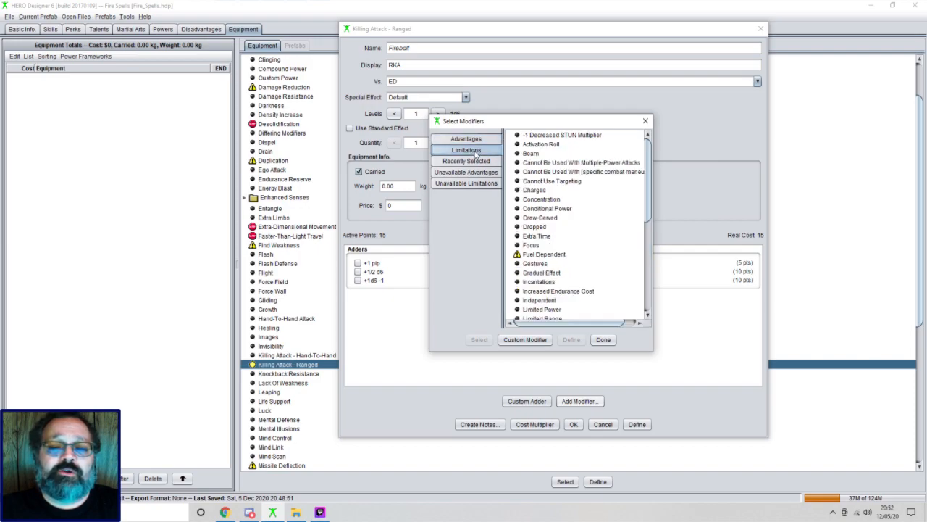
{"action": "double_click", "coordinate": [537, 155]}
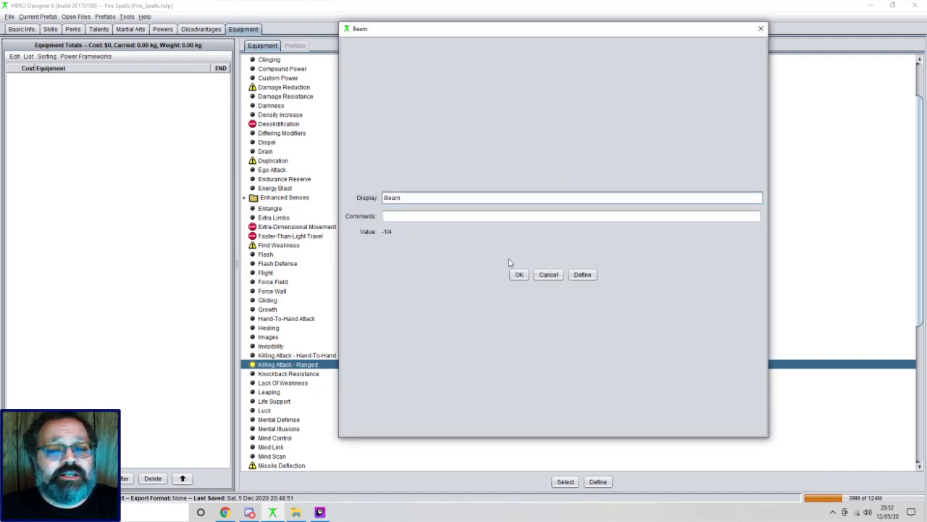
{"action": "left_click", "coordinate": [517, 274]}
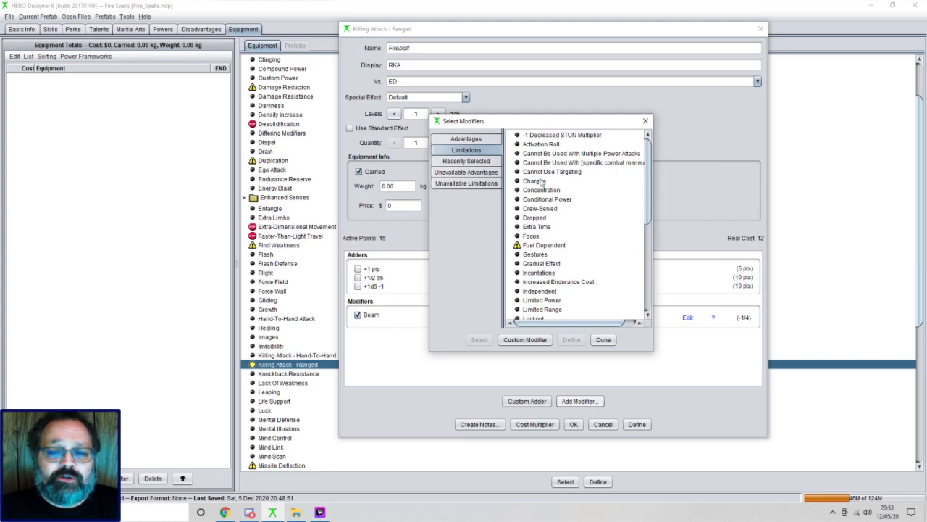
{"action": "left_click", "coordinate": [539, 193]}
{"action": "double_click", "coordinate": [540, 192]}
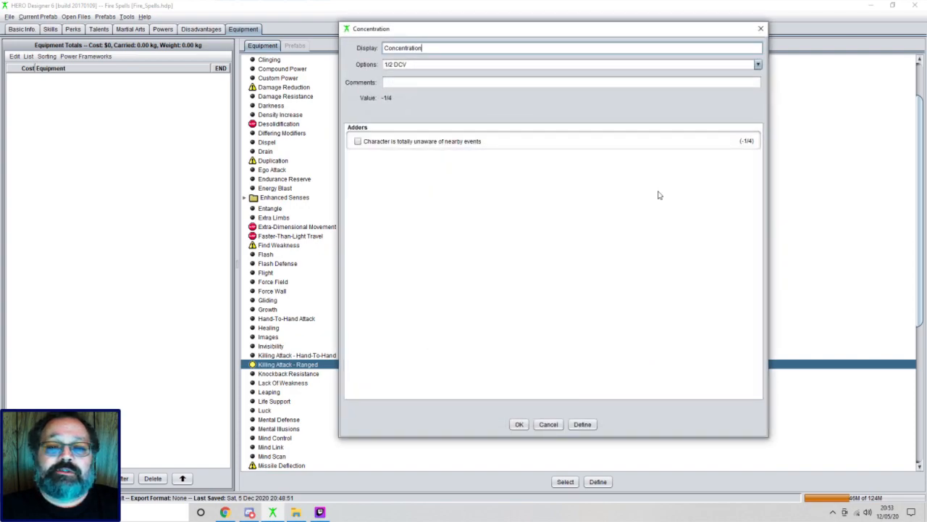
{"action": "left_click", "coordinate": [550, 425]}
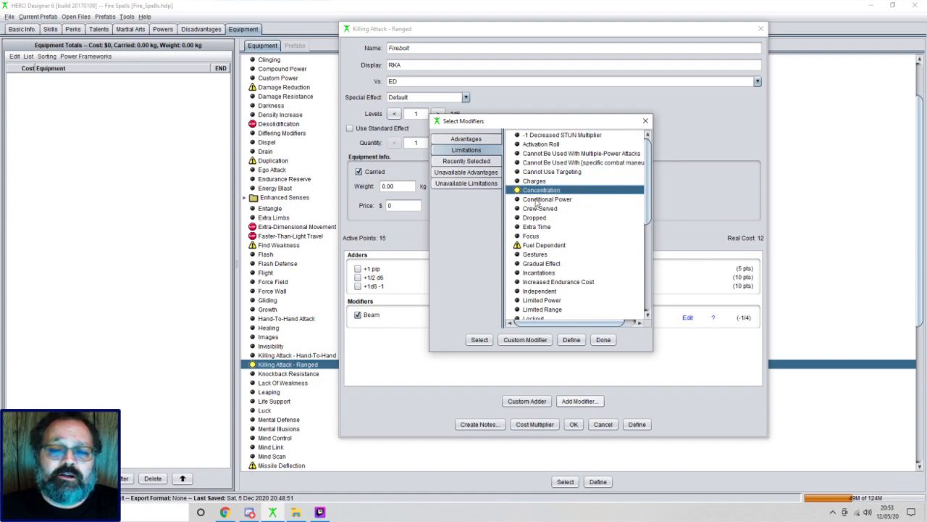
Add the Gestures and Incantations limitations to Firebolt without any extra adders
{"action": "left_click", "coordinate": [536, 237]}
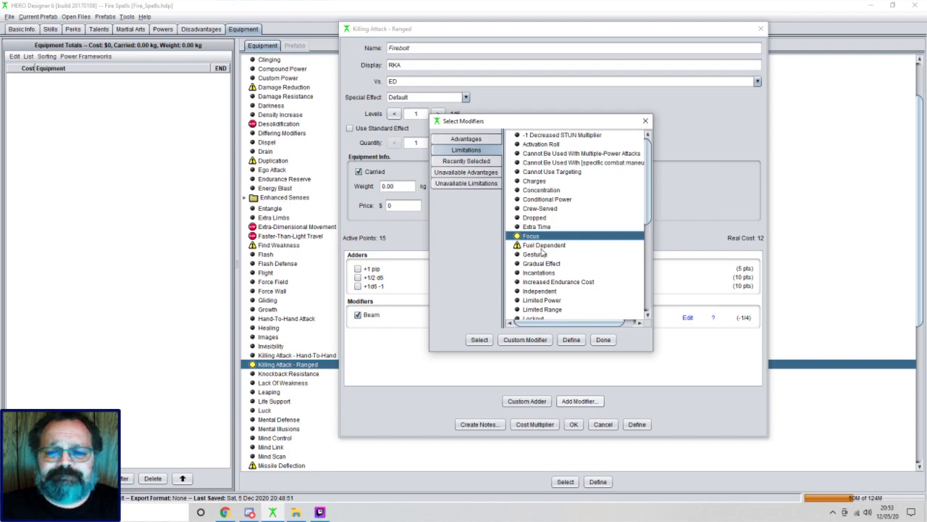
{"action": "double_click", "coordinate": [544, 256]}
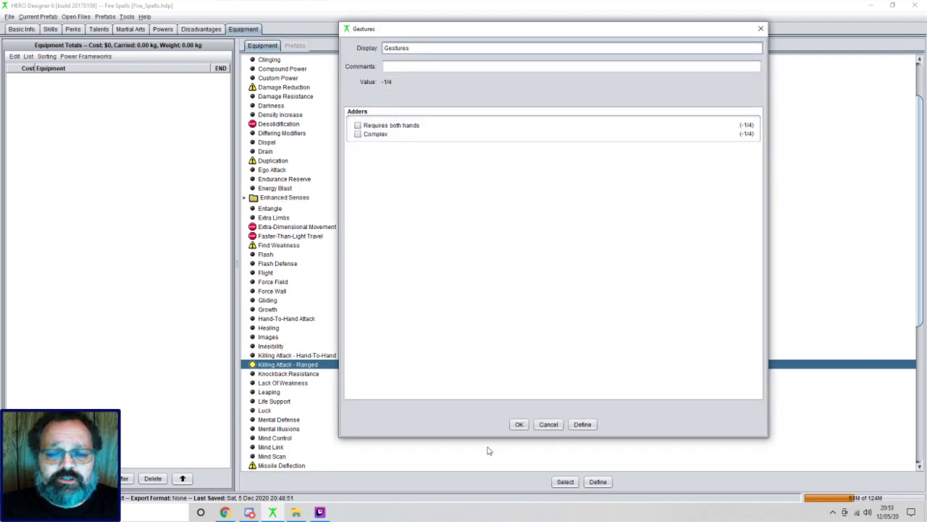
{"action": "left_click", "coordinate": [519, 424]}
{"action": "double_click", "coordinate": [533, 264]}
{"action": "left_click", "coordinate": [518, 424]}
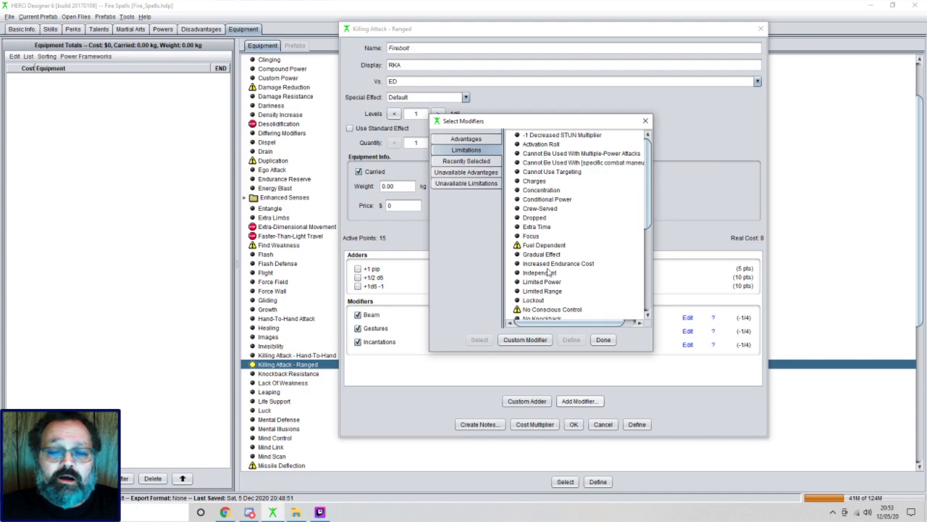
Add the No Knockback limitation to Firebolt with its default settings
{"action": "scroll", "coordinate": [549, 276], "scroll_direction": "down", "scroll_amount": 1}
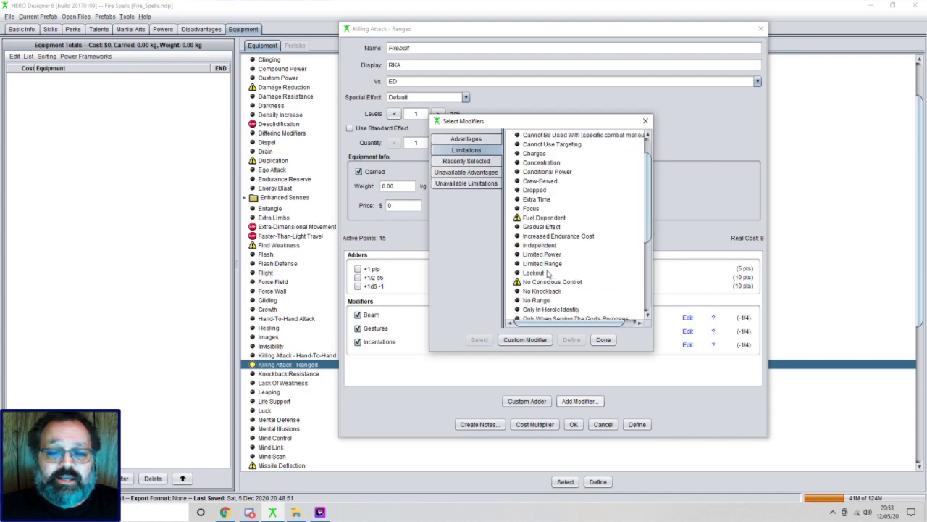
{"action": "scroll", "coordinate": [548, 276], "scroll_direction": "down", "scroll_amount": 1}
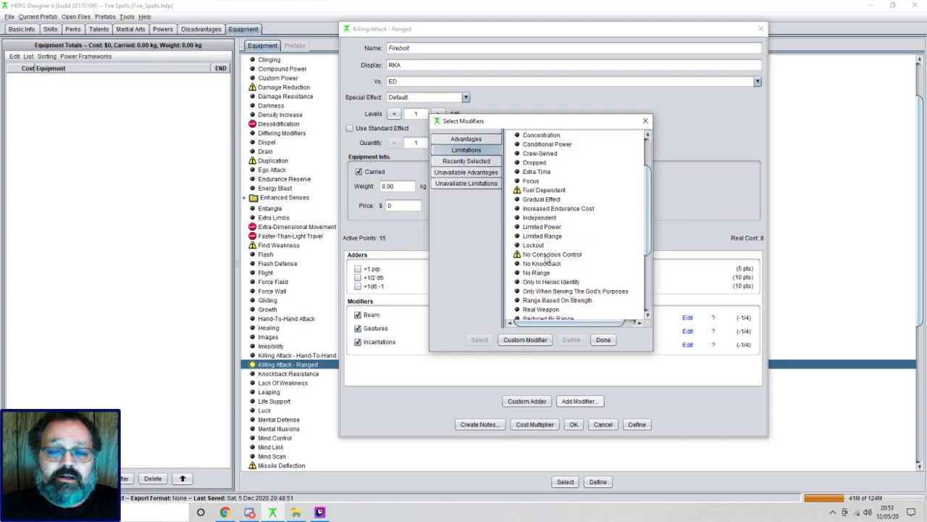
{"action": "double_click", "coordinate": [545, 265]}
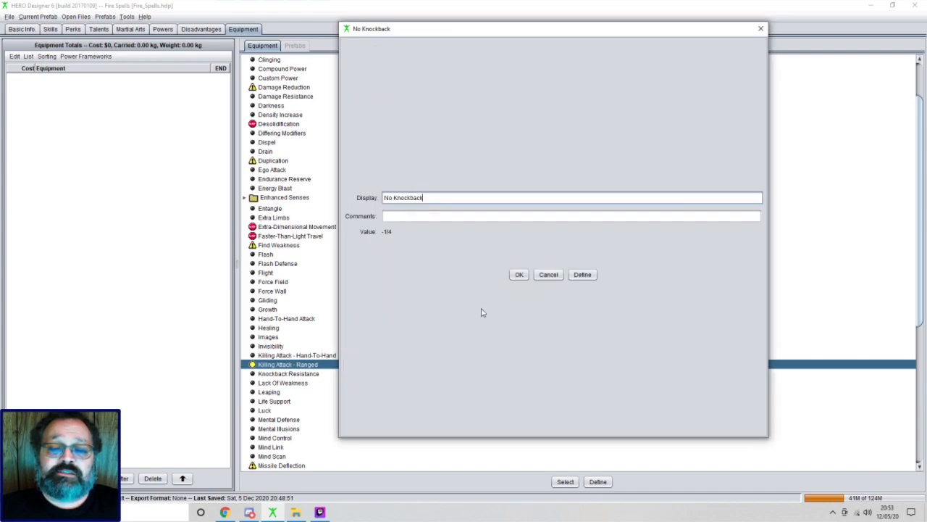
{"action": "left_click", "coordinate": [520, 275]}
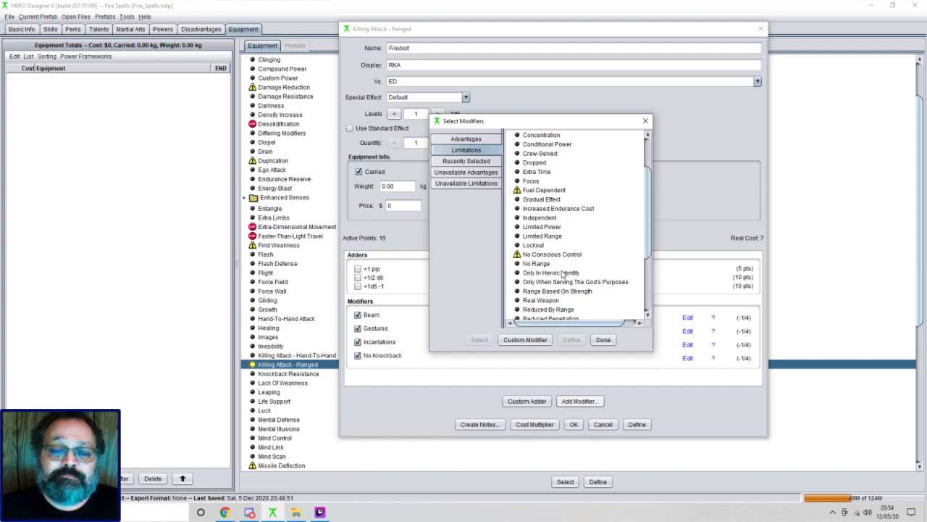
Add the Requires A Skill Roll limitation to Firebolt with the Active Point penalty of -1 per 20 Active Points
{"action": "scroll", "coordinate": [556, 262], "scroll_direction": "down", "scroll_amount": 1}
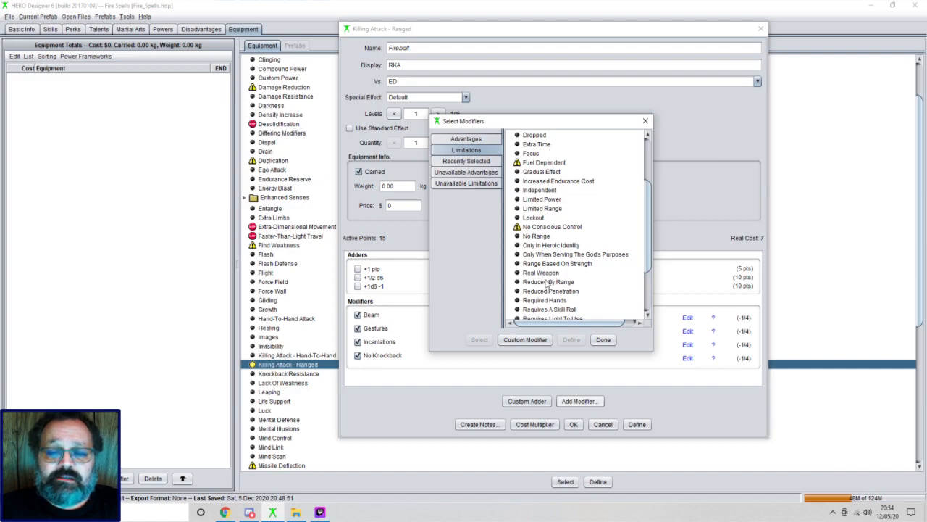
{"action": "scroll", "coordinate": [547, 281], "scroll_direction": "down", "scroll_amount": 1}
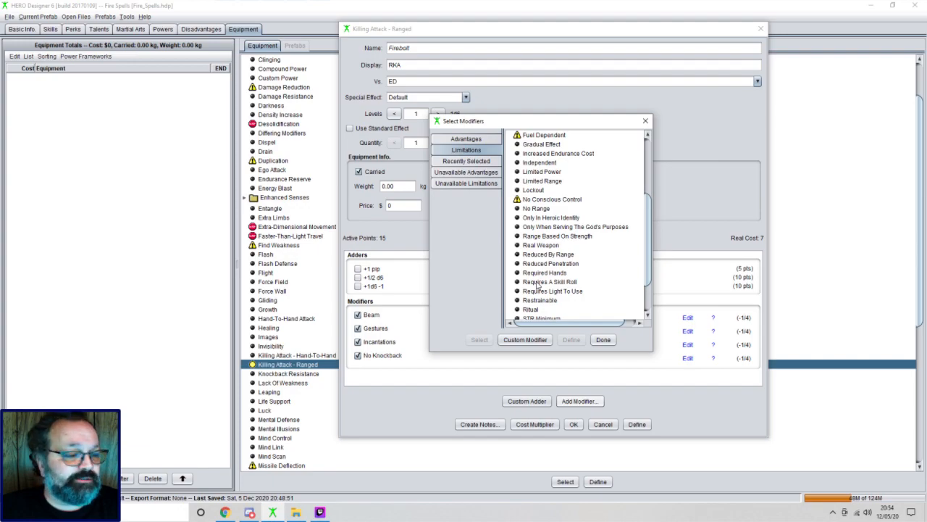
{"action": "left_click", "coordinate": [539, 285]}
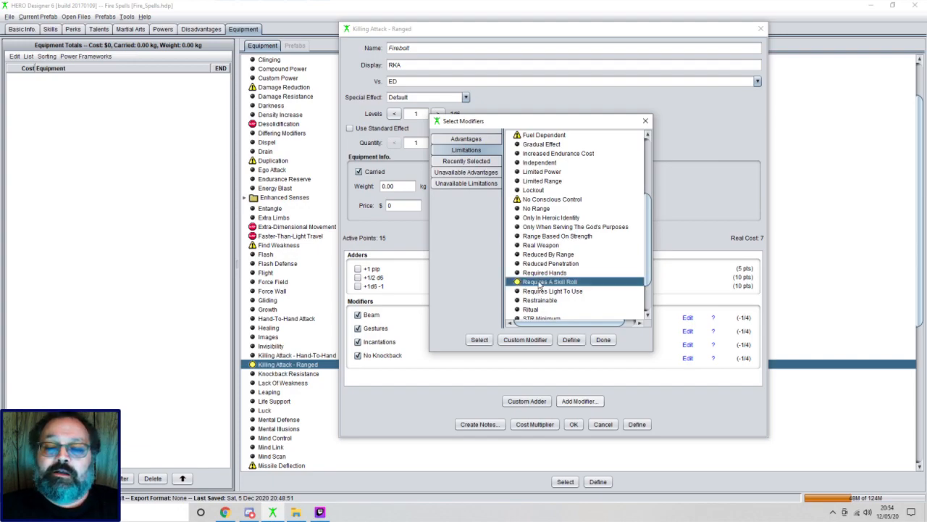
{"action": "double_click", "coordinate": [539, 286]}
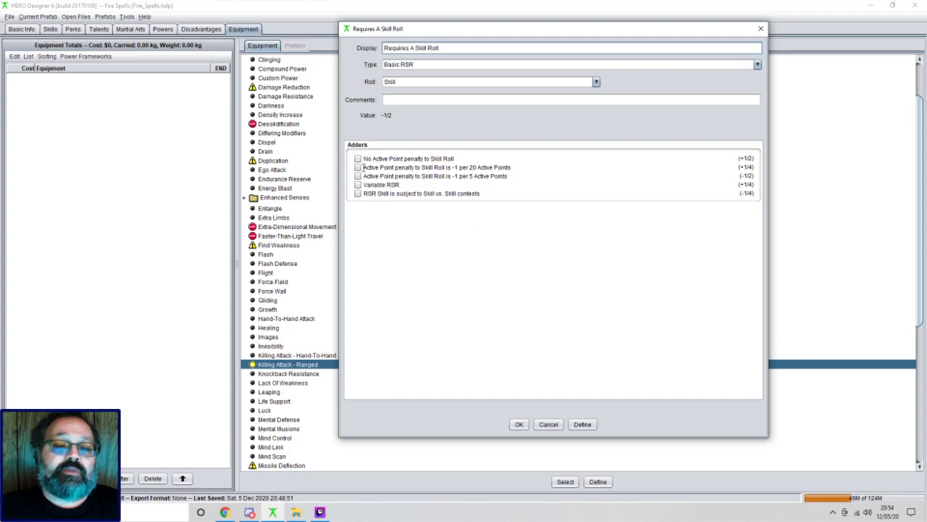
{"action": "left_click", "coordinate": [358, 167]}
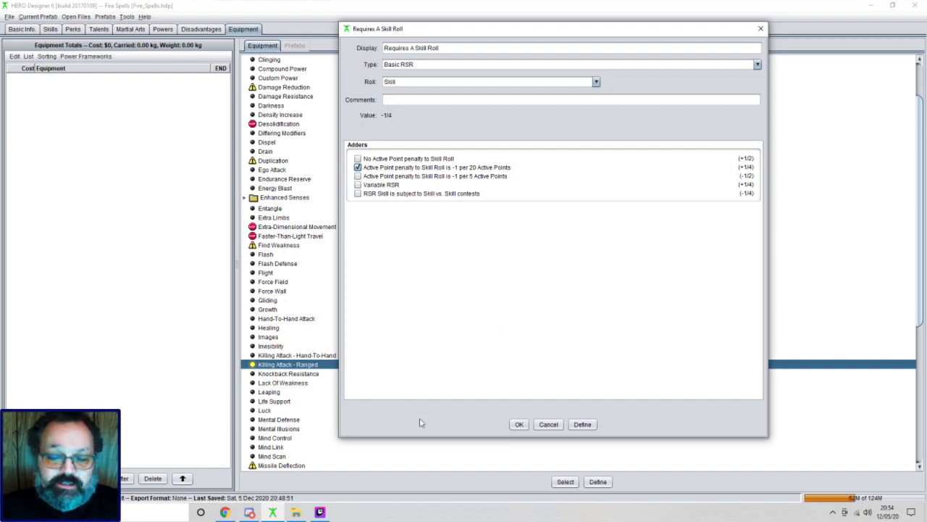
{"action": "left_click", "coordinate": [516, 424]}
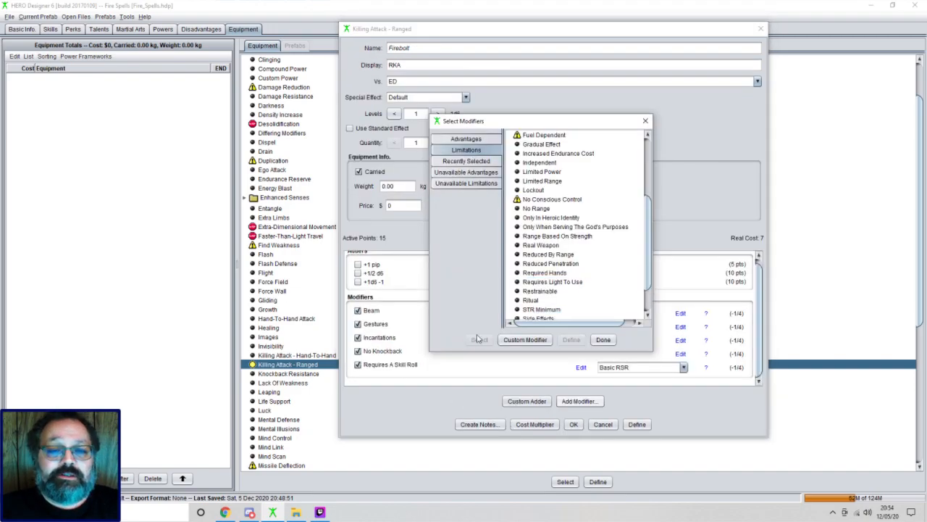
Finish choosing modifiers and add the completed Firebolt attack to the prefab's equipment
{"action": "scroll", "coordinate": [565, 289], "scroll_direction": "down", "scroll_amount": 2}
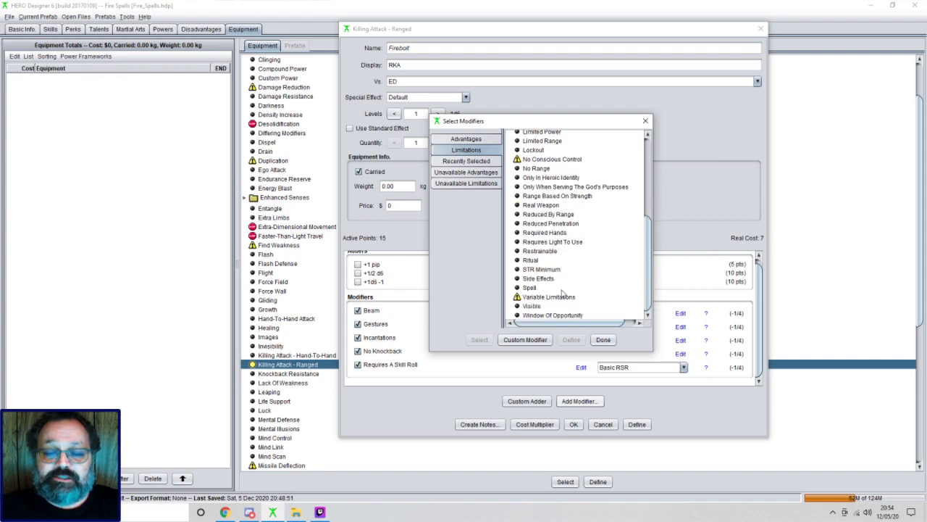
{"action": "left_click", "coordinate": [603, 339]}
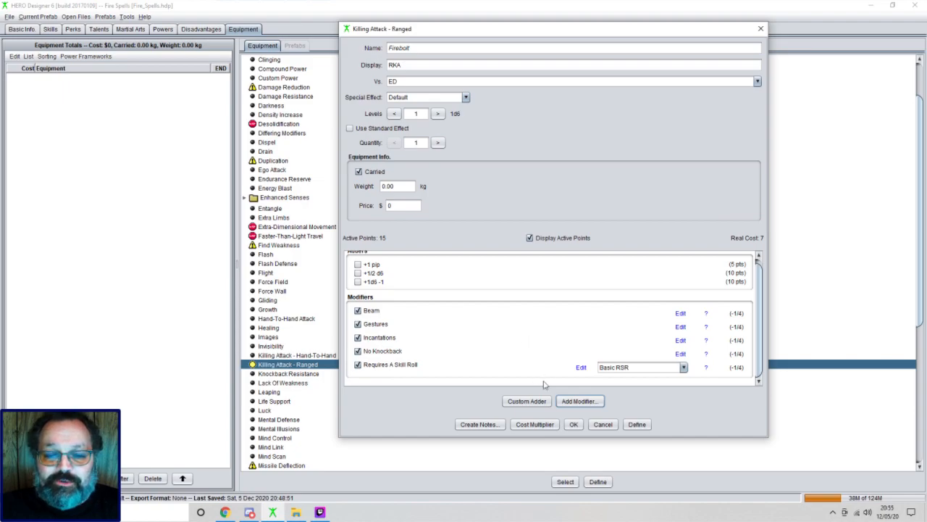
{"action": "left_click", "coordinate": [573, 426]}
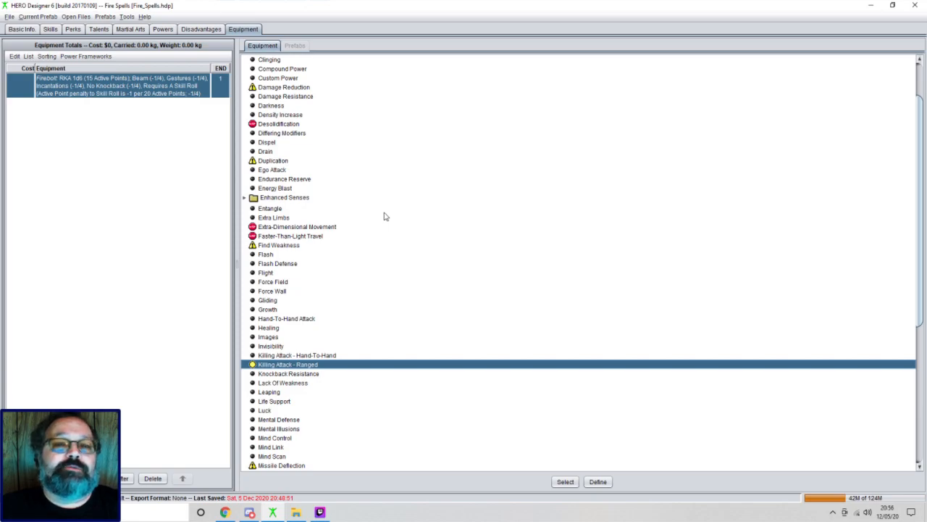
Start another ranged Killing Attack named Fireball and set its levels to 2 (2d6) without any damage adders
{"action": "double_click", "coordinate": [309, 367]}
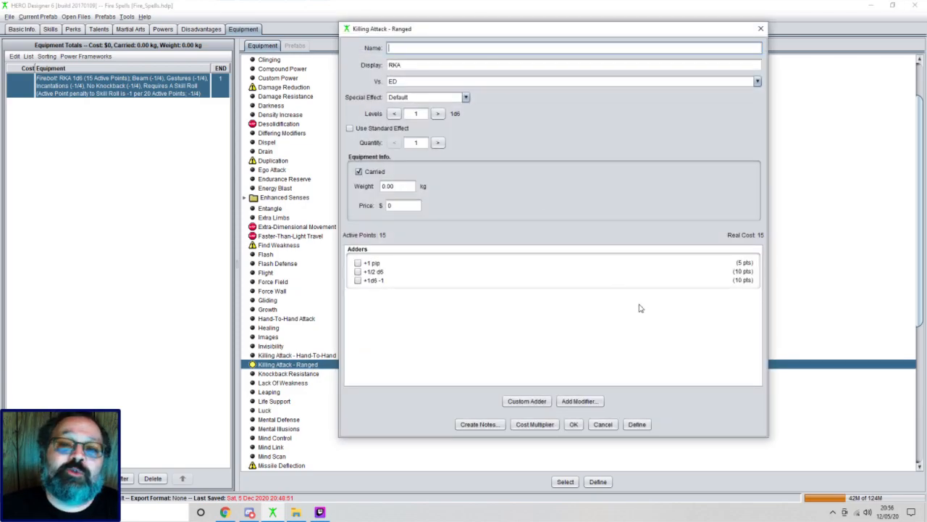
{"action": "type", "text": "Fireball"}
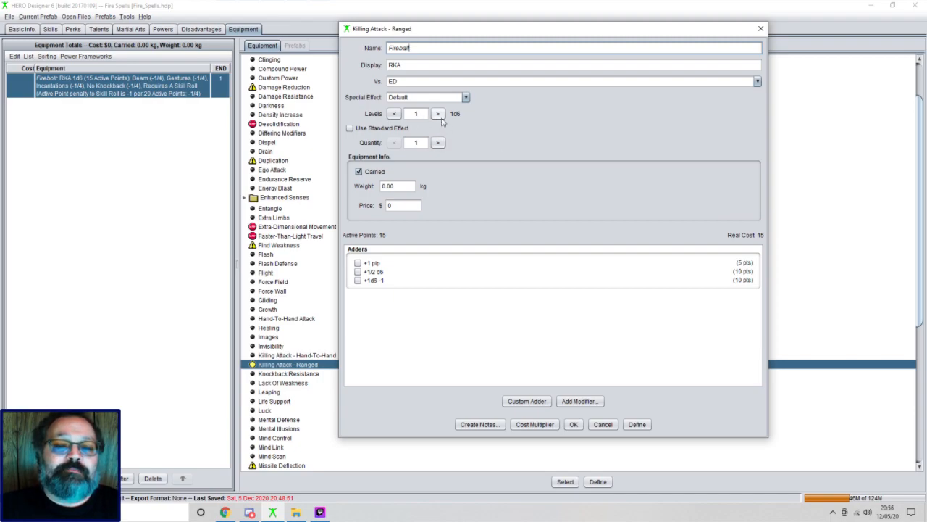
{"action": "left_click", "coordinate": [358, 272]}
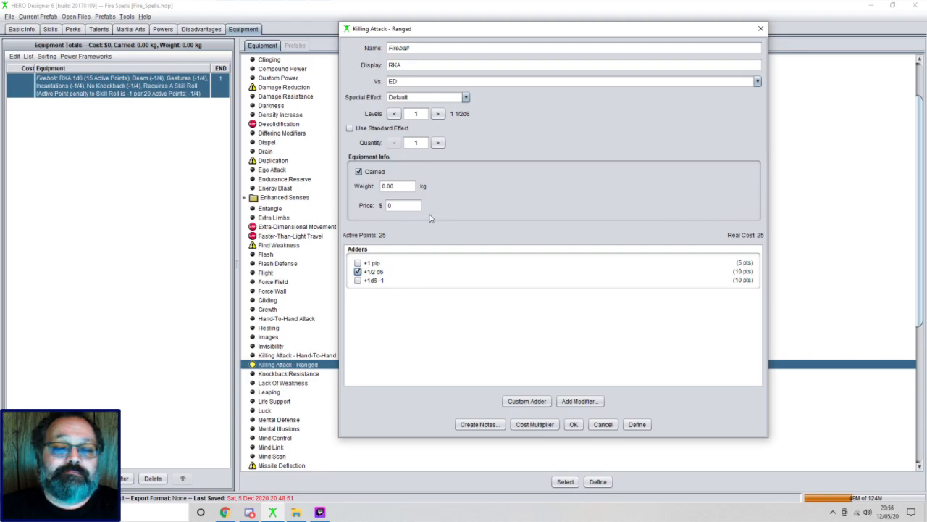
{"action": "left_click", "coordinate": [358, 272]}
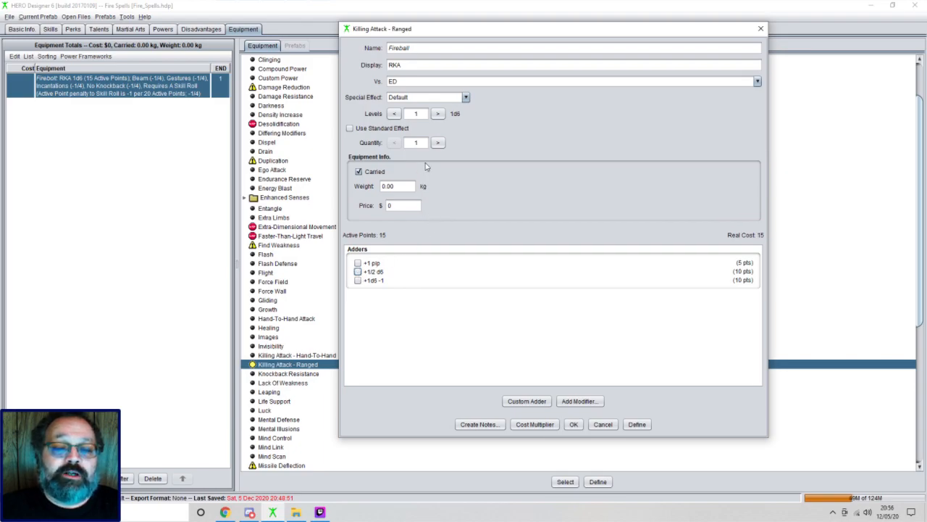
{"action": "left_click", "coordinate": [439, 115]}
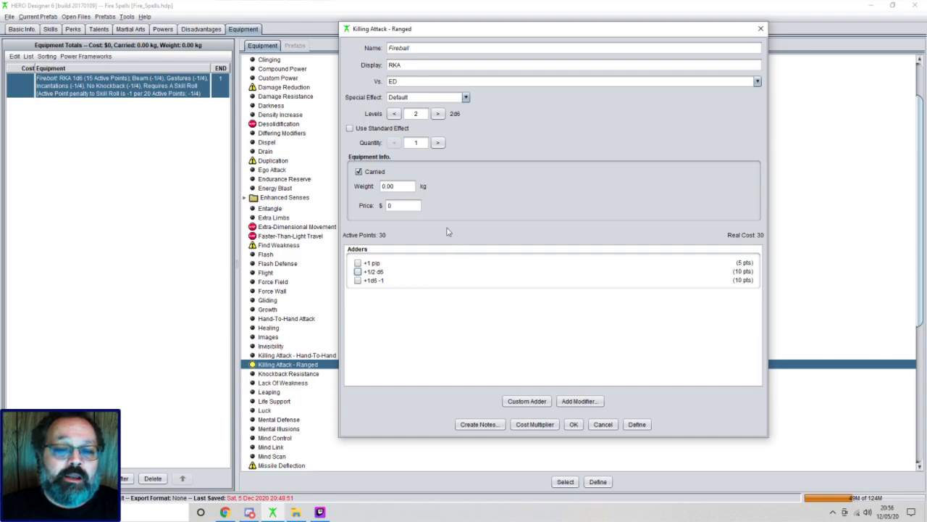
Add the Explosion advantage to Fireball with the Normal (Radius) option and default settings, and finish choosing modifiers
{"action": "left_click", "coordinate": [571, 402]}
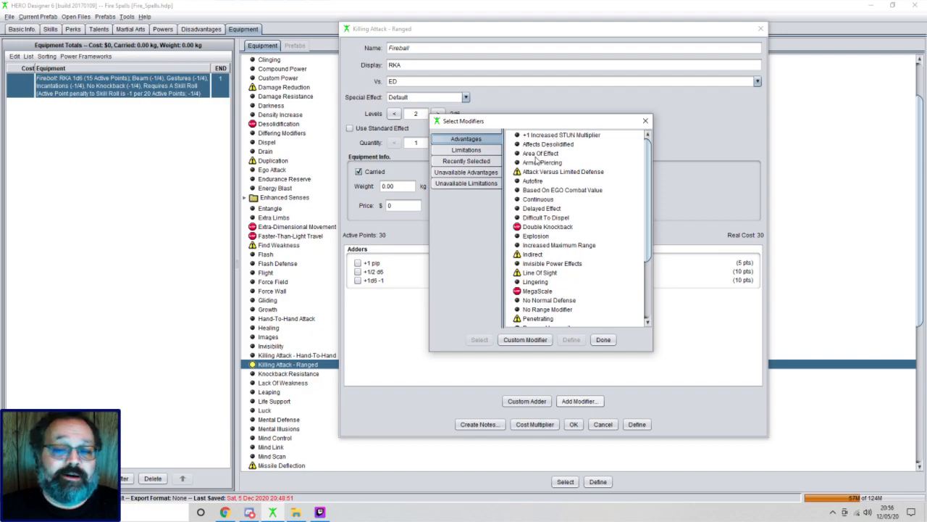
{"action": "left_click", "coordinate": [537, 238]}
{"action": "double_click", "coordinate": [537, 237]}
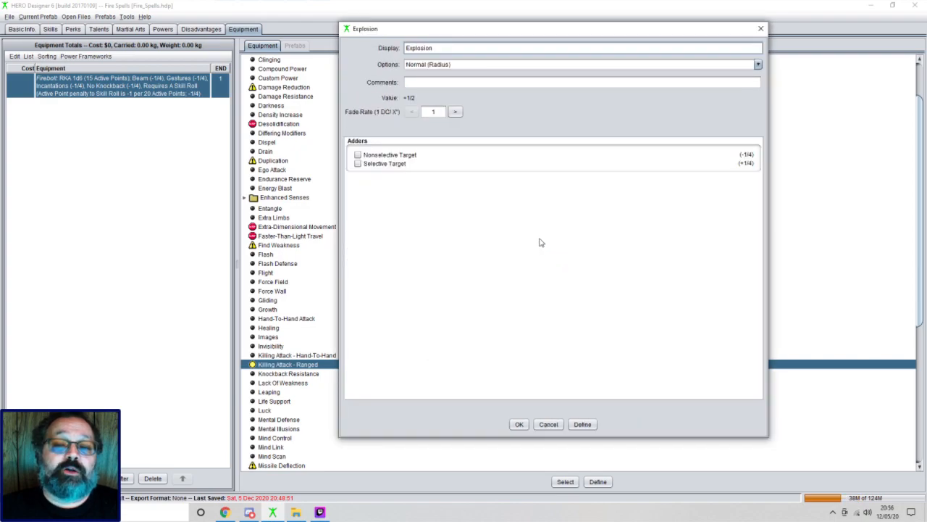
{"action": "left_click", "coordinate": [518, 426]}
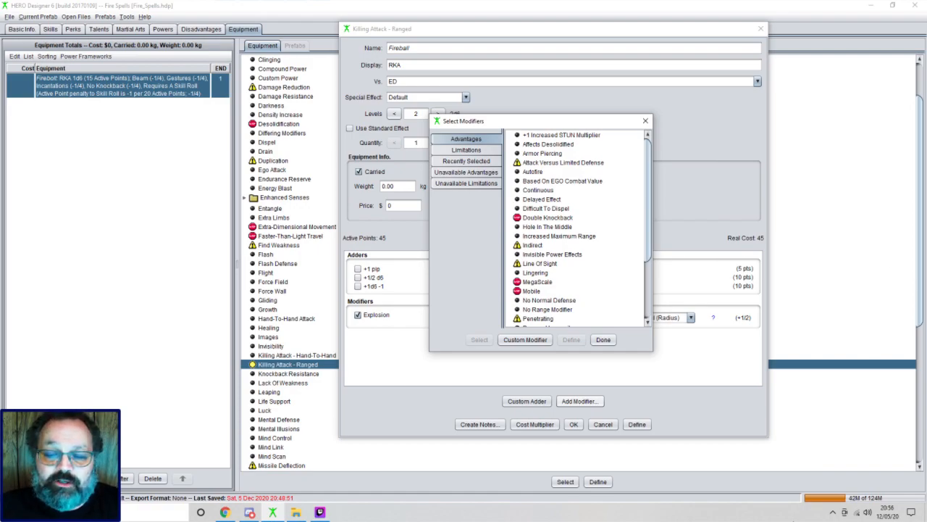
{"action": "left_click", "coordinate": [604, 341]}
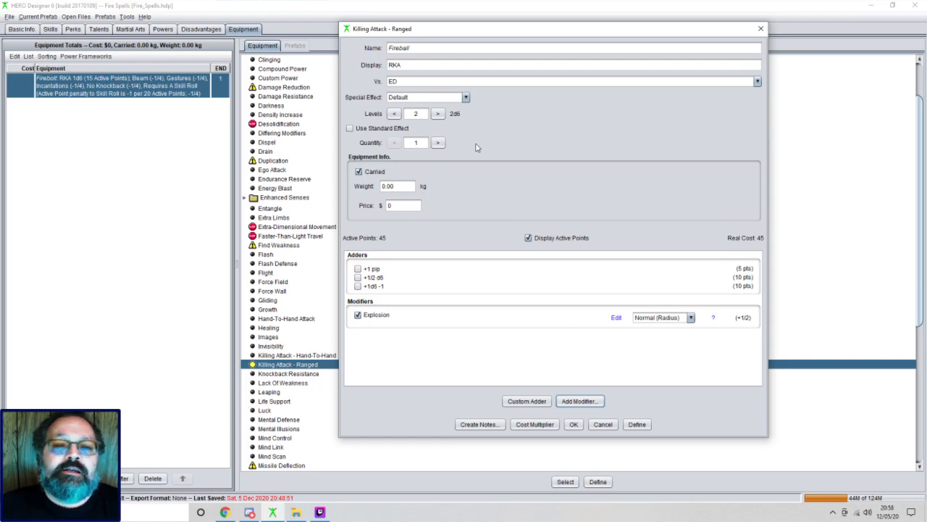
Add the Gestures and Incantations limitations to Fireball with their default settings
{"action": "left_click", "coordinate": [567, 401]}
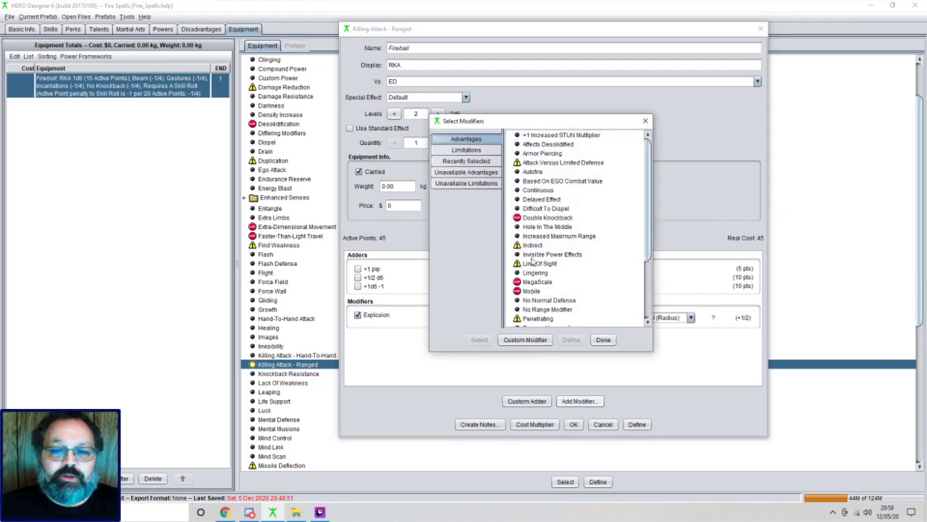
{"action": "left_click", "coordinate": [467, 150]}
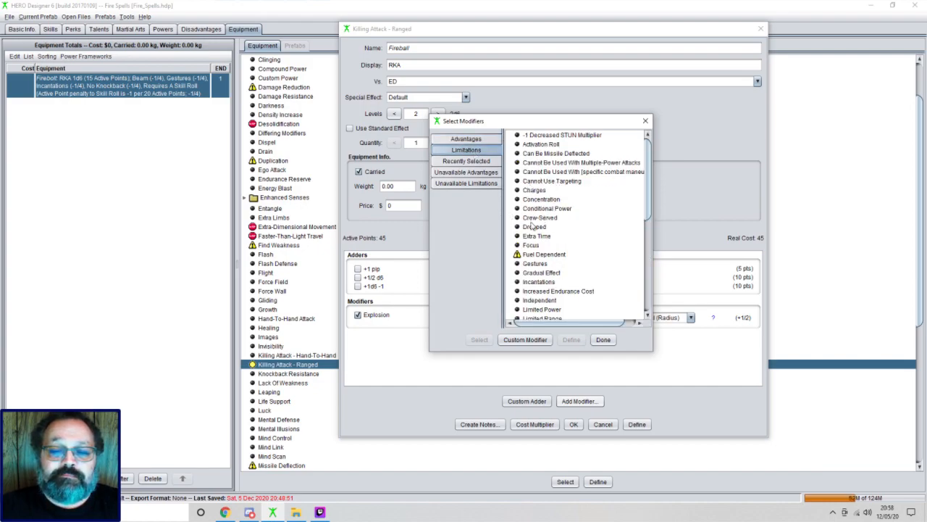
{"action": "double_click", "coordinate": [542, 265]}
{"action": "left_click", "coordinate": [519, 425]}
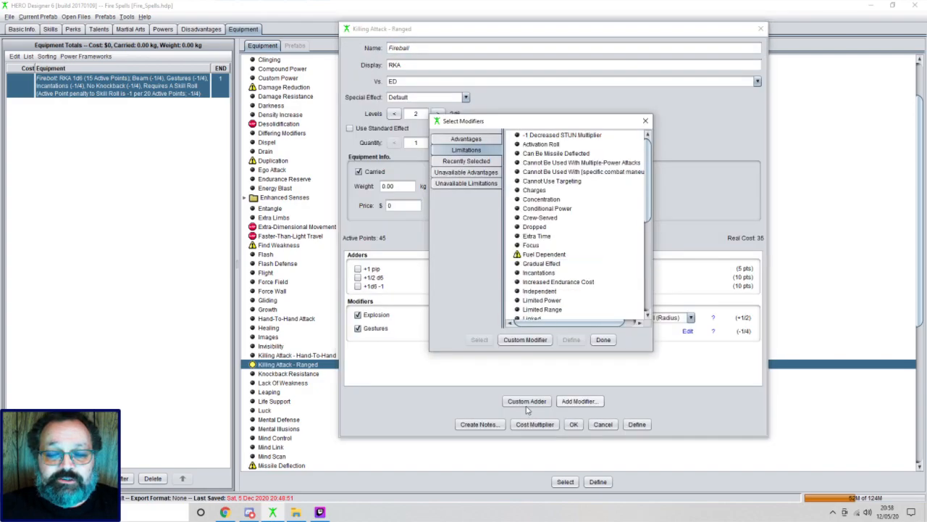
{"action": "double_click", "coordinate": [542, 273]}
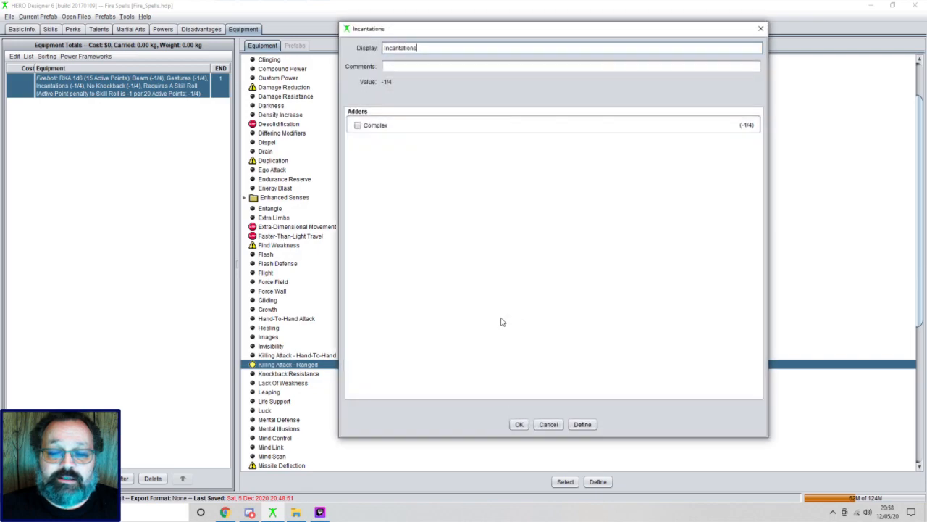
{"action": "left_click", "coordinate": [519, 425]}
Add Requires A Skill Roll to Fireball with the Active Point penalty of -1 per 20 Active Points, and save the attack to the equipment
{"action": "scroll", "coordinate": [569, 230], "scroll_direction": "down", "scroll_amount": 3}
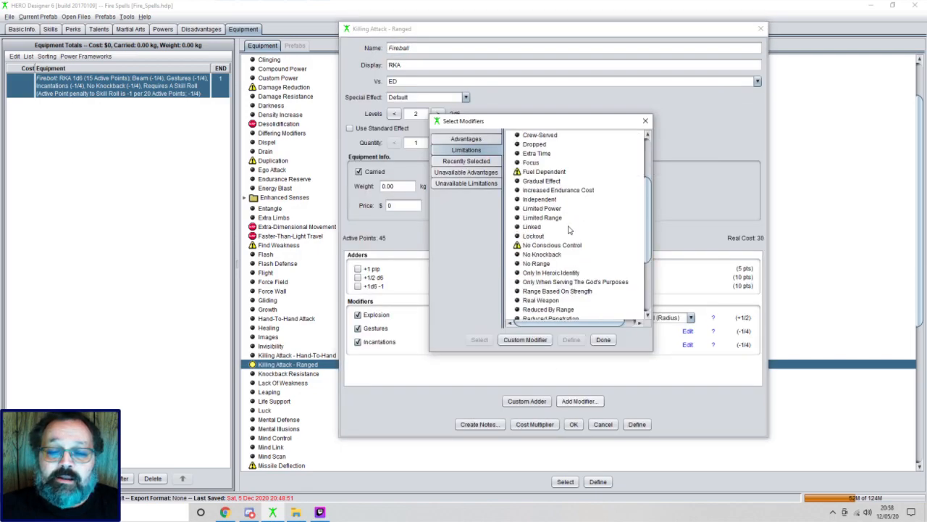
{"action": "scroll", "coordinate": [558, 239], "scroll_direction": "down", "scroll_amount": 1}
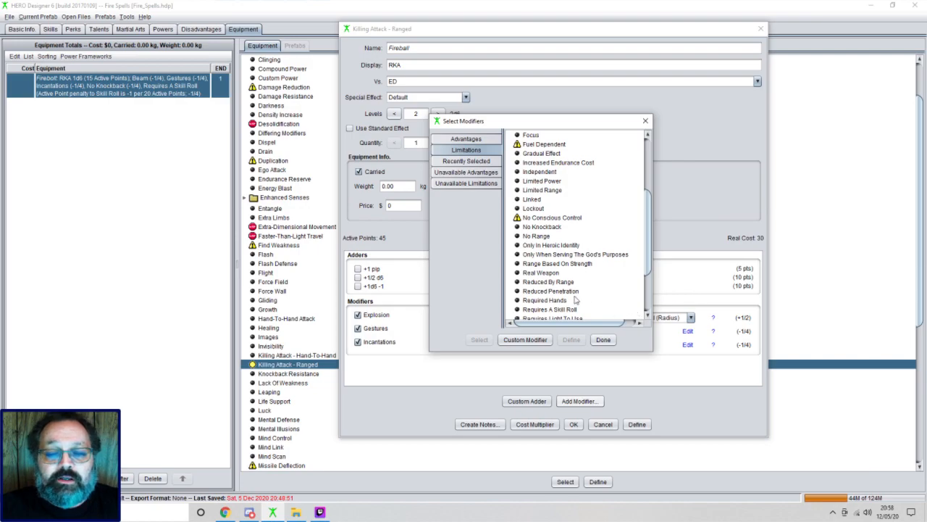
{"action": "scroll", "coordinate": [552, 288], "scroll_direction": "down", "scroll_amount": 1}
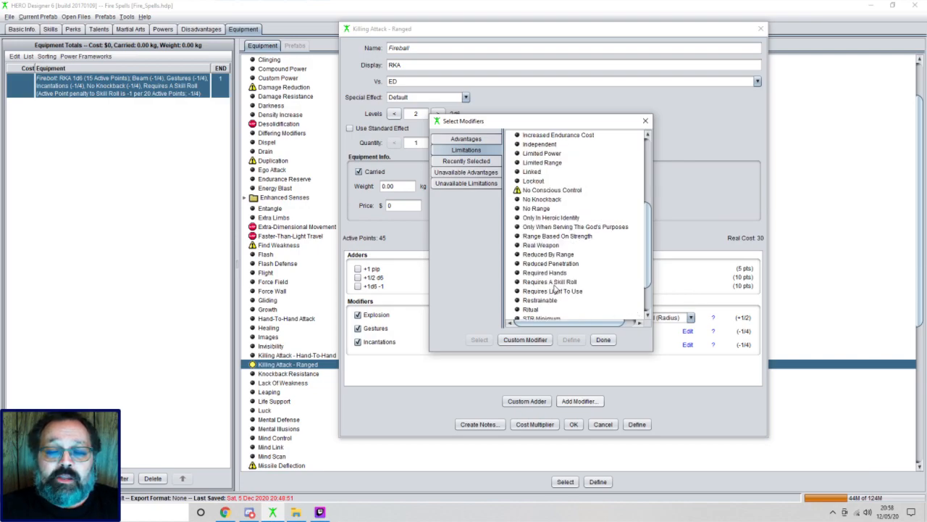
{"action": "left_click", "coordinate": [555, 284]}
{"action": "double_click", "coordinate": [553, 285]}
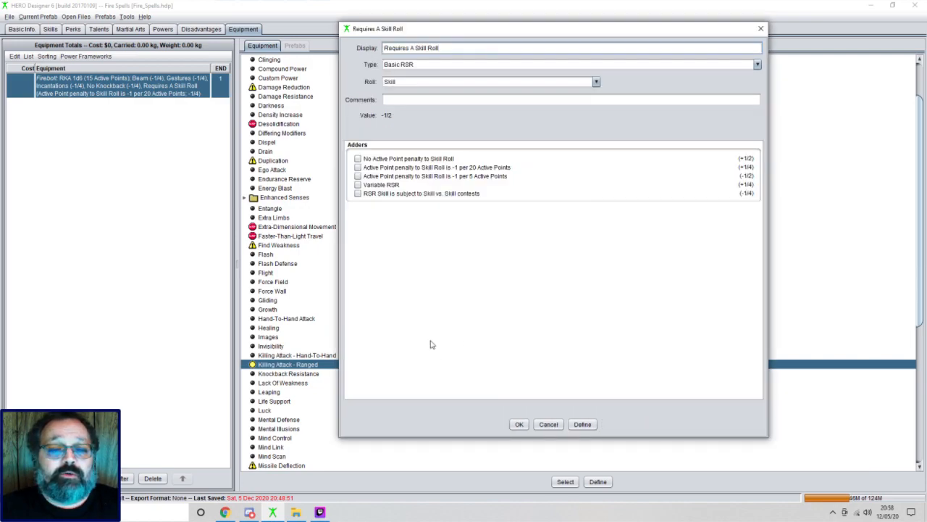
{"action": "left_click", "coordinate": [358, 167]}
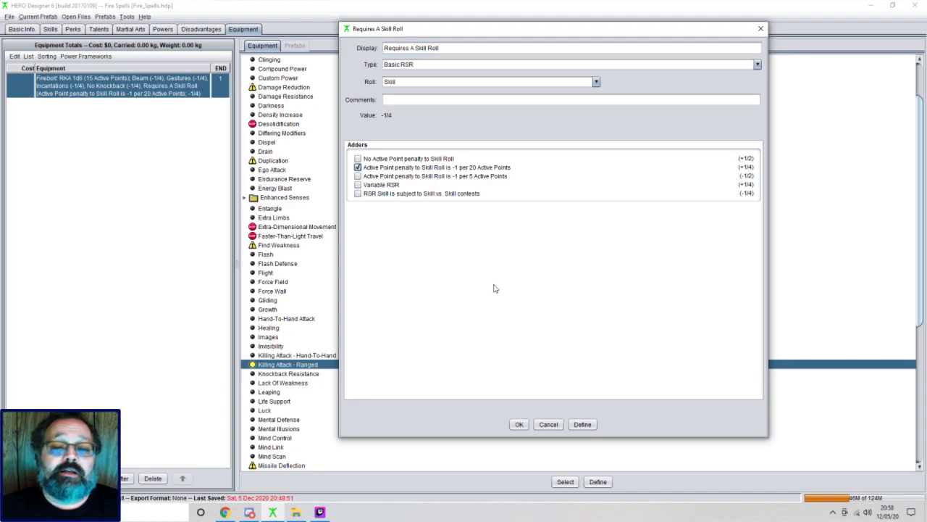
{"action": "left_click", "coordinate": [519, 423]}
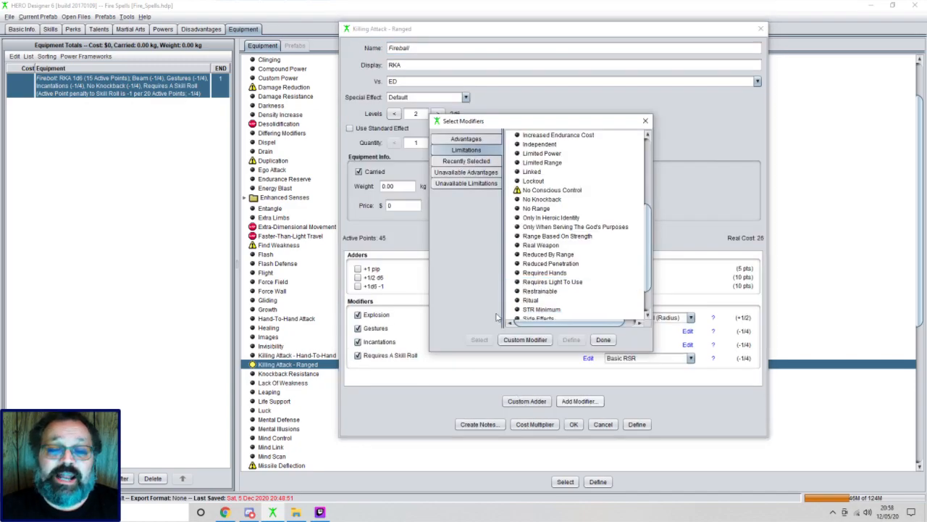
{"action": "left_click", "coordinate": [605, 340]}
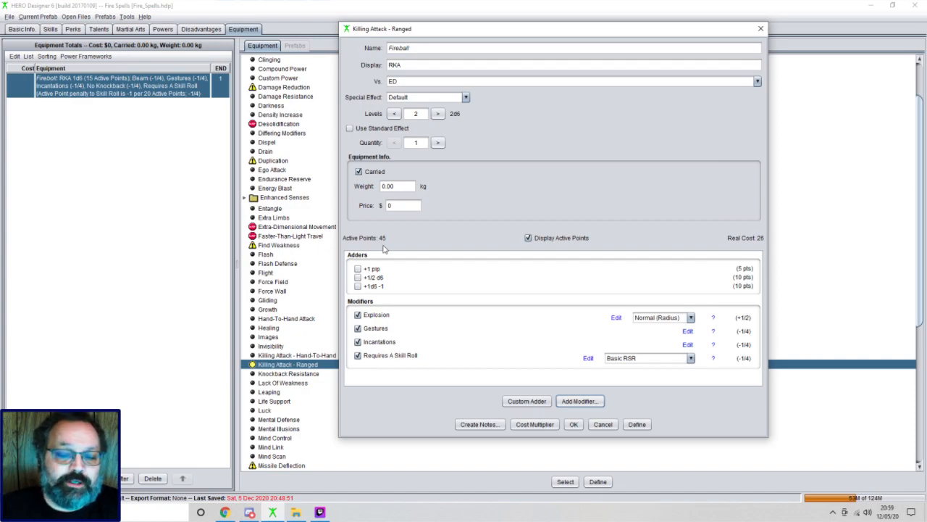
{"action": "left_click", "coordinate": [573, 424]}
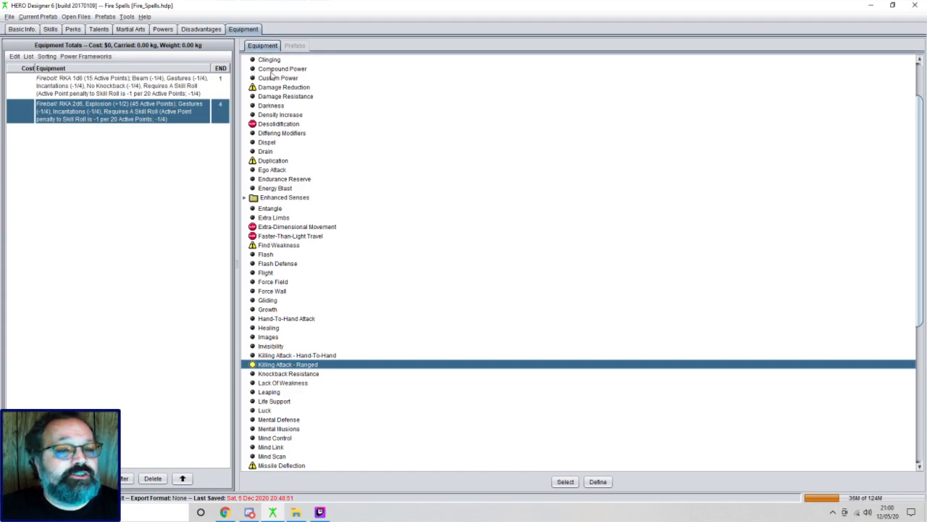
Start another ranged Killing Attack named Firecloak at level 1 and include the +1/2 d6 adder
{"action": "double_click", "coordinate": [305, 366]}
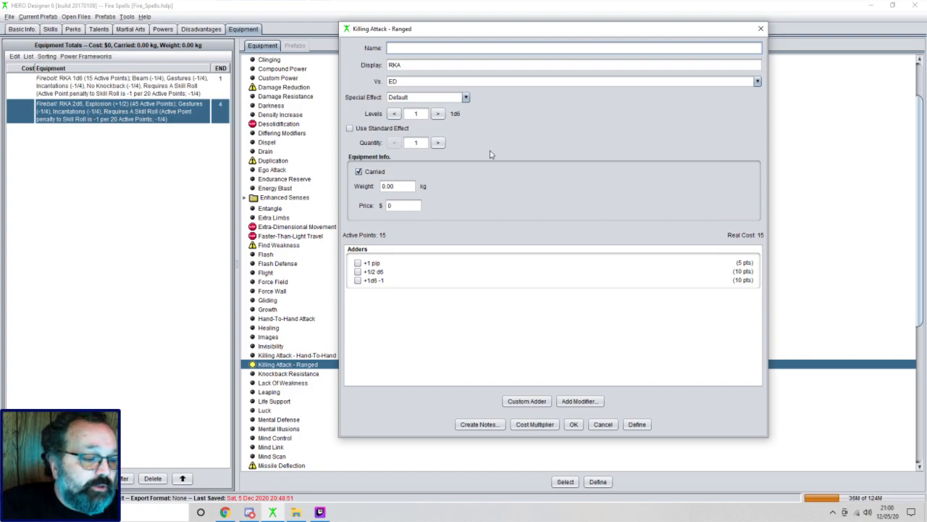
{"action": "type", "text": "Firecla"}
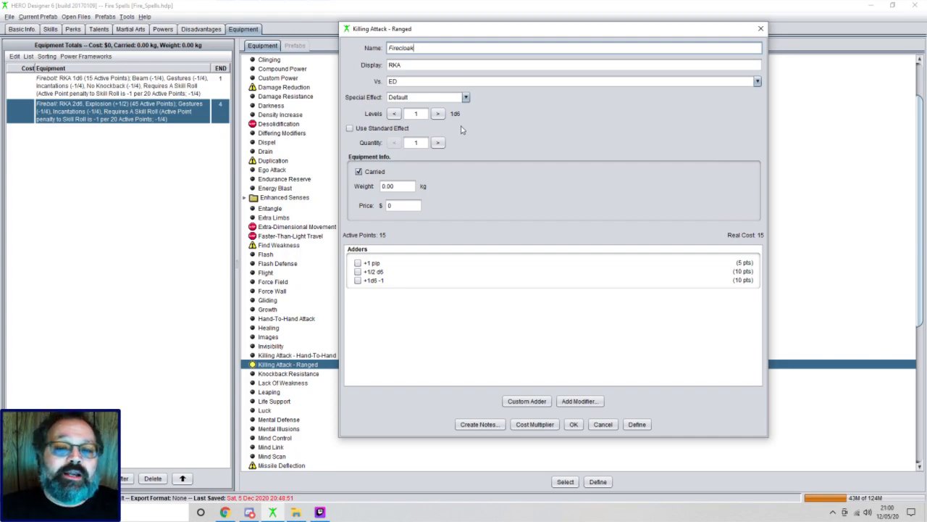
{"action": "left_click", "coordinate": [357, 272]}
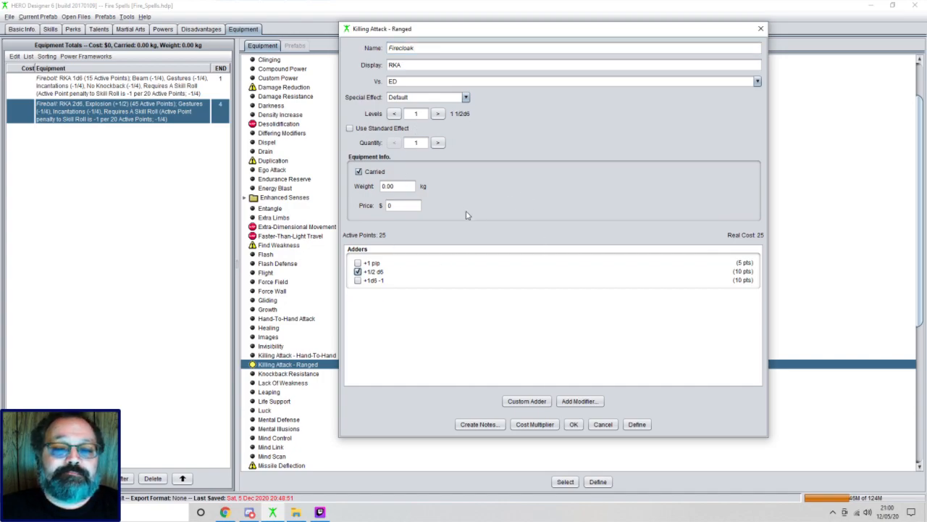
Add the Gestures and Incantations limitations to Firecloak with their default settings
{"action": "left_click", "coordinate": [581, 401]}
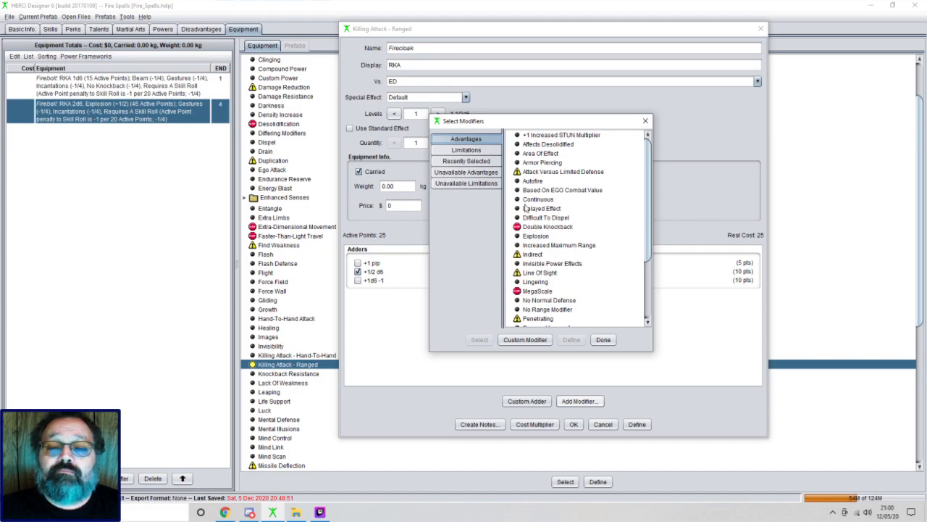
{"action": "left_click", "coordinate": [485, 151]}
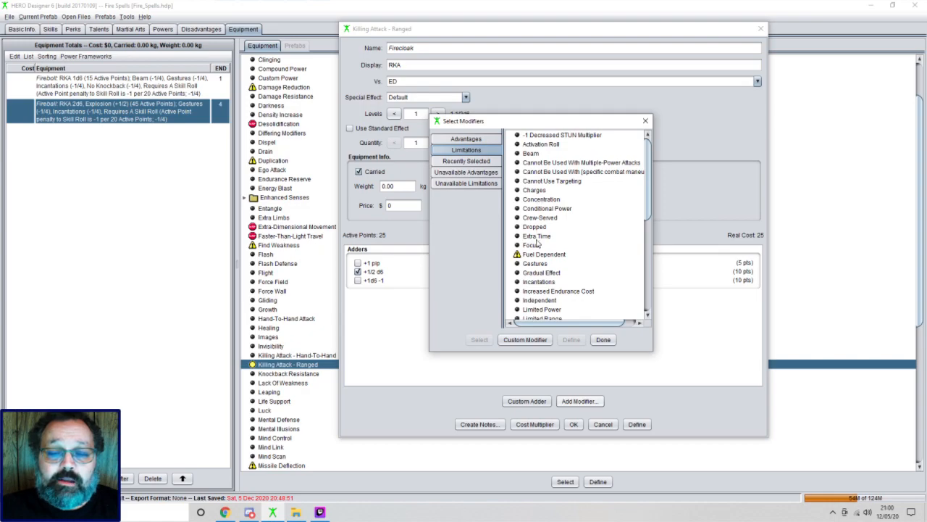
{"action": "left_click", "coordinate": [536, 265]}
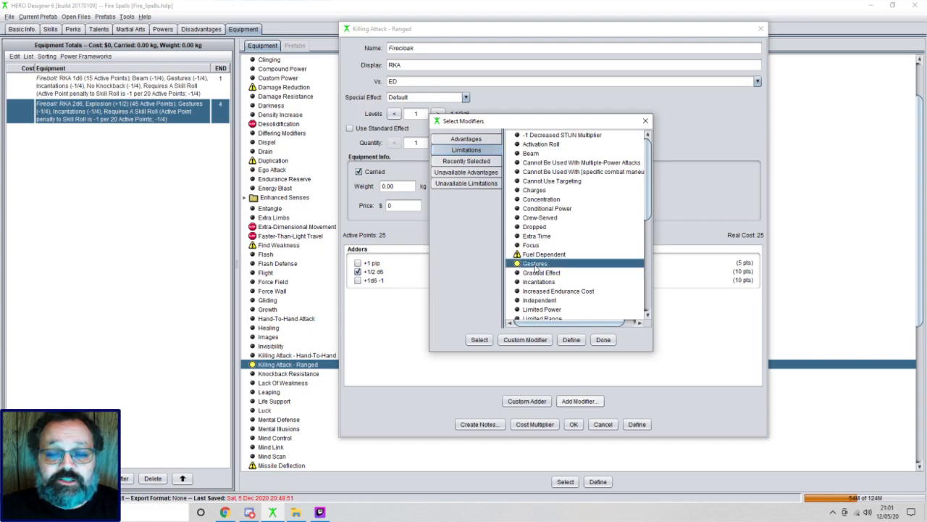
{"action": "double_click", "coordinate": [536, 265]}
{"action": "left_click", "coordinate": [521, 426]}
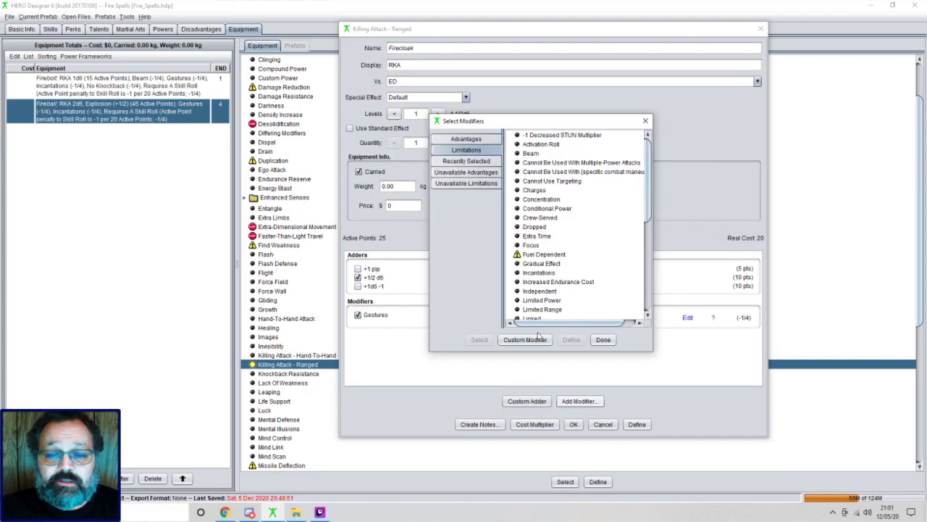
{"action": "left_click", "coordinate": [536, 273]}
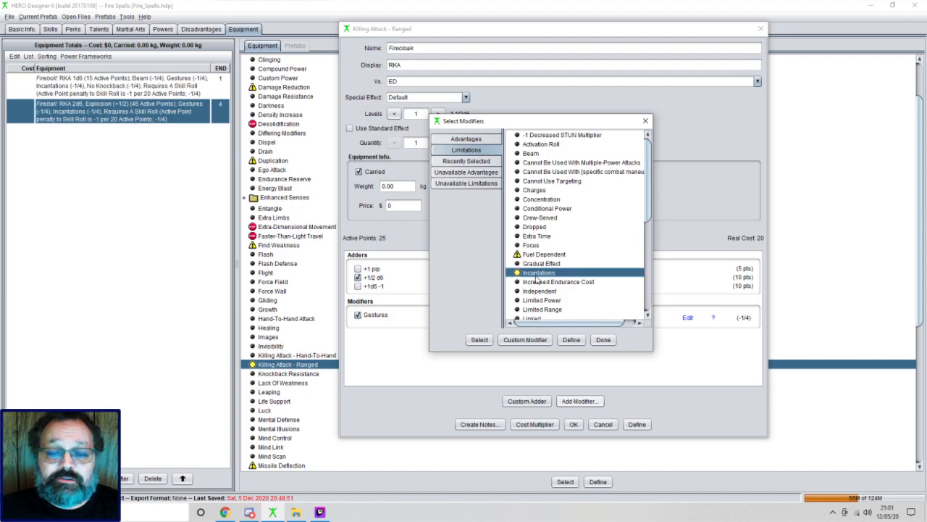
{"action": "double_click", "coordinate": [537, 273]}
{"action": "left_click", "coordinate": [517, 426]}
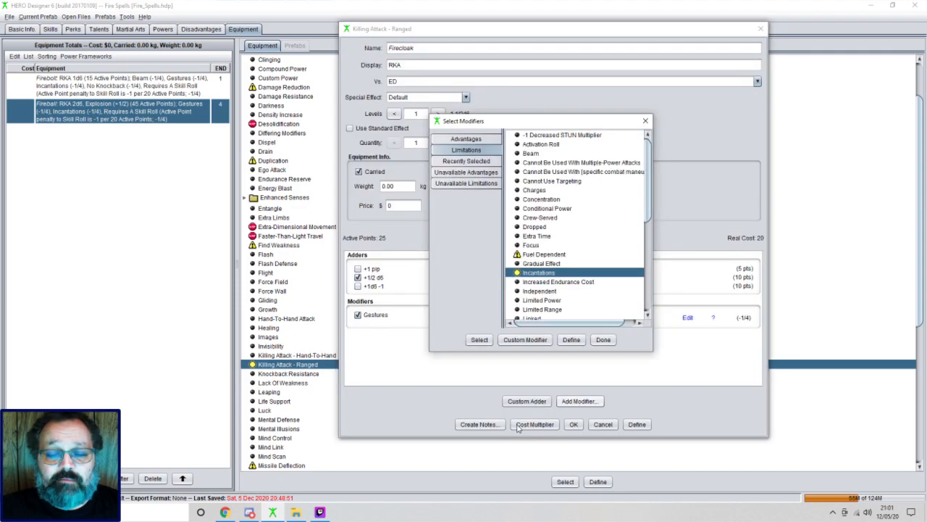
Add the No Range limitation to Firecloak with its default settings
{"action": "scroll", "coordinate": [535, 228], "scroll_direction": "down", "scroll_amount": 2}
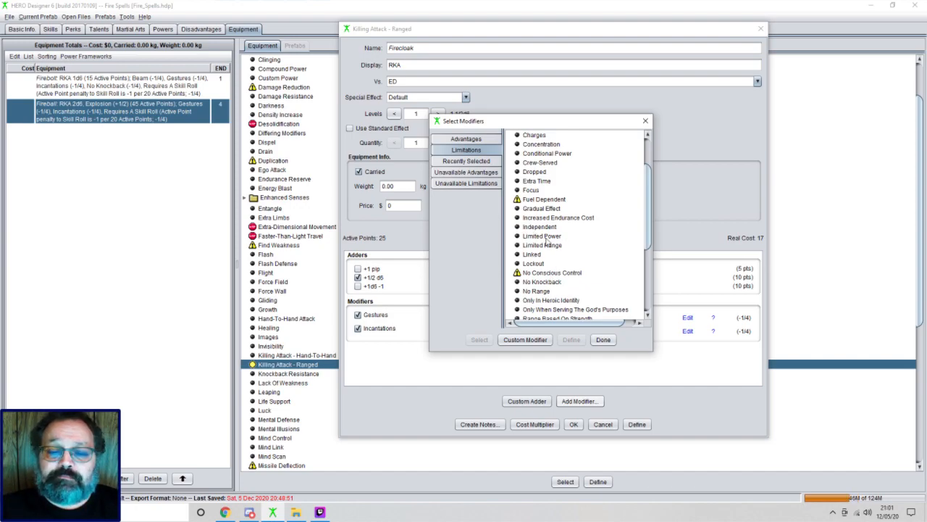
{"action": "scroll", "coordinate": [548, 242], "scroll_direction": "down", "scroll_amount": 1}
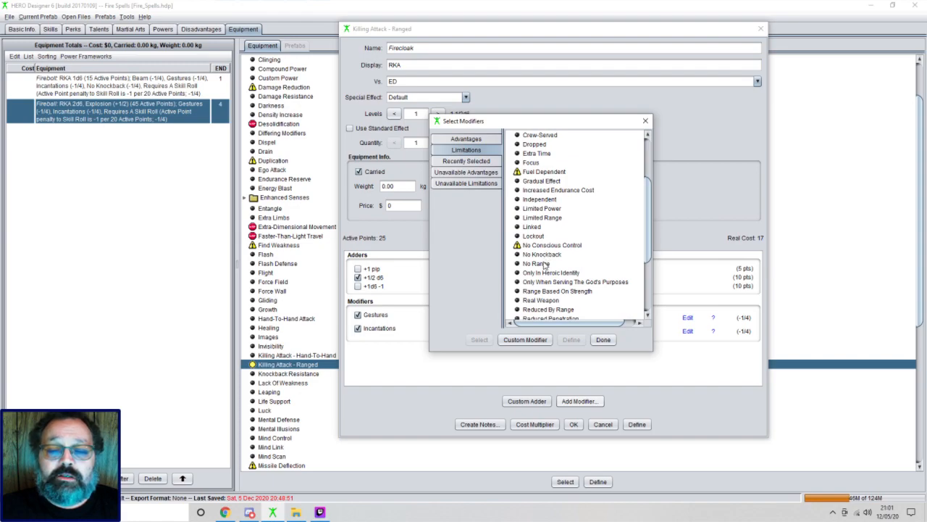
{"action": "left_click", "coordinate": [545, 265]}
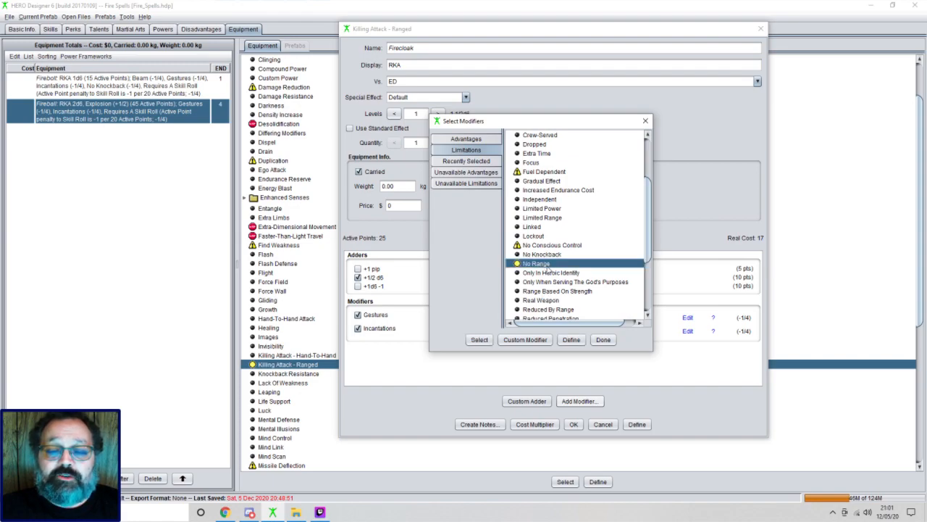
{"action": "left_click", "coordinate": [602, 339]}
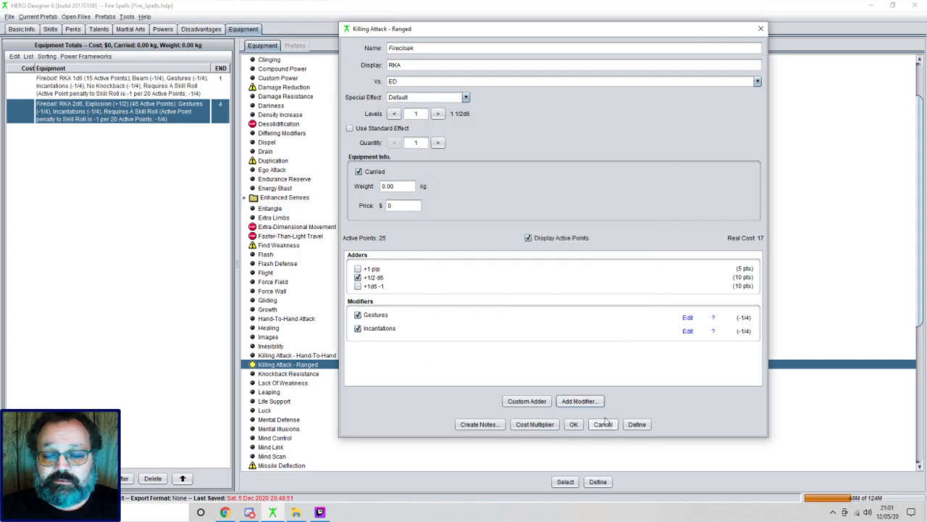
{"action": "left_click", "coordinate": [588, 400]}
{"action": "left_click", "coordinate": [466, 149]}
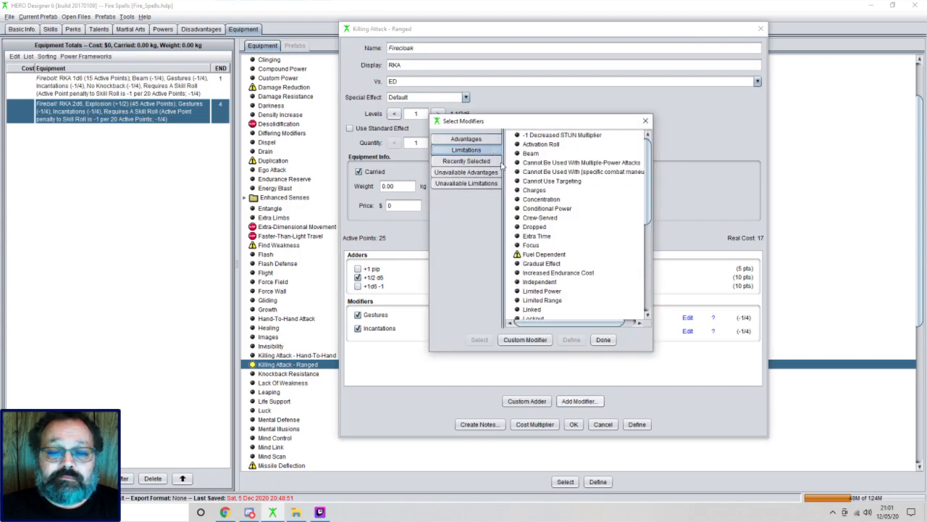
{"action": "double_click", "coordinate": [543, 264]}
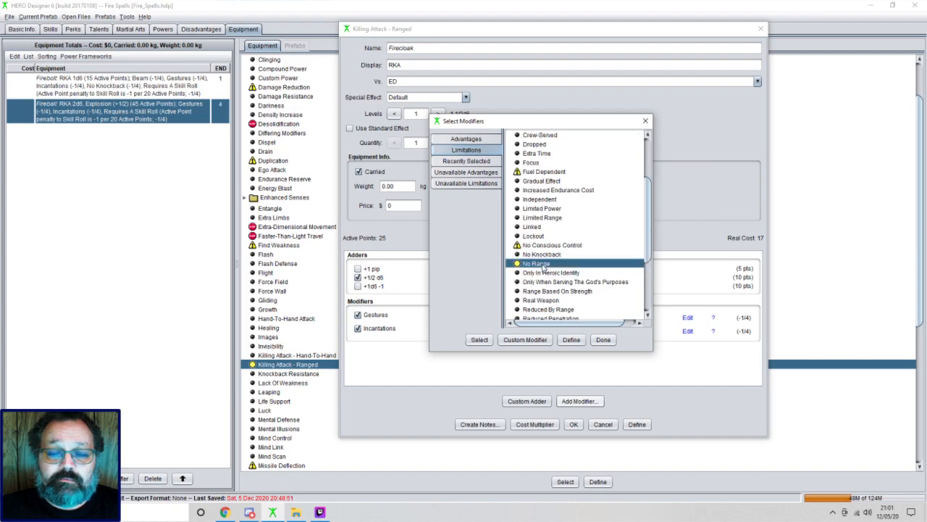
{"action": "left_click", "coordinate": [519, 274]}
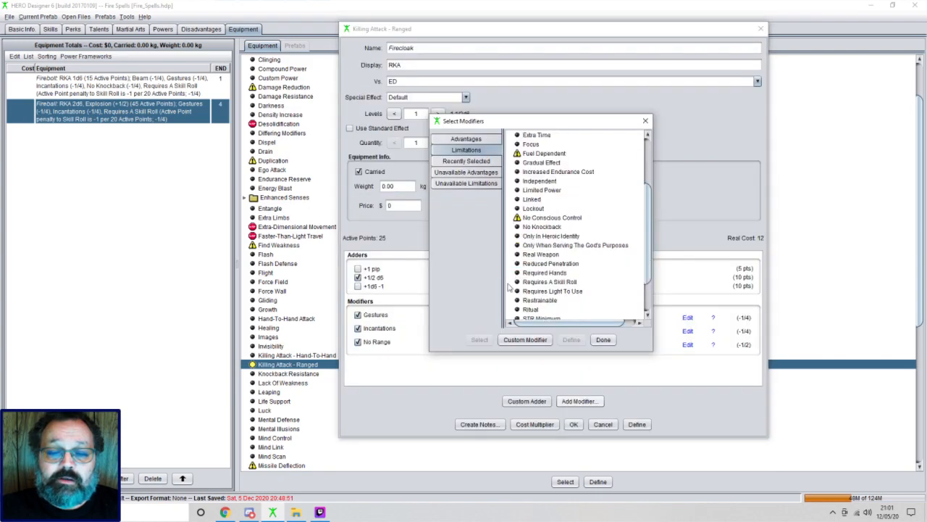
Add the Requires A Skill Roll limitation to Firecloak with the Active Point penalty of -1 per 20 Active Points
{"action": "double_click", "coordinate": [529, 282]}
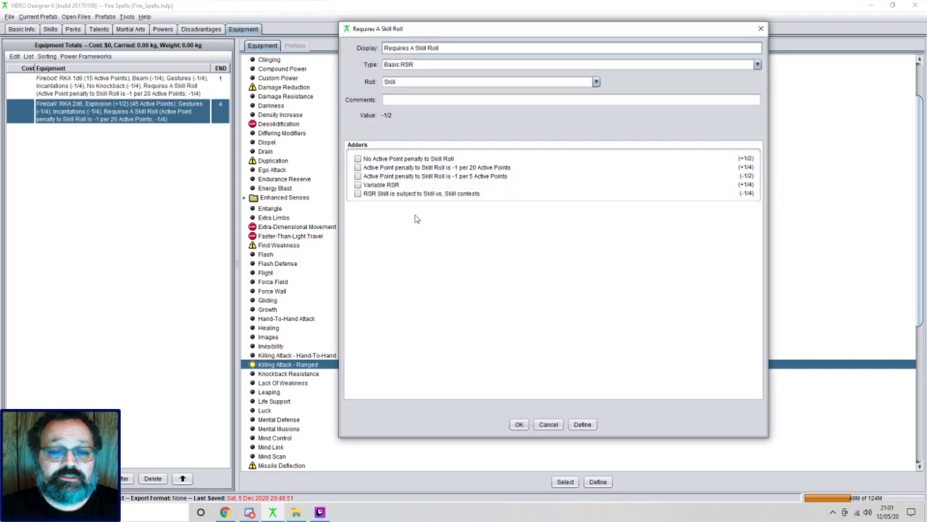
{"action": "left_click", "coordinate": [358, 167]}
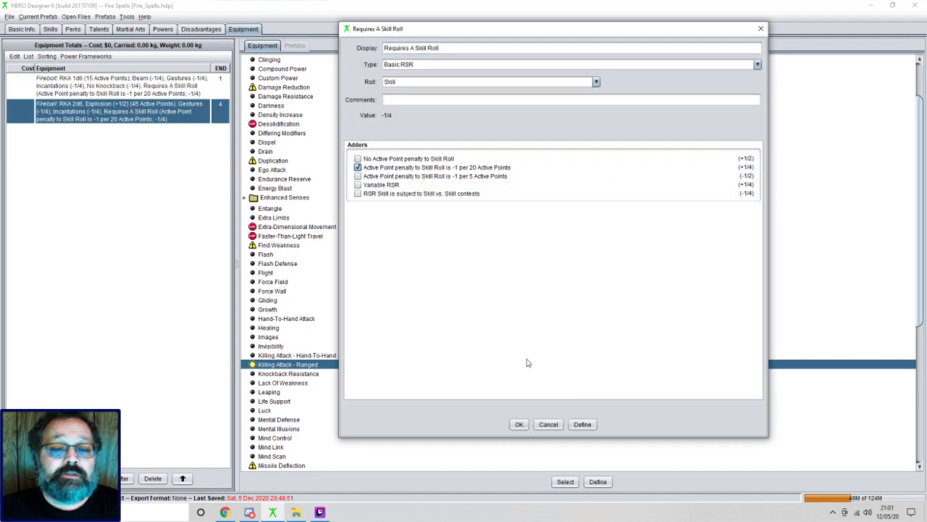
{"action": "left_click", "coordinate": [518, 424]}
Look up why the Damage Shield advantage is unavailable for Firecloak
{"action": "left_click", "coordinate": [465, 138]}
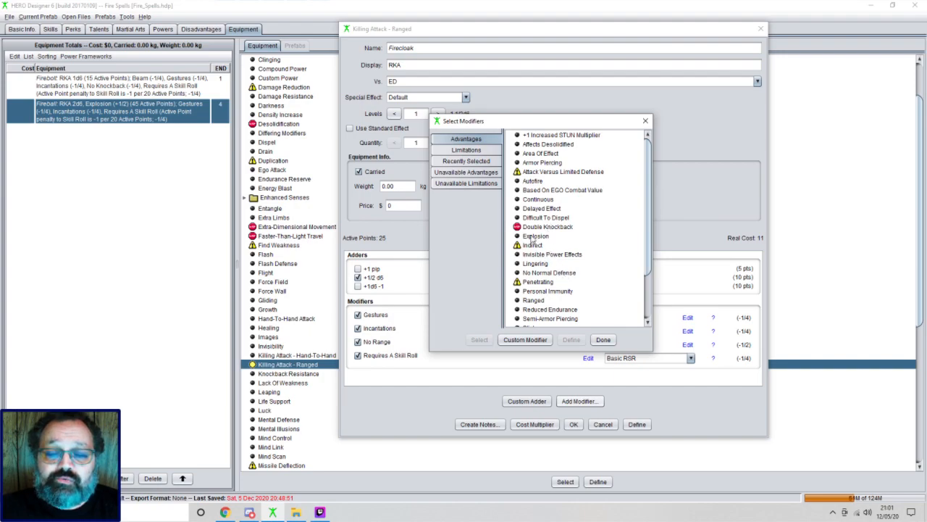
{"action": "left_click", "coordinate": [469, 174]}
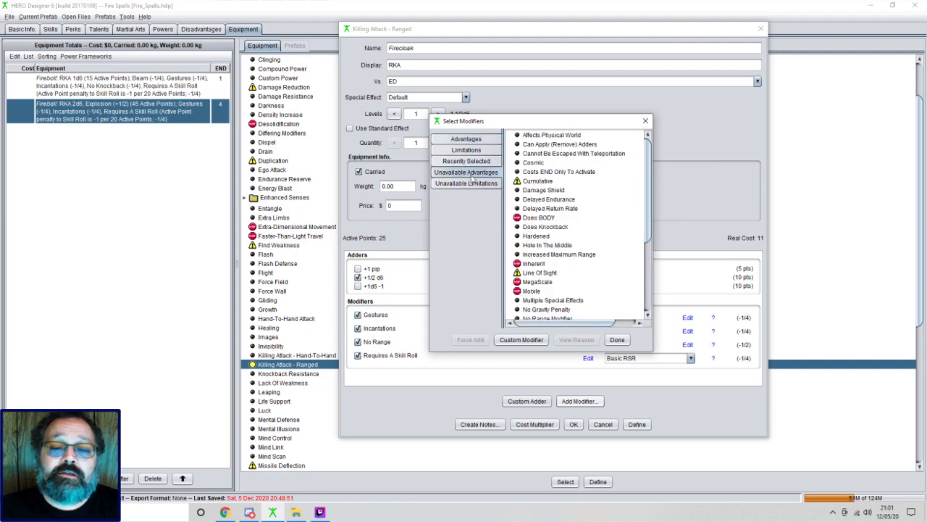
{"action": "left_click", "coordinate": [542, 190]}
{"action": "left_click", "coordinate": [584, 339]}
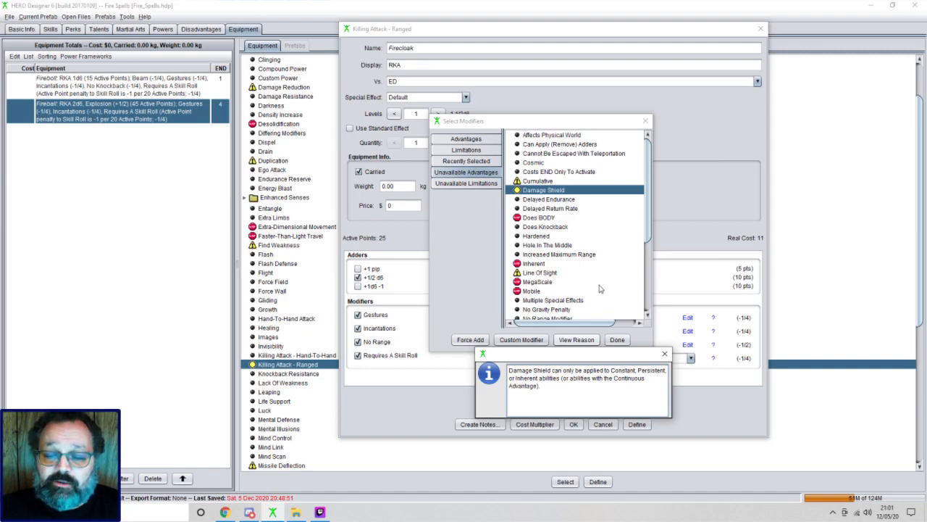
{"action": "left_click", "coordinate": [666, 354]}
Add the Continuous advantage to Firecloak with its default settings
{"action": "left_click", "coordinate": [466, 139]}
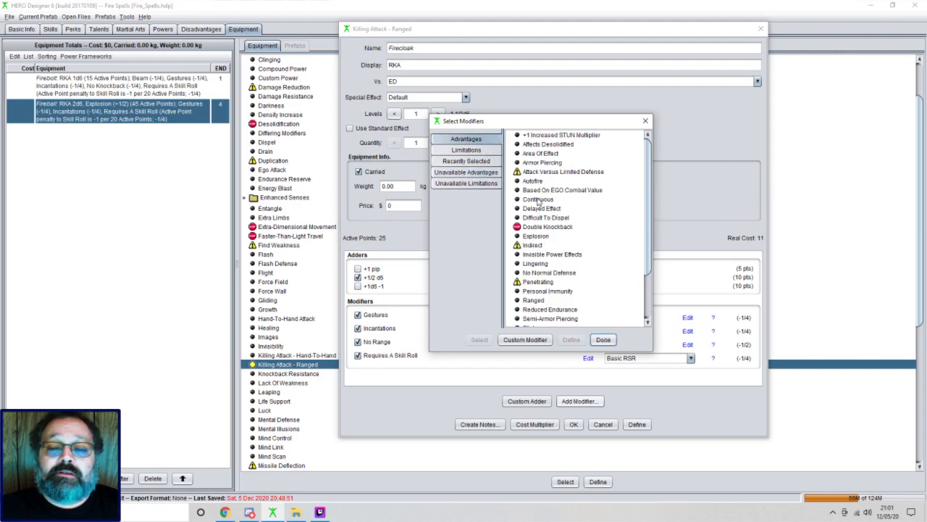
{"action": "double_click", "coordinate": [537, 203]}
{"action": "left_click", "coordinate": [517, 275]}
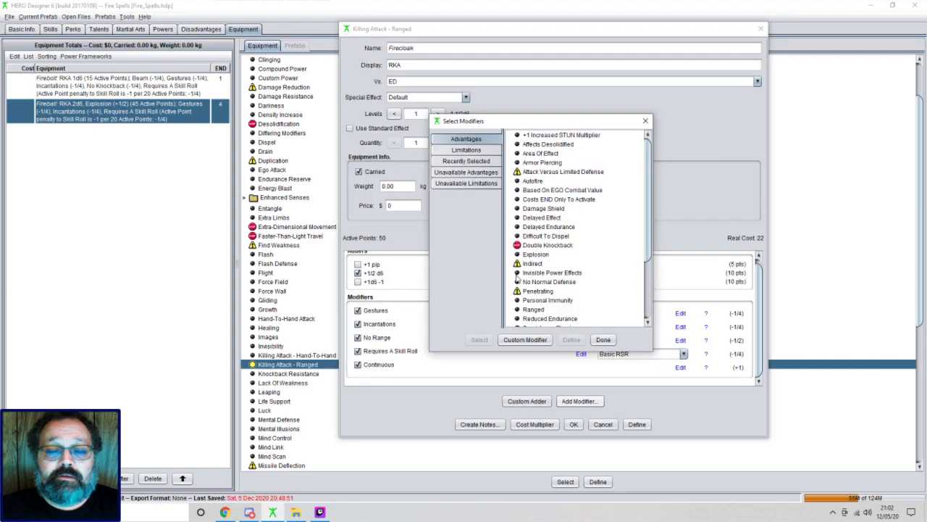
Add the Damage Shield advantage to Firecloak with its default settings and accept the removal of No Range
{"action": "double_click", "coordinate": [542, 209]}
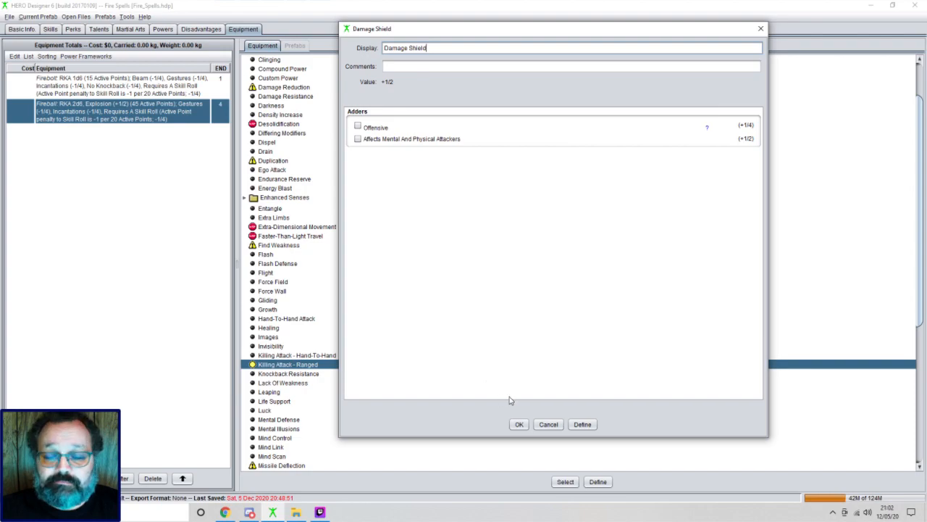
{"action": "left_click", "coordinate": [523, 424]}
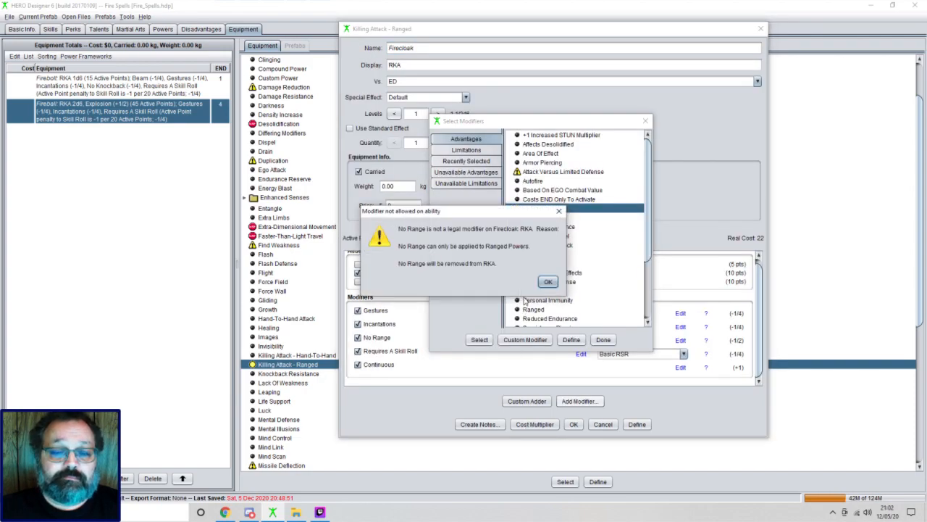
{"action": "left_click", "coordinate": [548, 281]}
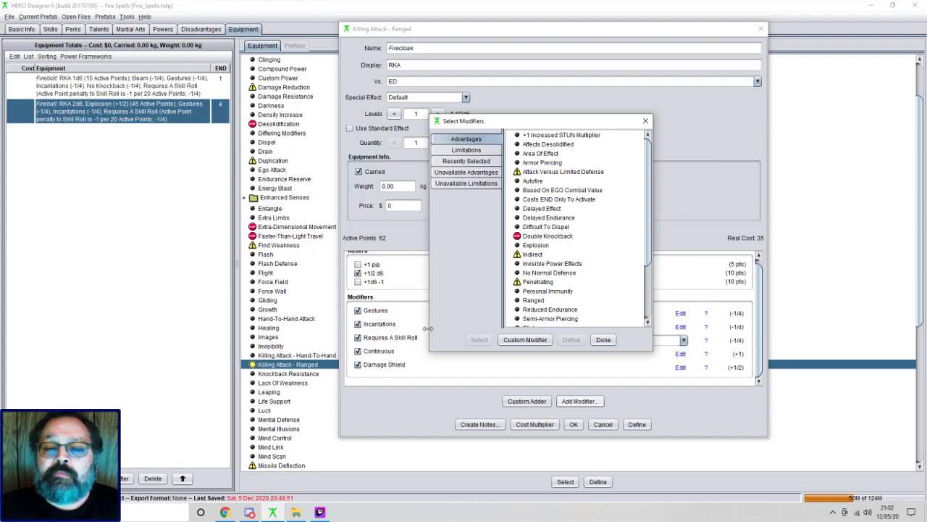
{"action": "left_click", "coordinate": [602, 339]}
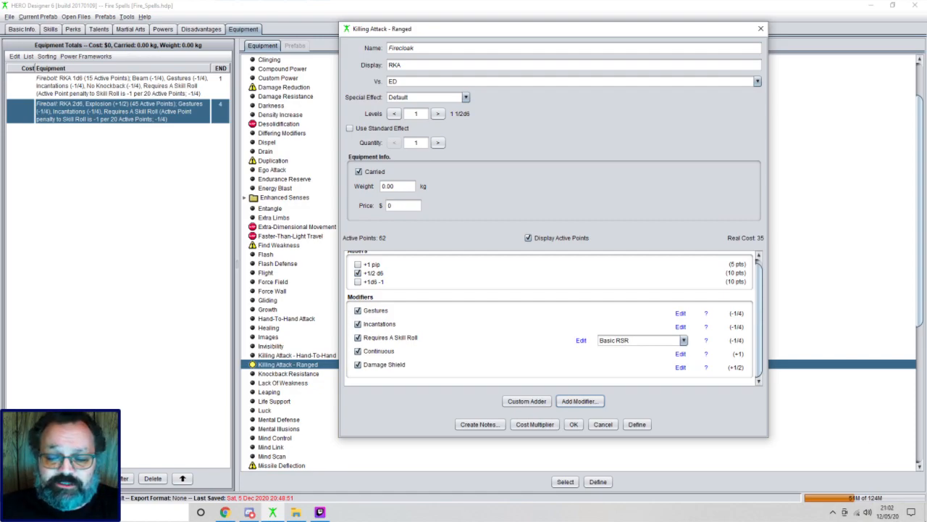
Add the Side Effects limitation to Firecloak as a Major Side Effect and save the attack to the equipment list
{"action": "left_click", "coordinate": [580, 400]}
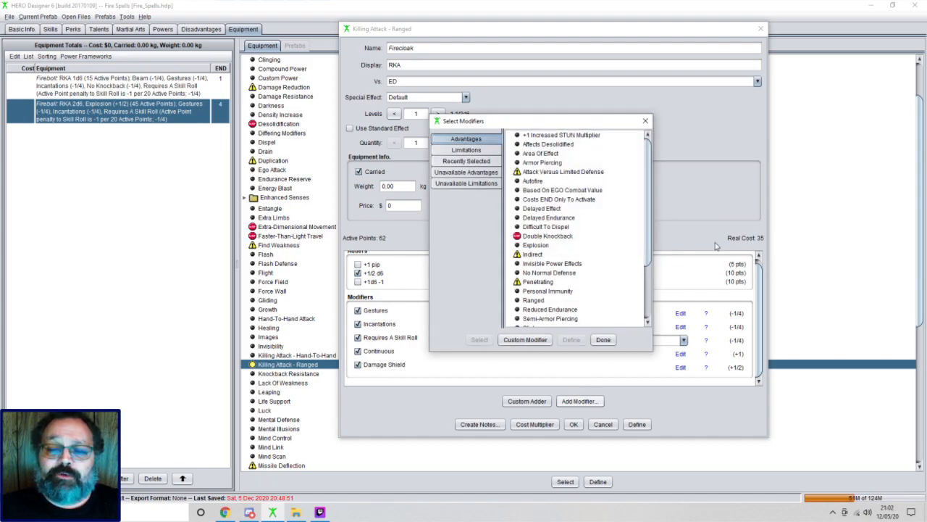
{"action": "left_click", "coordinate": [481, 150]}
{"action": "scroll", "coordinate": [548, 239], "scroll_direction": "down", "scroll_amount": 5}
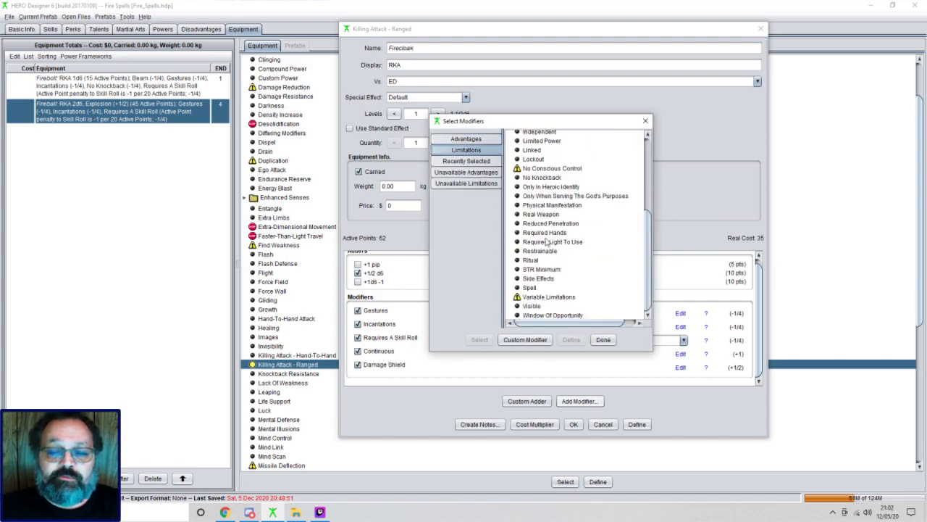
{"action": "double_click", "coordinate": [540, 279]}
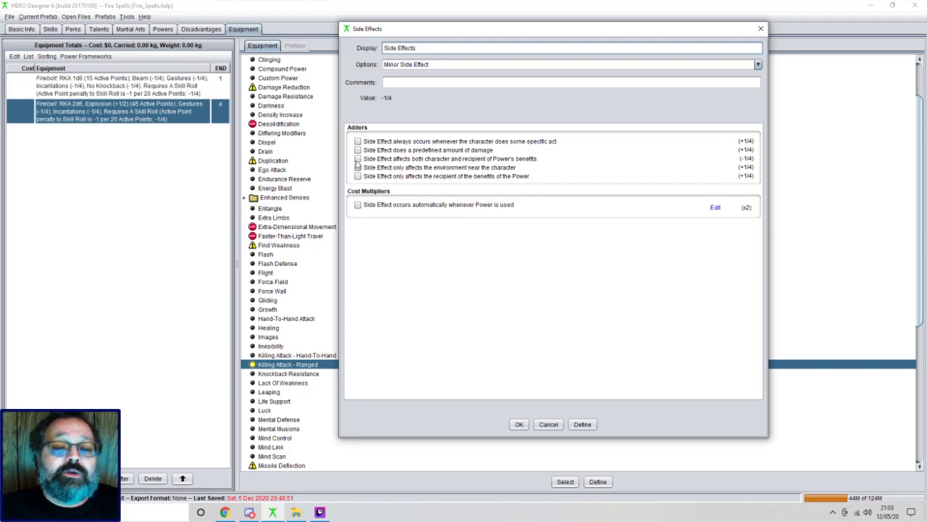
{"action": "left_click", "coordinate": [758, 65]}
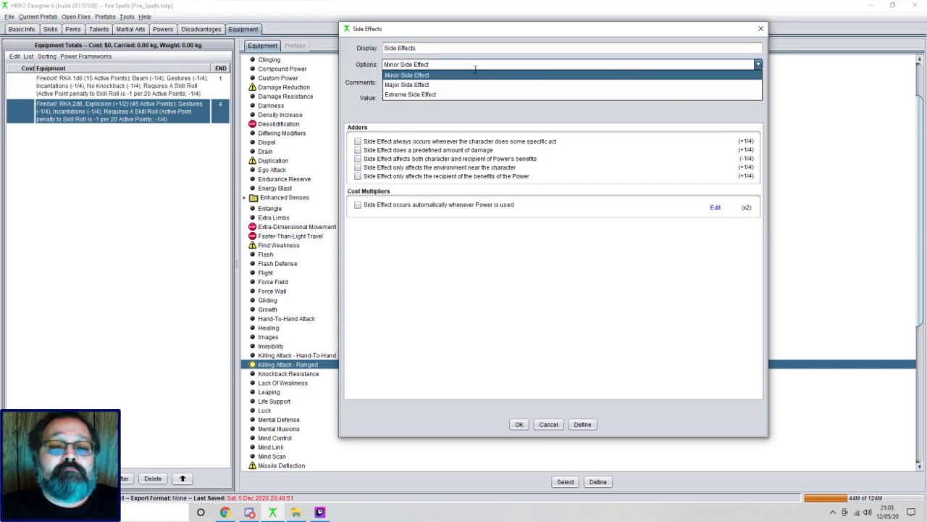
{"action": "left_click", "coordinate": [417, 85]}
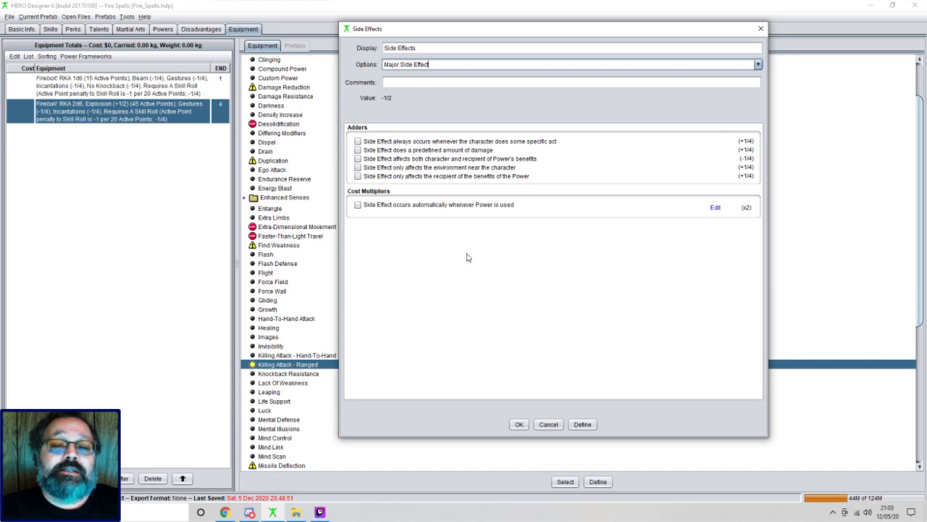
{"action": "left_click", "coordinate": [519, 423]}
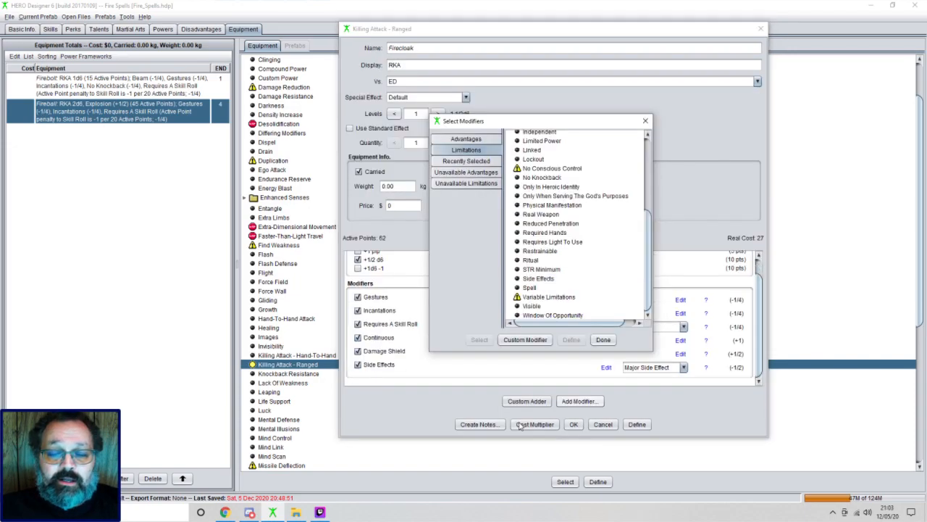
{"action": "left_click", "coordinate": [603, 339]}
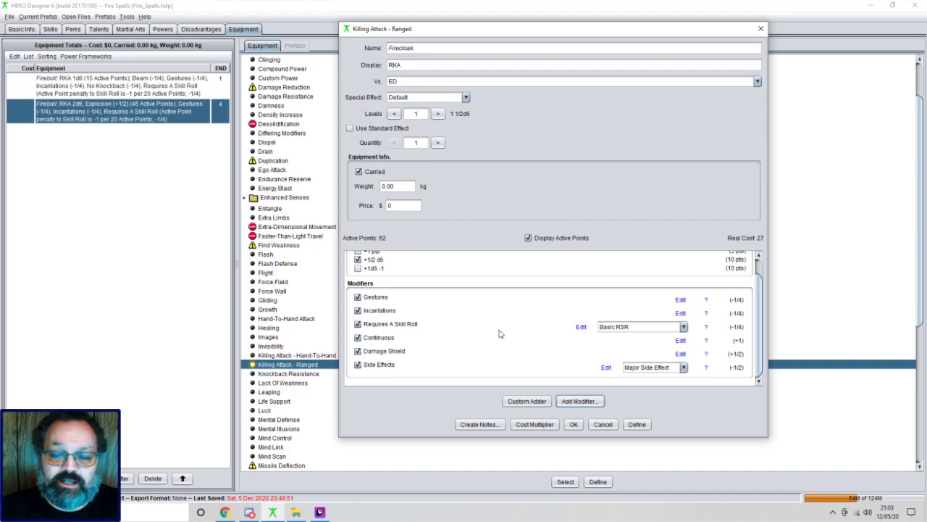
{"action": "left_click", "coordinate": [573, 424]}
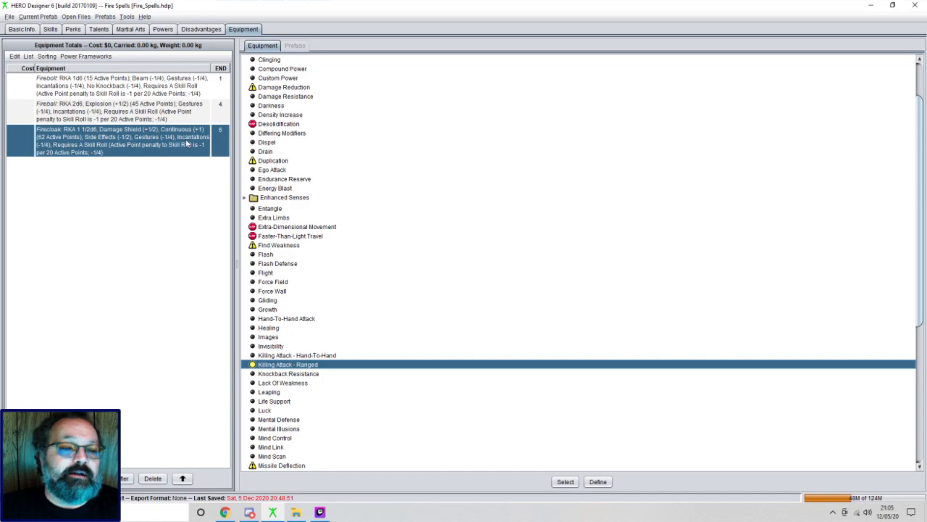
Reopen Firecloak from the equipment list, add the Reduced Endurance advantage at 1/2 END and save the attack
{"action": "left_click", "coordinate": [84, 478]}
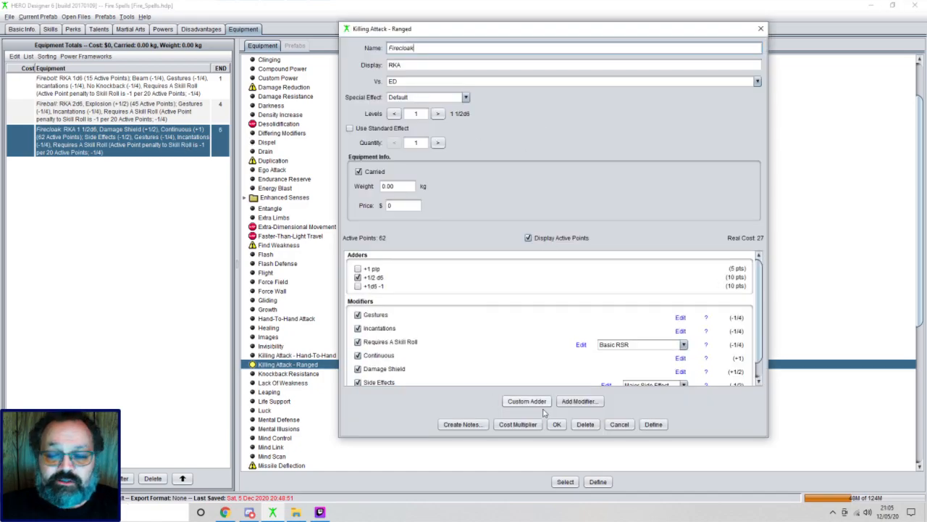
{"action": "left_click", "coordinate": [579, 400]}
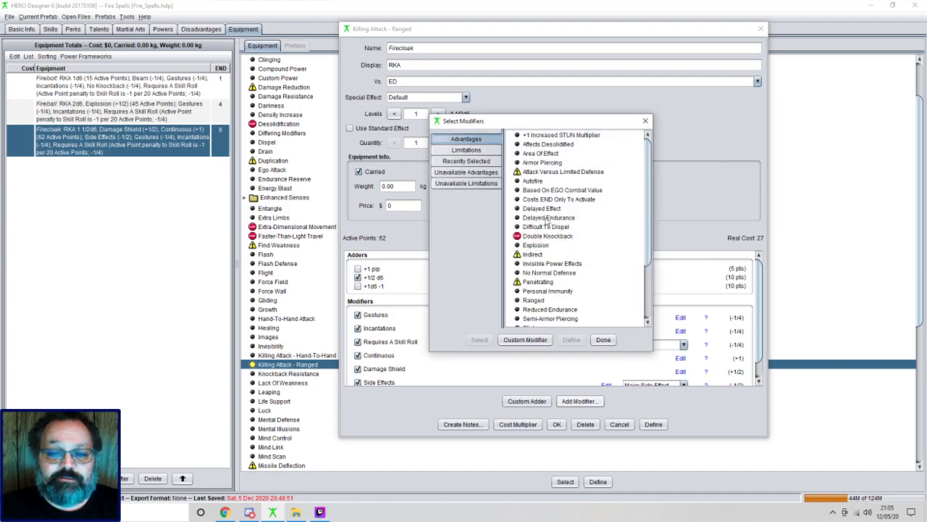
{"action": "left_click", "coordinate": [548, 310]}
{"action": "left_click", "coordinate": [479, 340]}
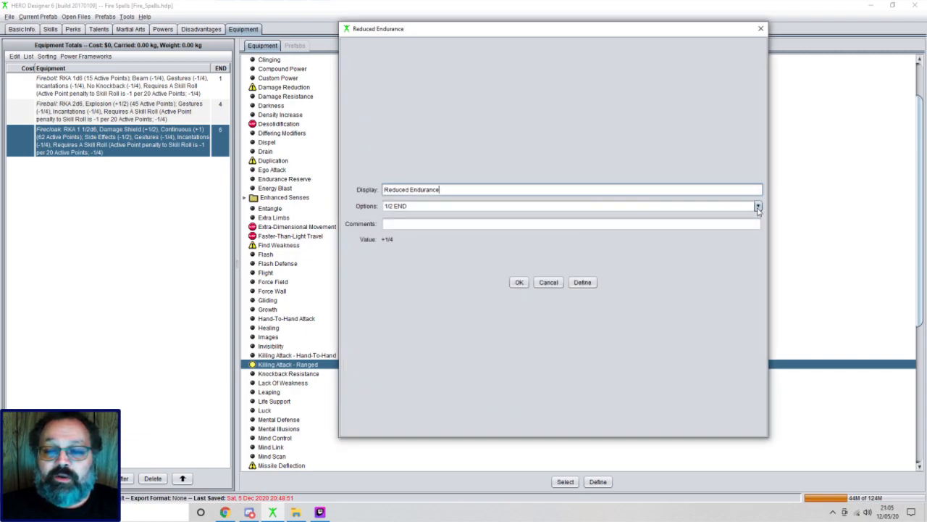
{"action": "left_click", "coordinate": [520, 283]}
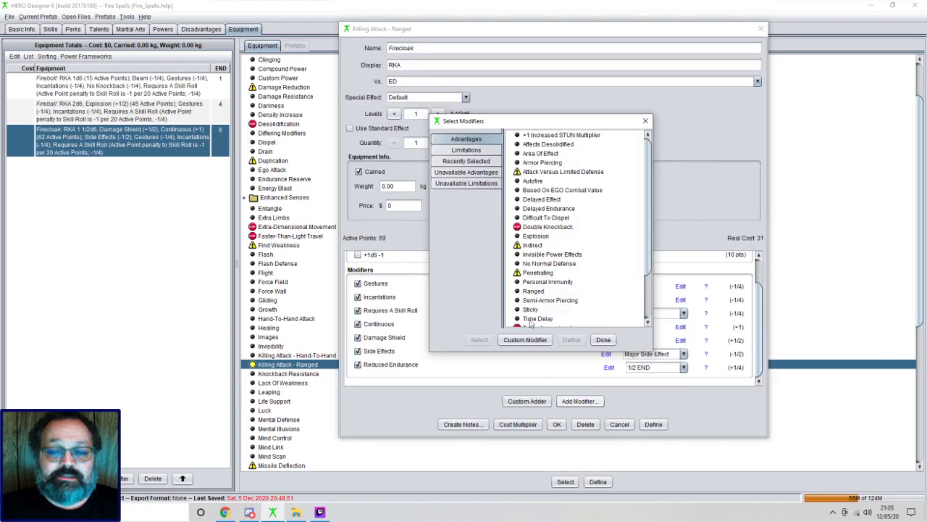
{"action": "left_click", "coordinate": [600, 341]}
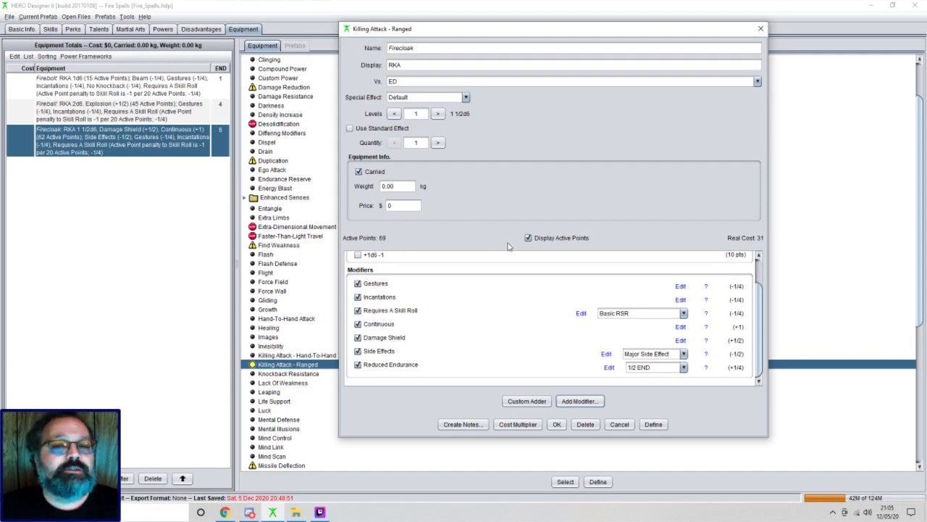
{"action": "left_click", "coordinate": [556, 423]}
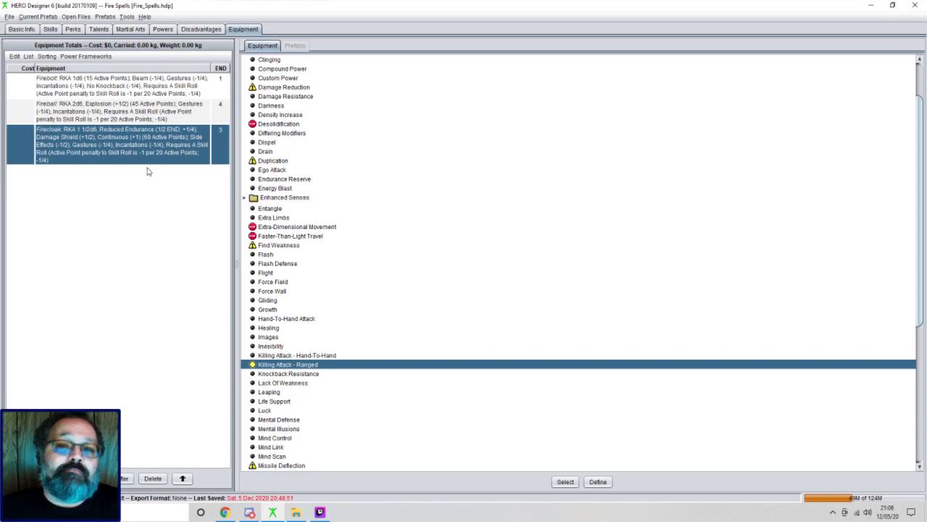
Save the Fire Spells prefab and close it
{"action": "left_click", "coordinate": [41, 17]}
{"action": "mouse_move", "coordinate": [42, 29]}
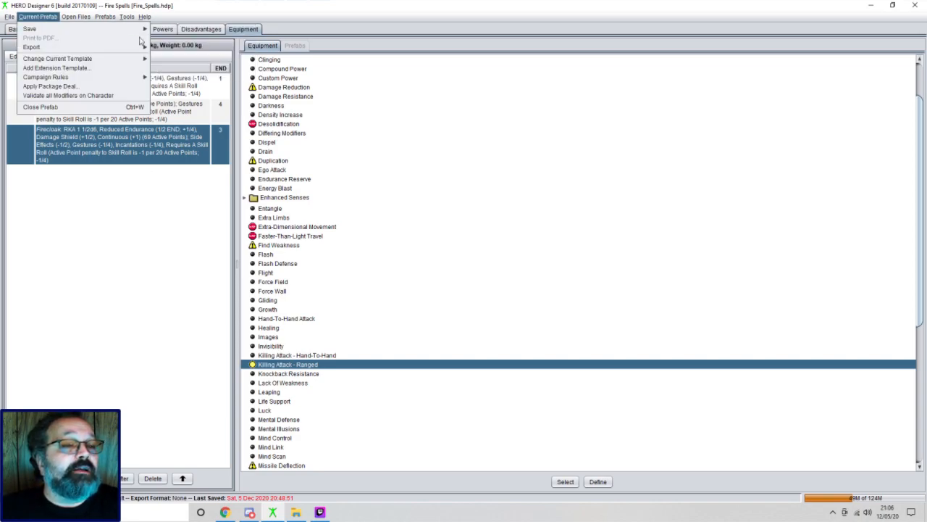
{"action": "left_click", "coordinate": [166, 32]}
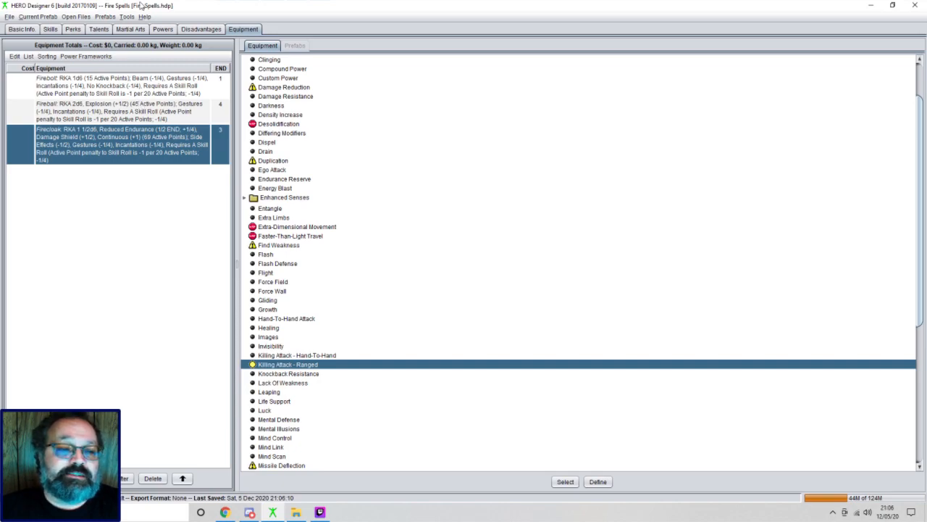
{"action": "left_click", "coordinate": [49, 17]}
{"action": "left_click", "coordinate": [45, 107]}
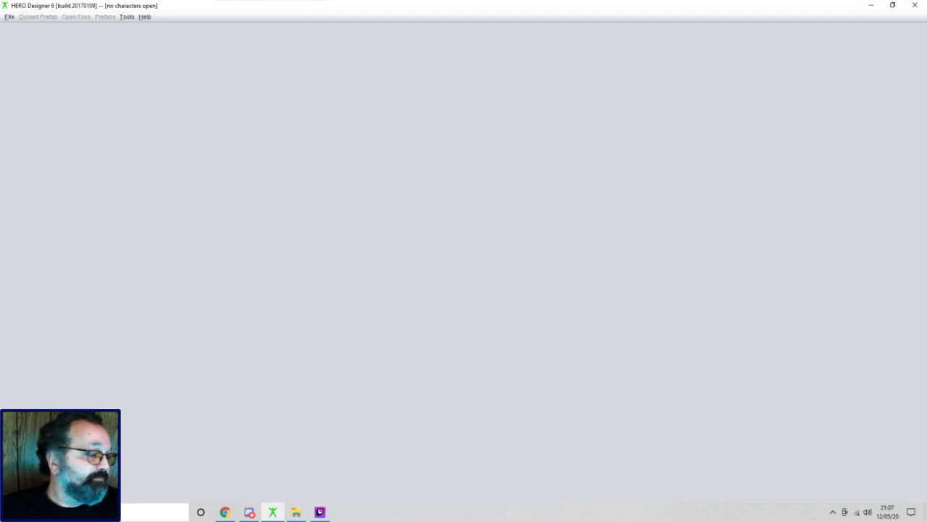
{"action": "key", "text": "alt+Tab"}
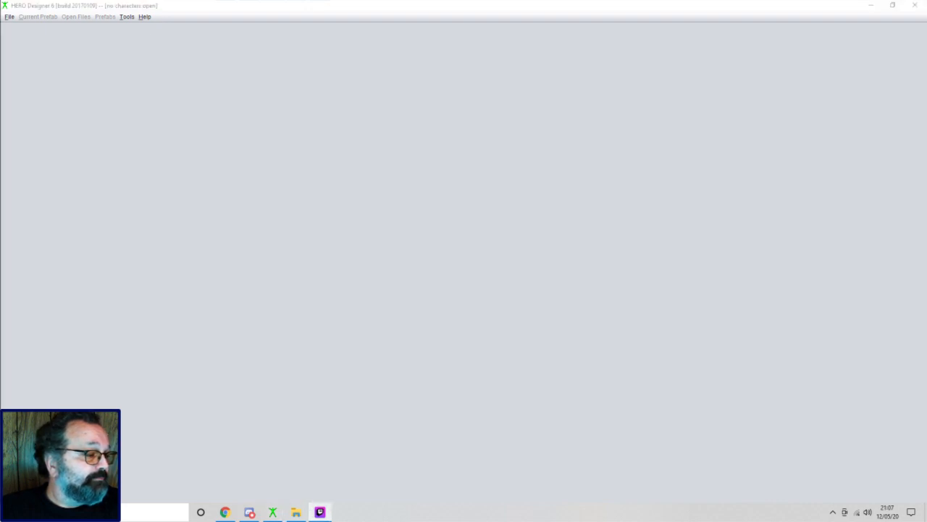